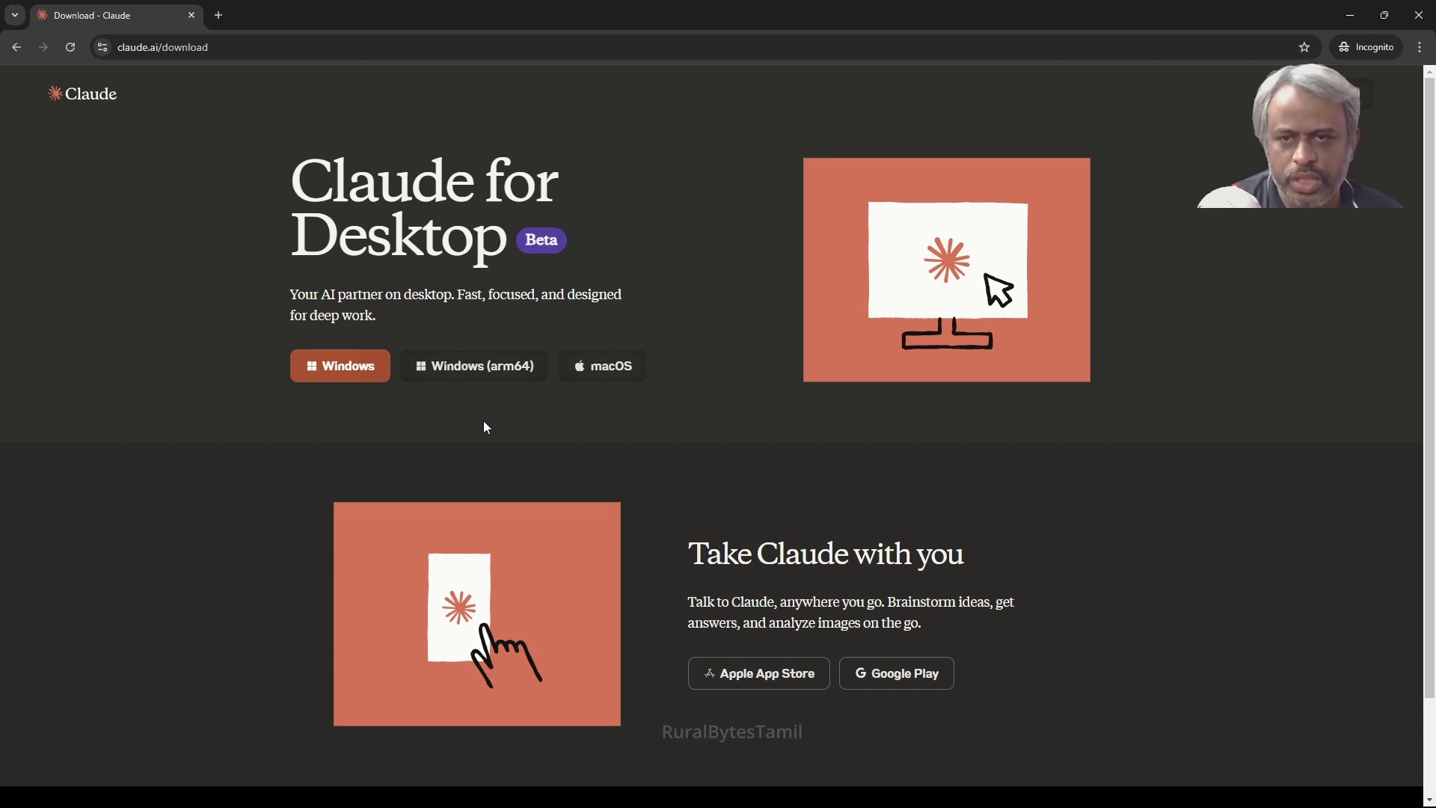
Step: Launch Claude Desktop from a Windows search for 'claude' and maximize its window
key(super)
text(claude)
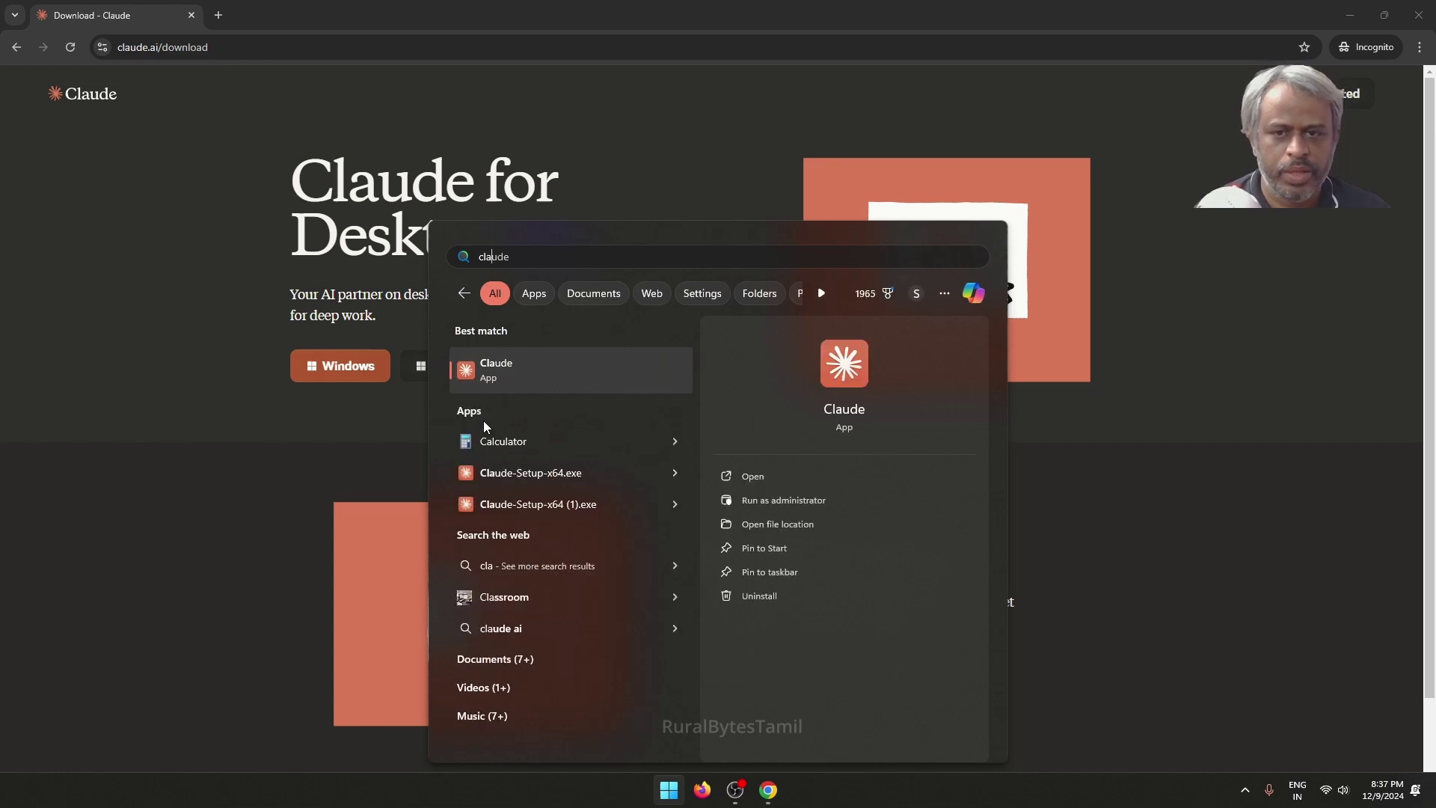
key(Return)
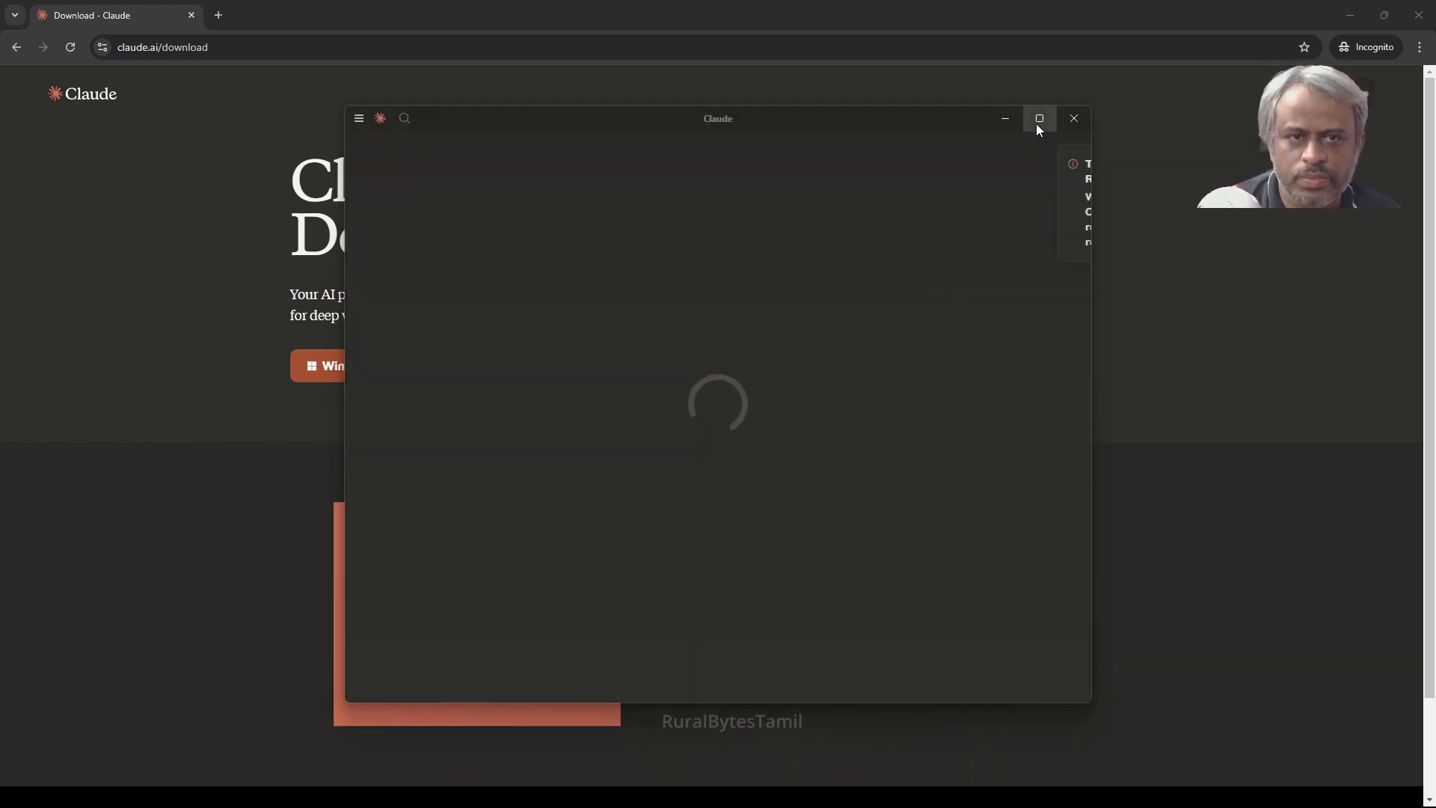
click(1037, 123)
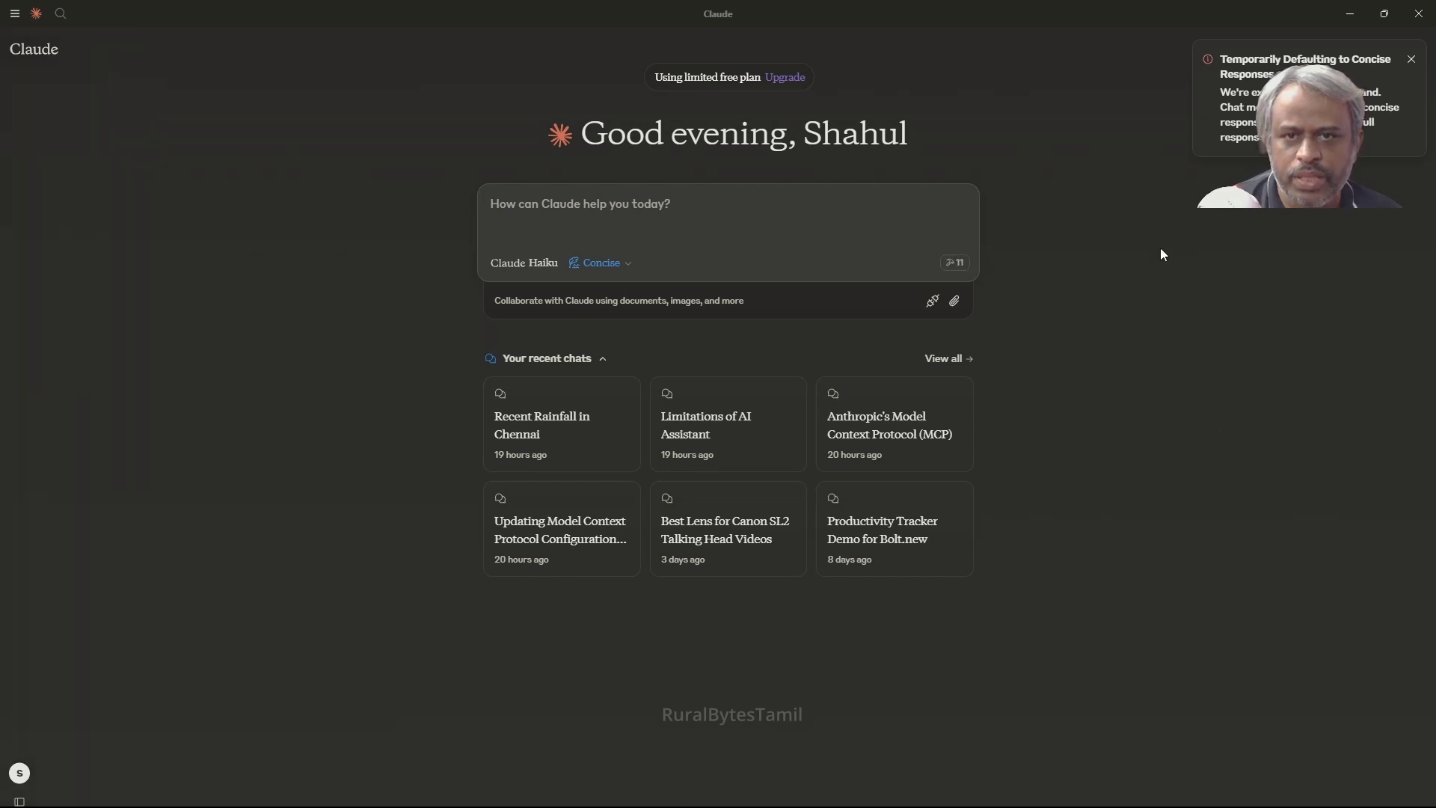
mouse_move(3, 301)
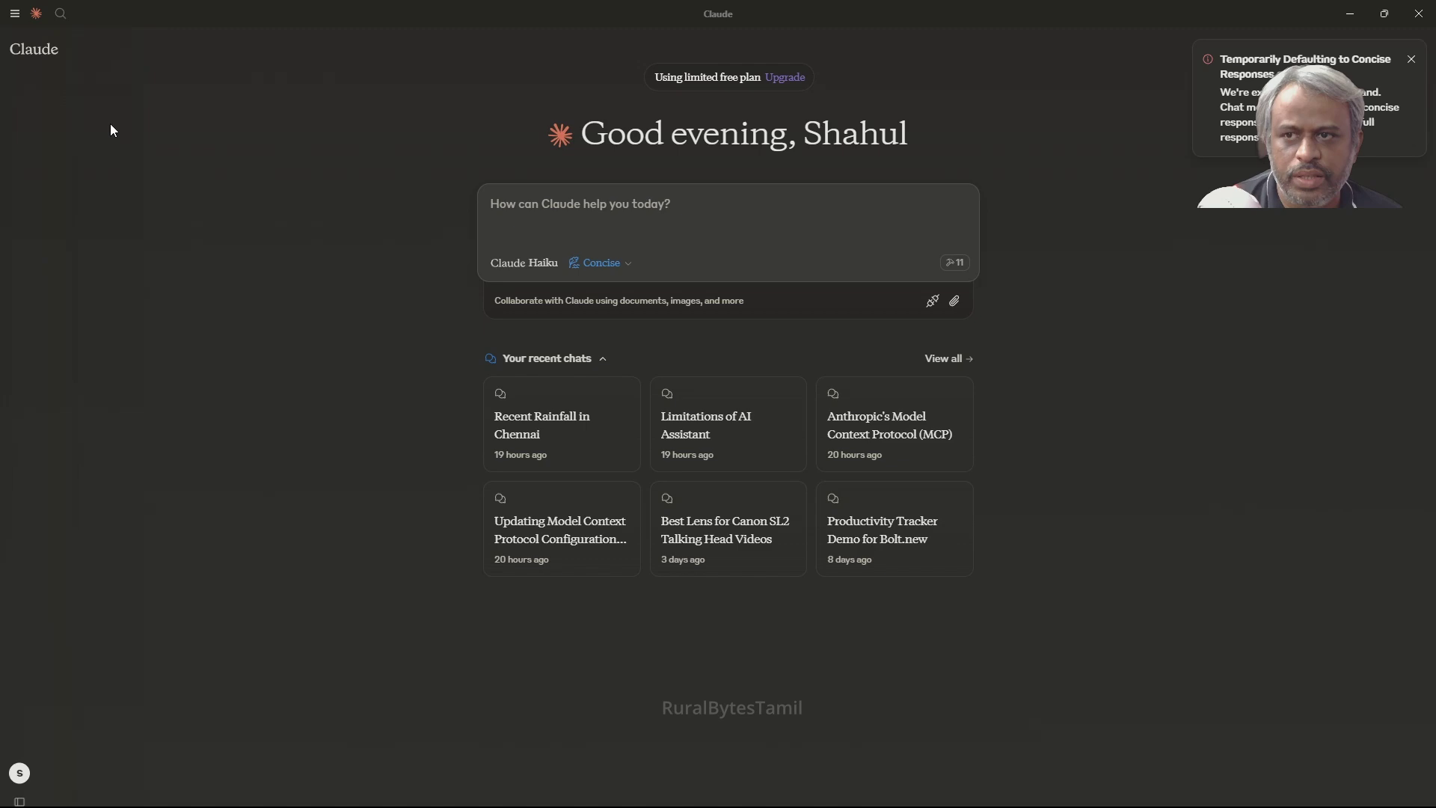
click(955, 262)
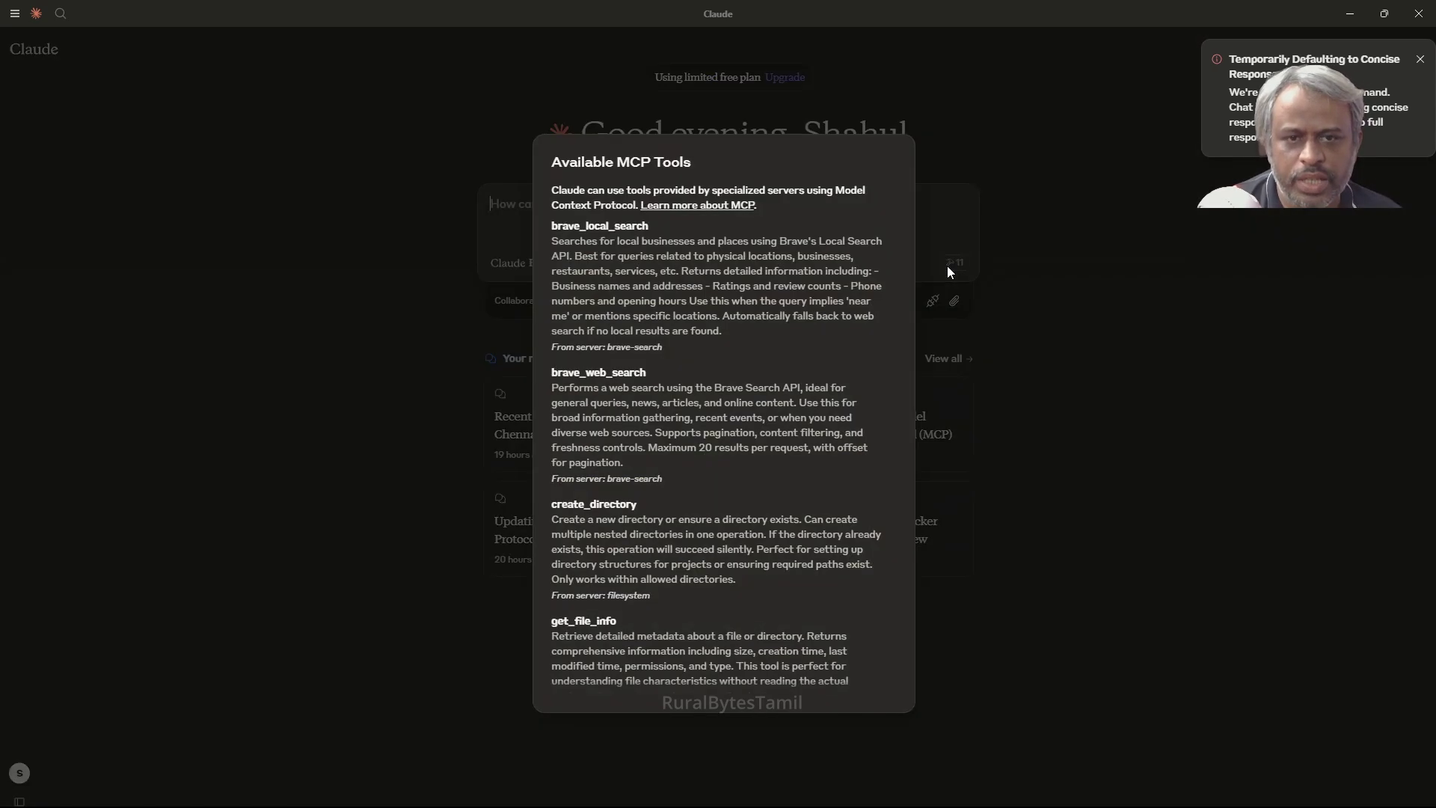
double_click(570, 162)
drag(553, 226, 618, 241)
scroll(640, 402, down, 2)
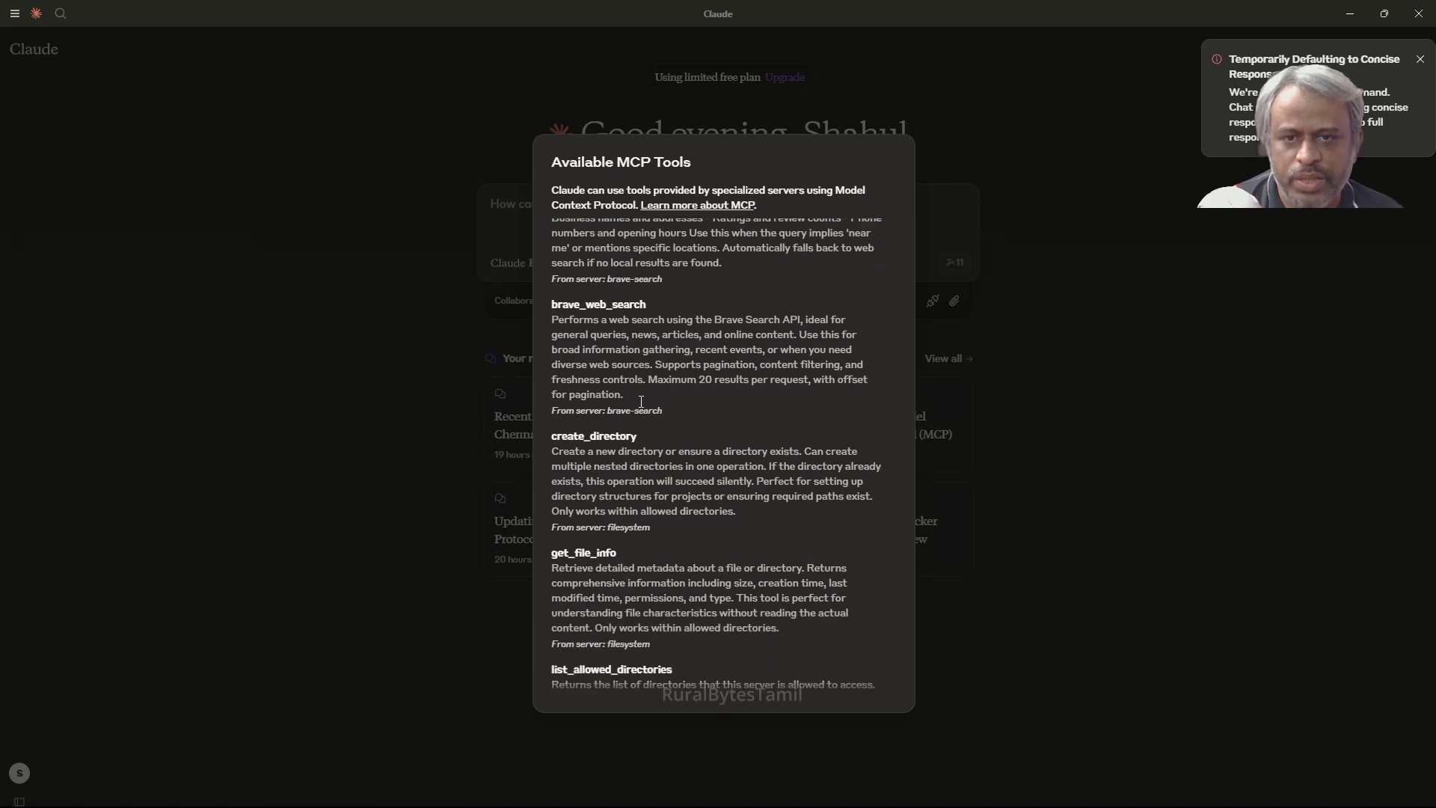
scroll(629, 359, up, 2)
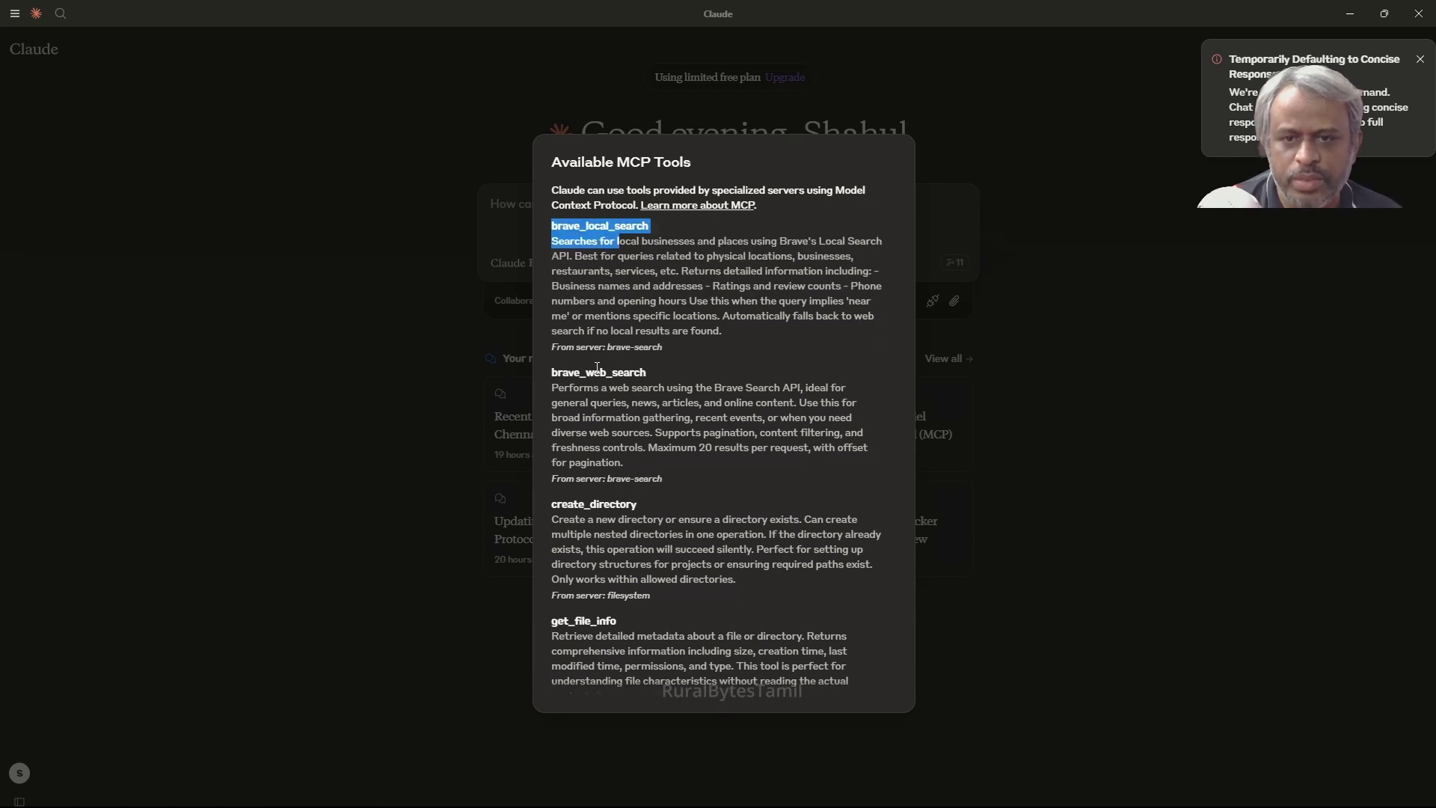
double_click(606, 372)
scroll(607, 501, down, 2)
scroll(606, 525, down, 7)
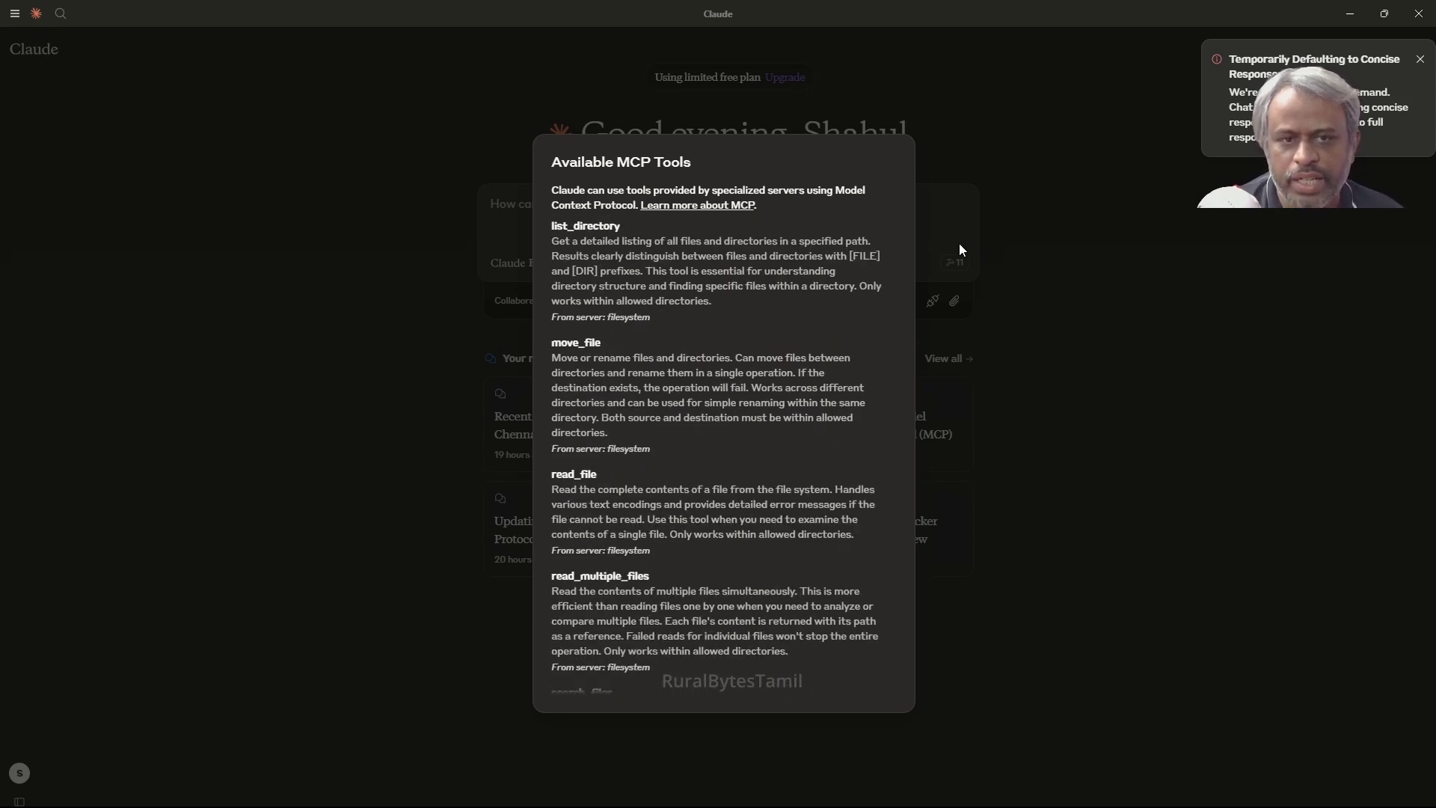
click(939, 218)
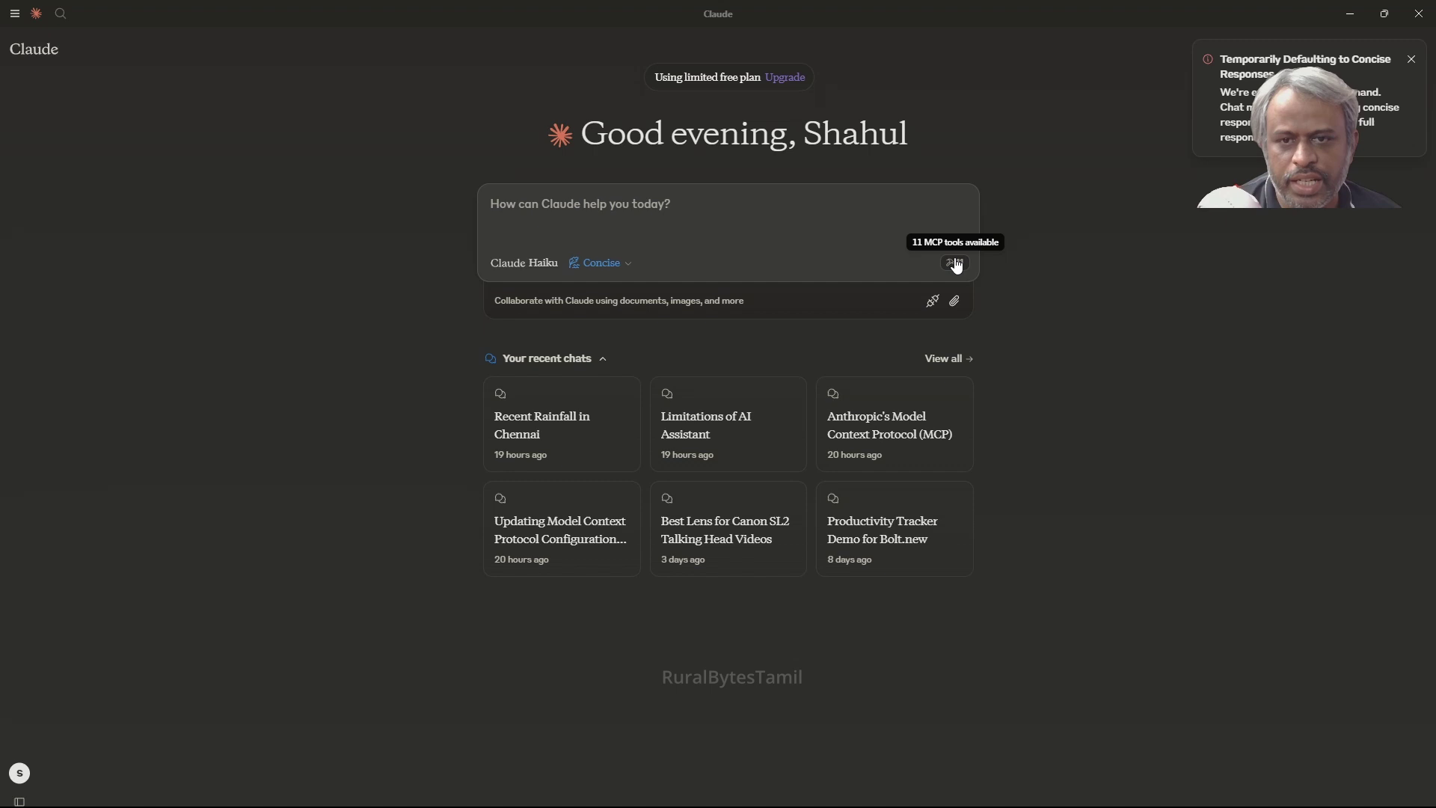
Step: Review the installed MCP servers, brave-search 0.1.0 and secure-filesystem-server 0.2.0
click(933, 301)
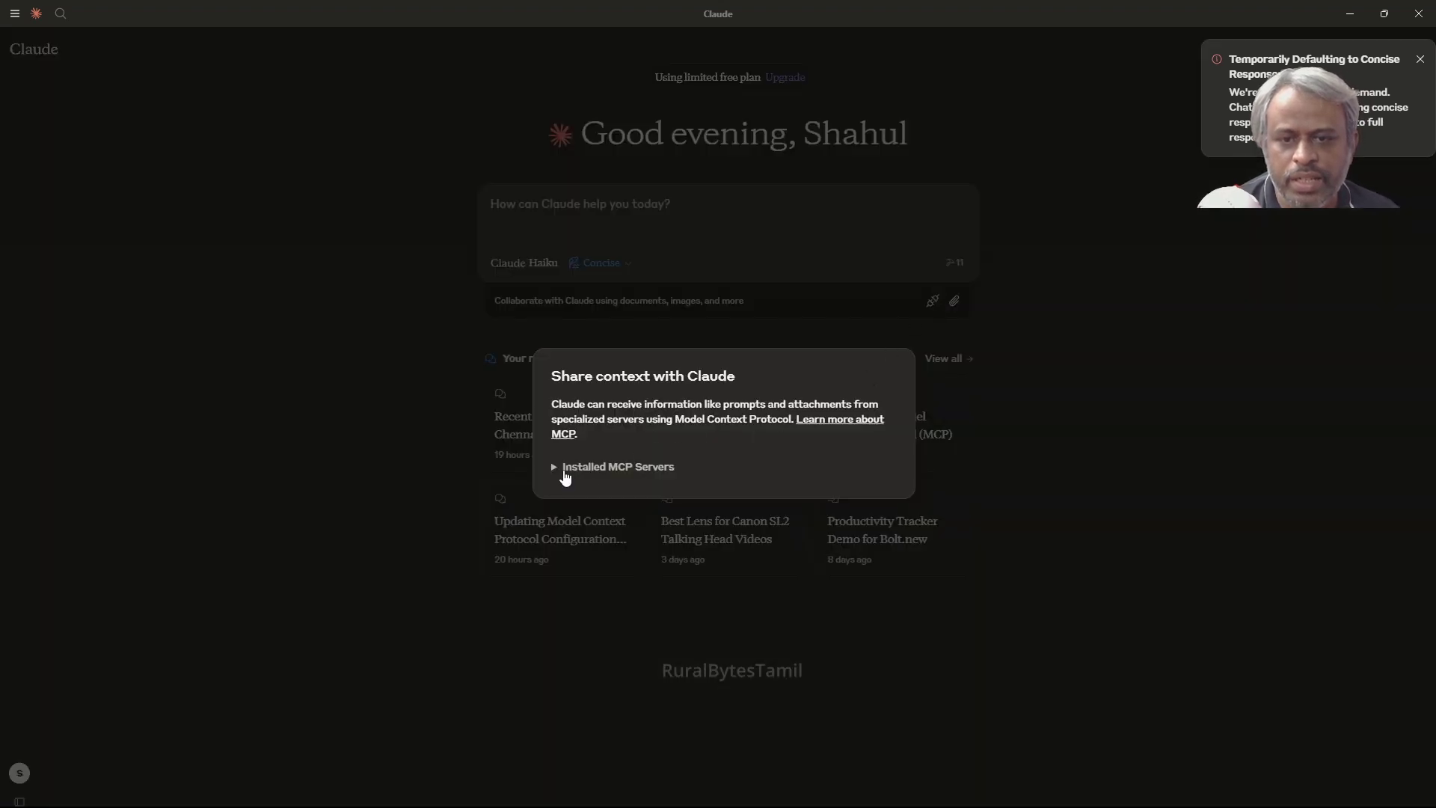
click(560, 468)
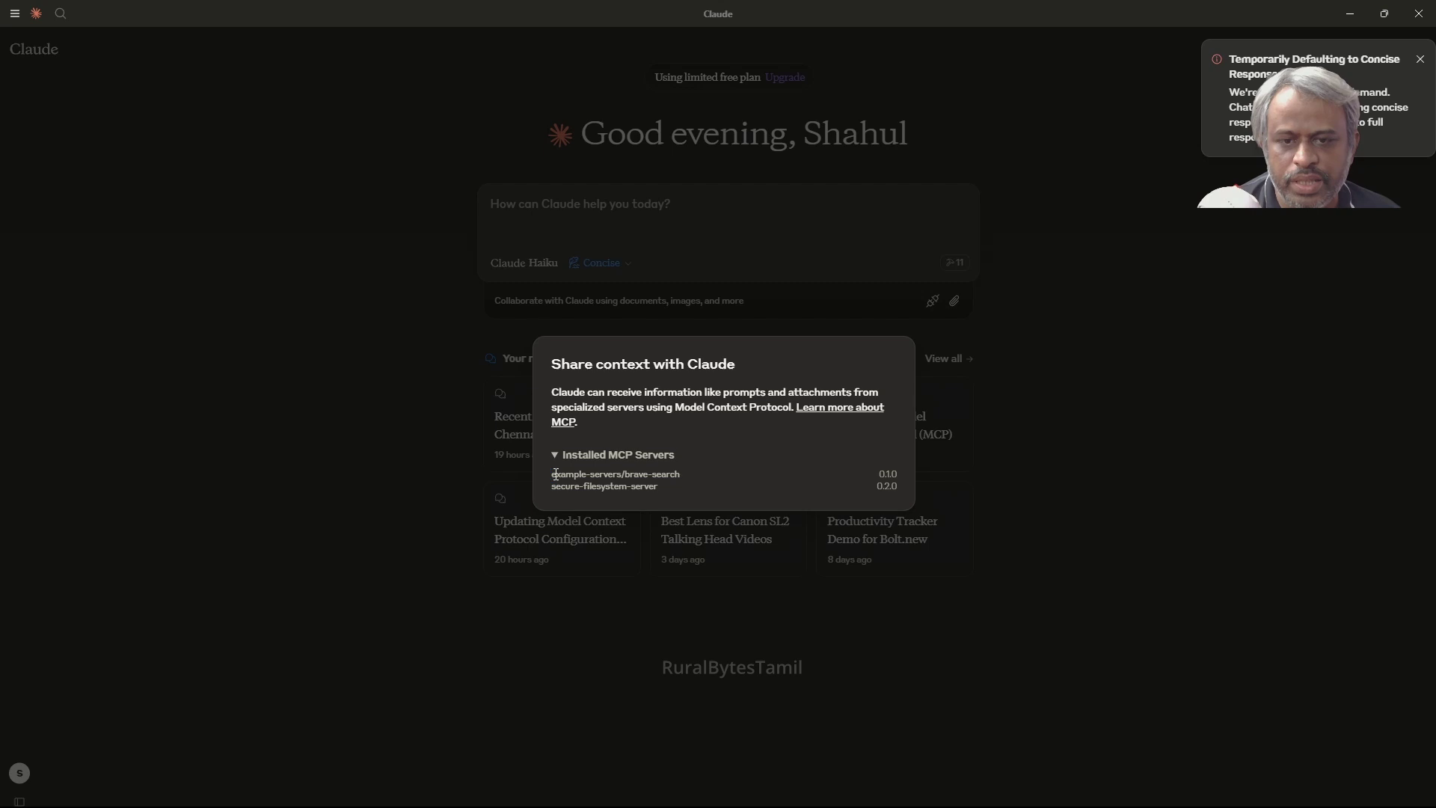
mouse_move(550, 477)
mouse_down()
mouse_move(667, 488)
mouse_move(650, 487)
mouse_up()
click(668, 488)
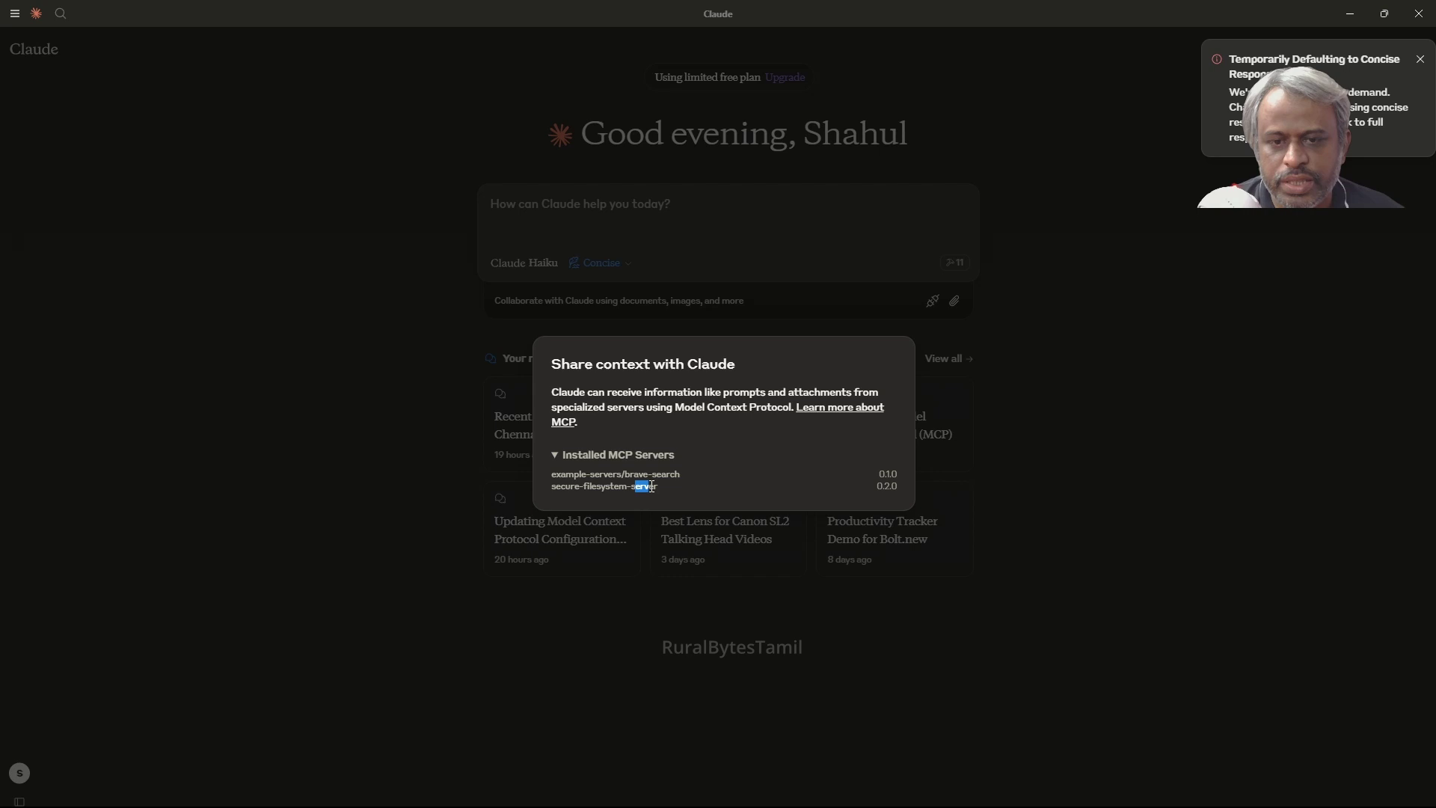
double_click(668, 475)
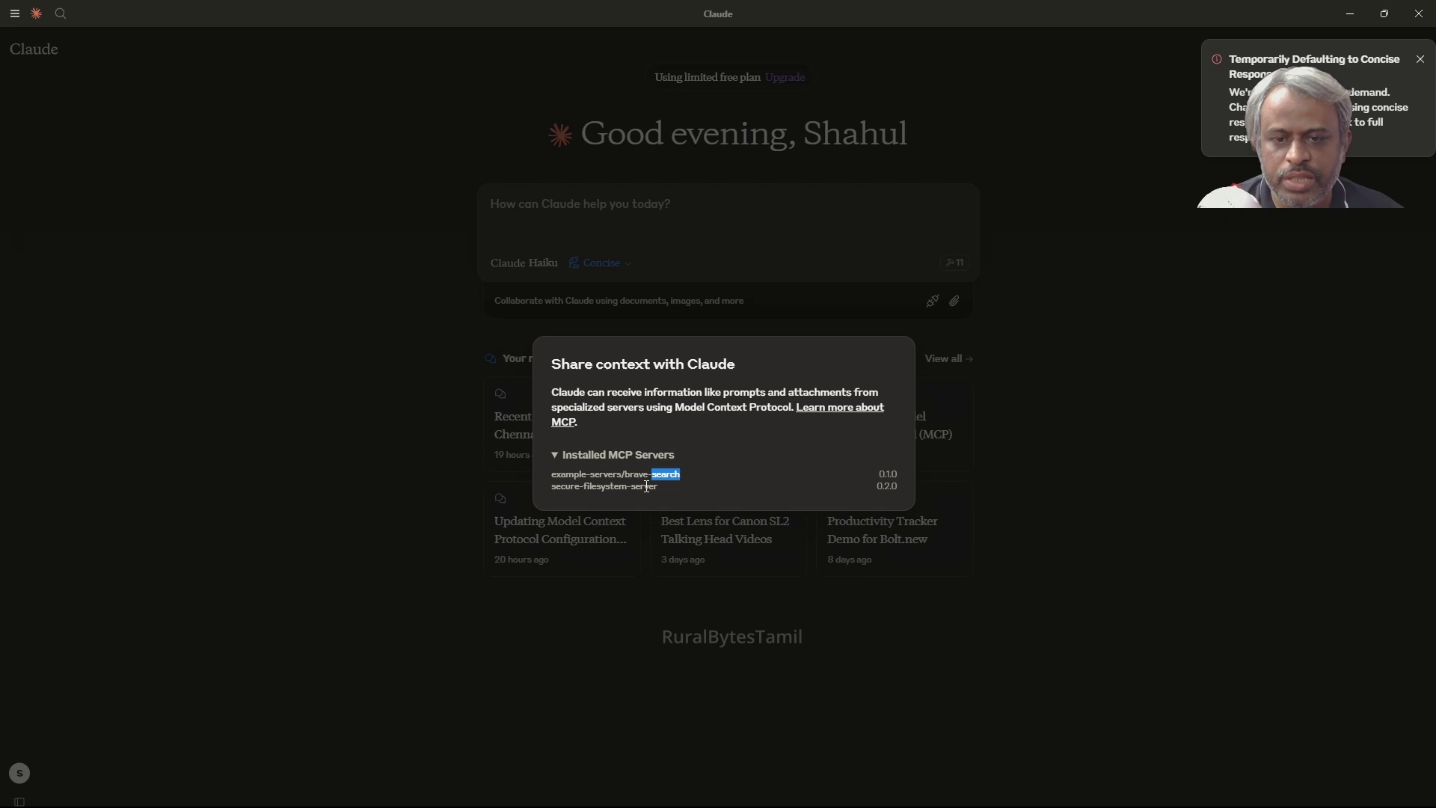
double_click(647, 485)
double_click(668, 476)
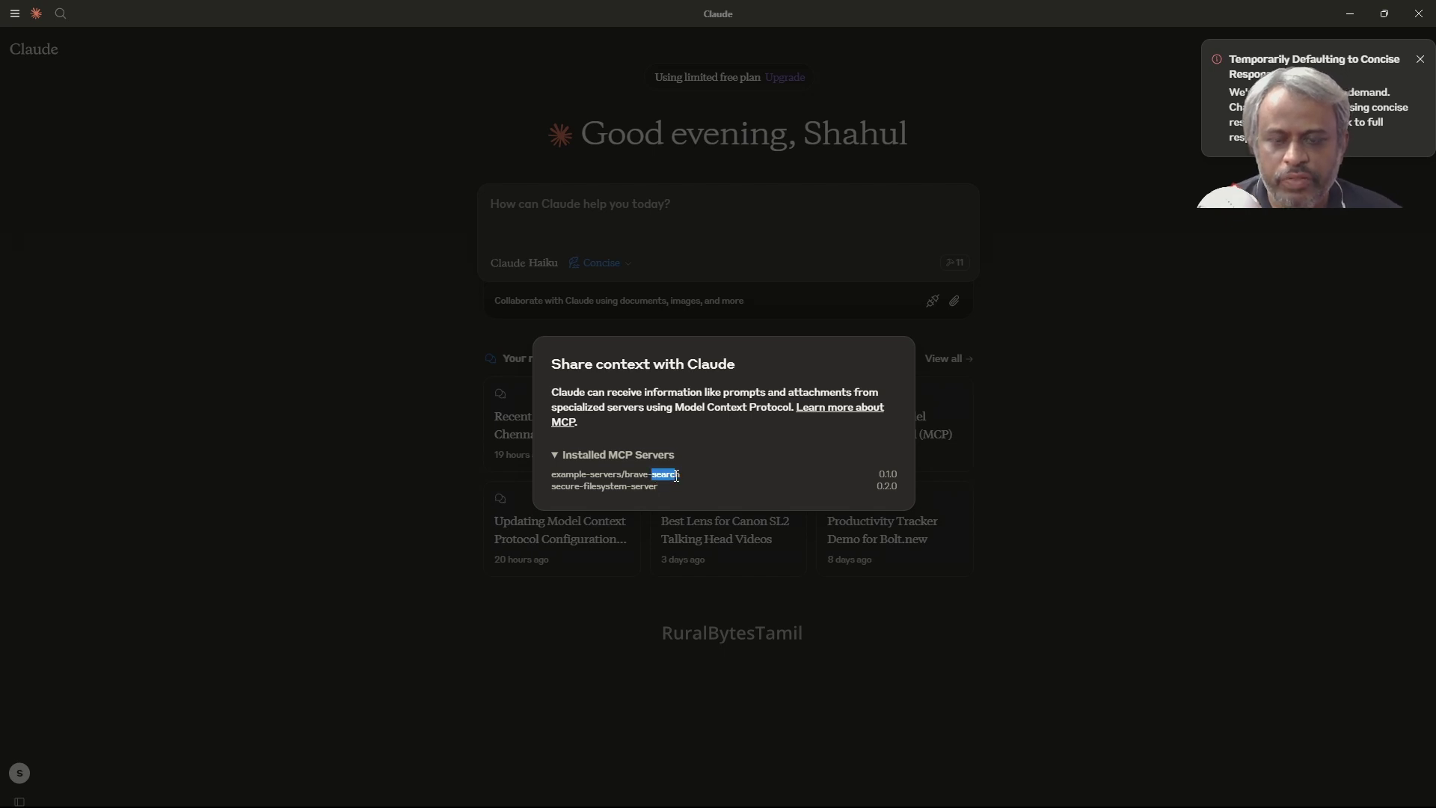
Step: Close the MCP servers information and dismiss the concise responses notice
click(681, 472)
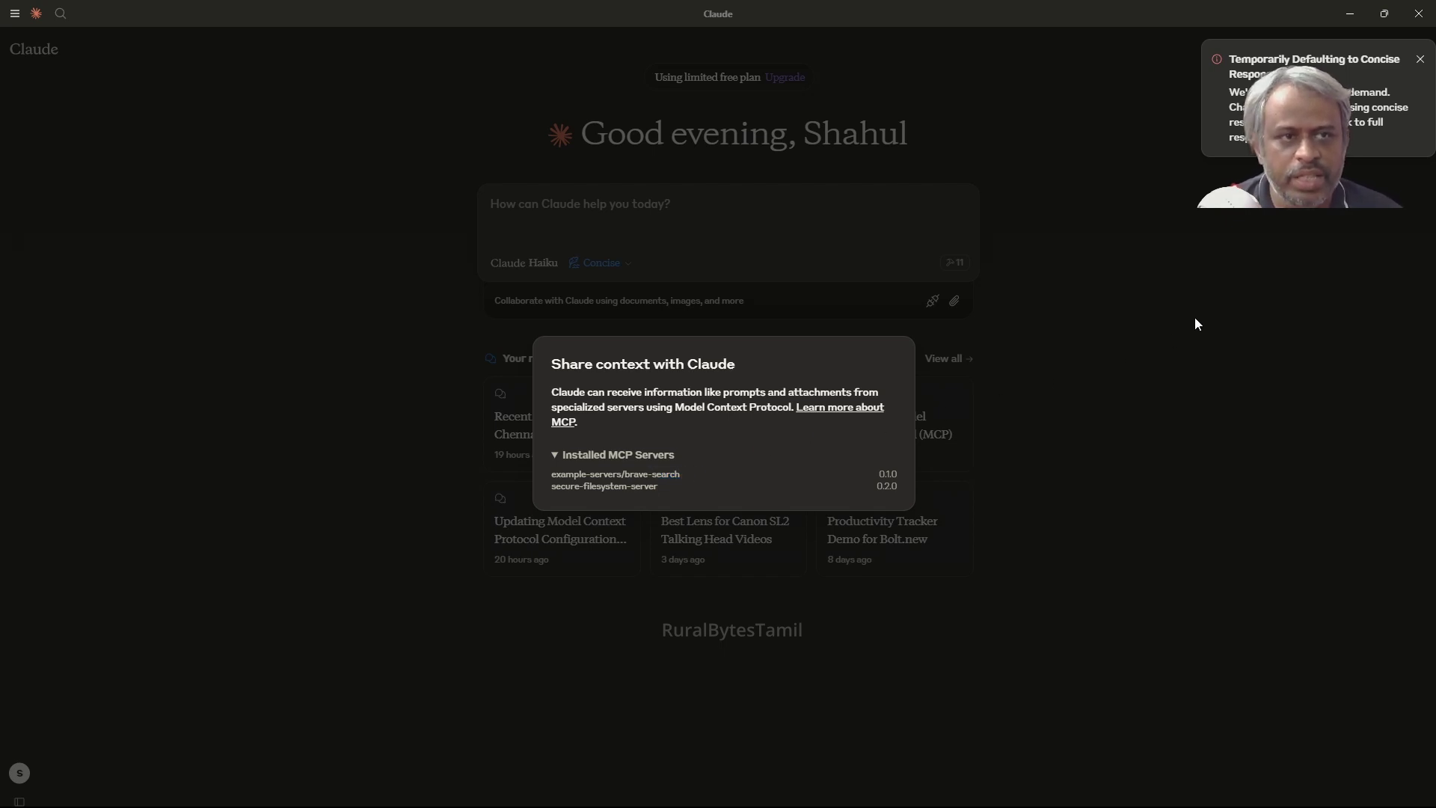
click(1418, 61)
click(1412, 61)
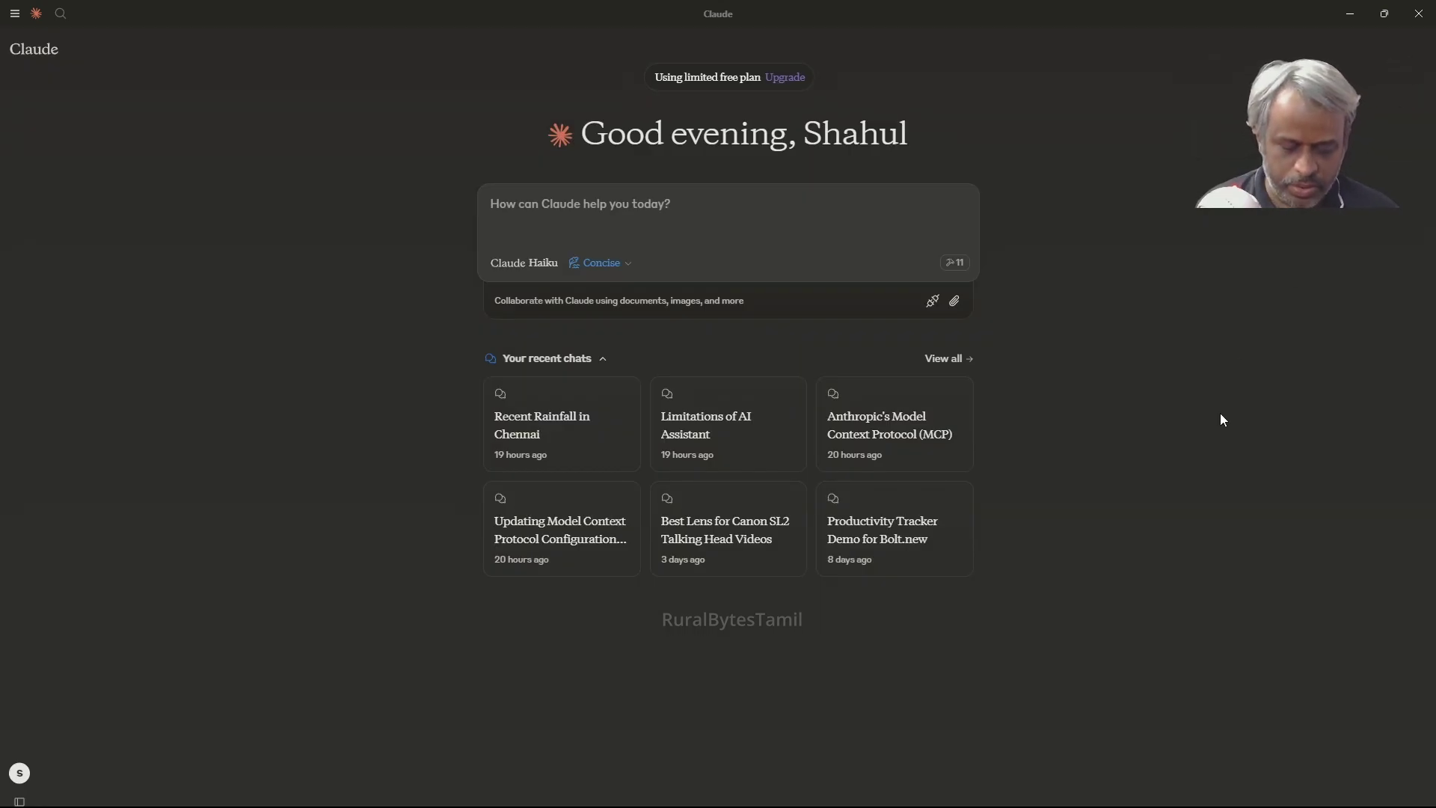
Step: Open claude_desktop_config.json from the %APPDATA%\Claude folder in the code editor
key(super+r)
key(Return)
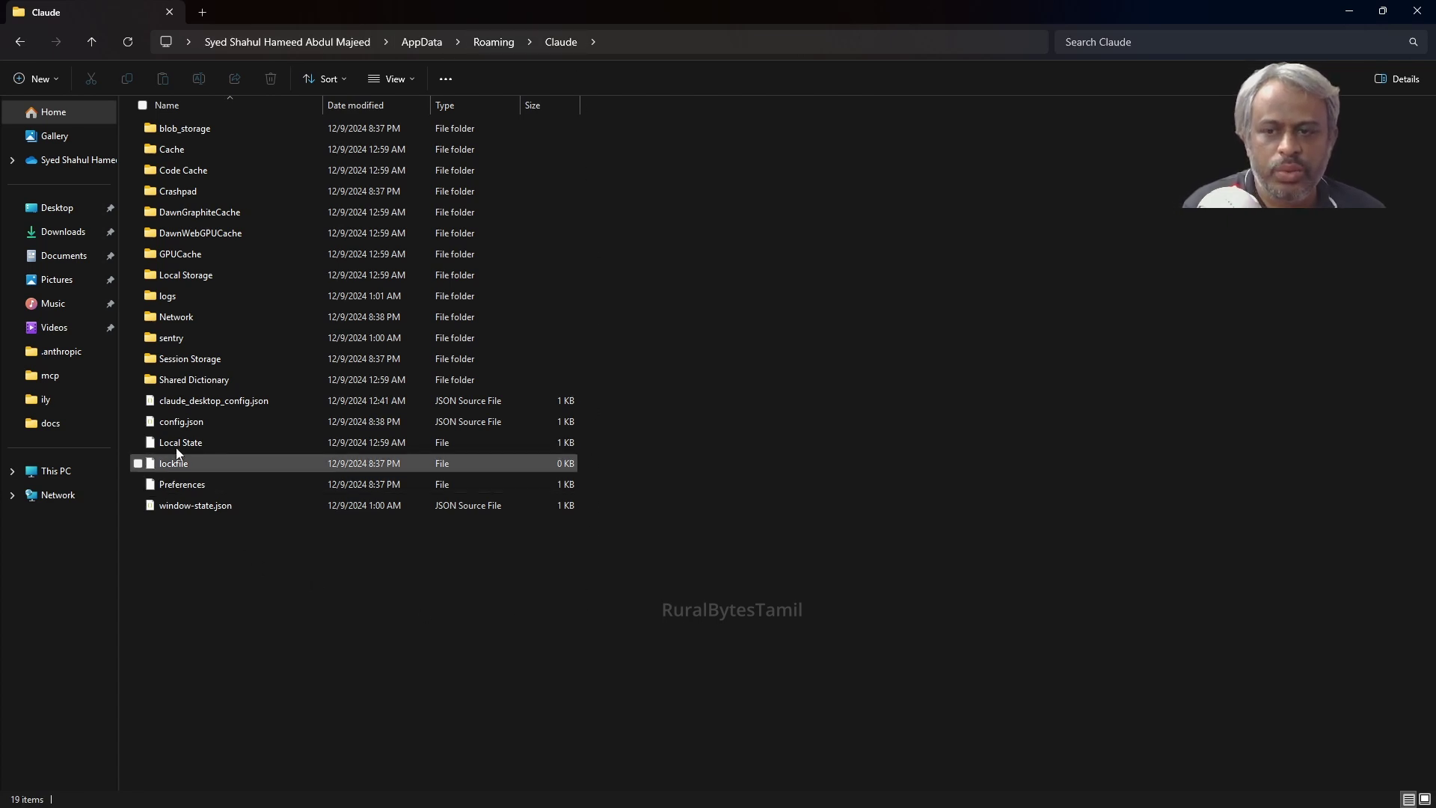
click(180, 406)
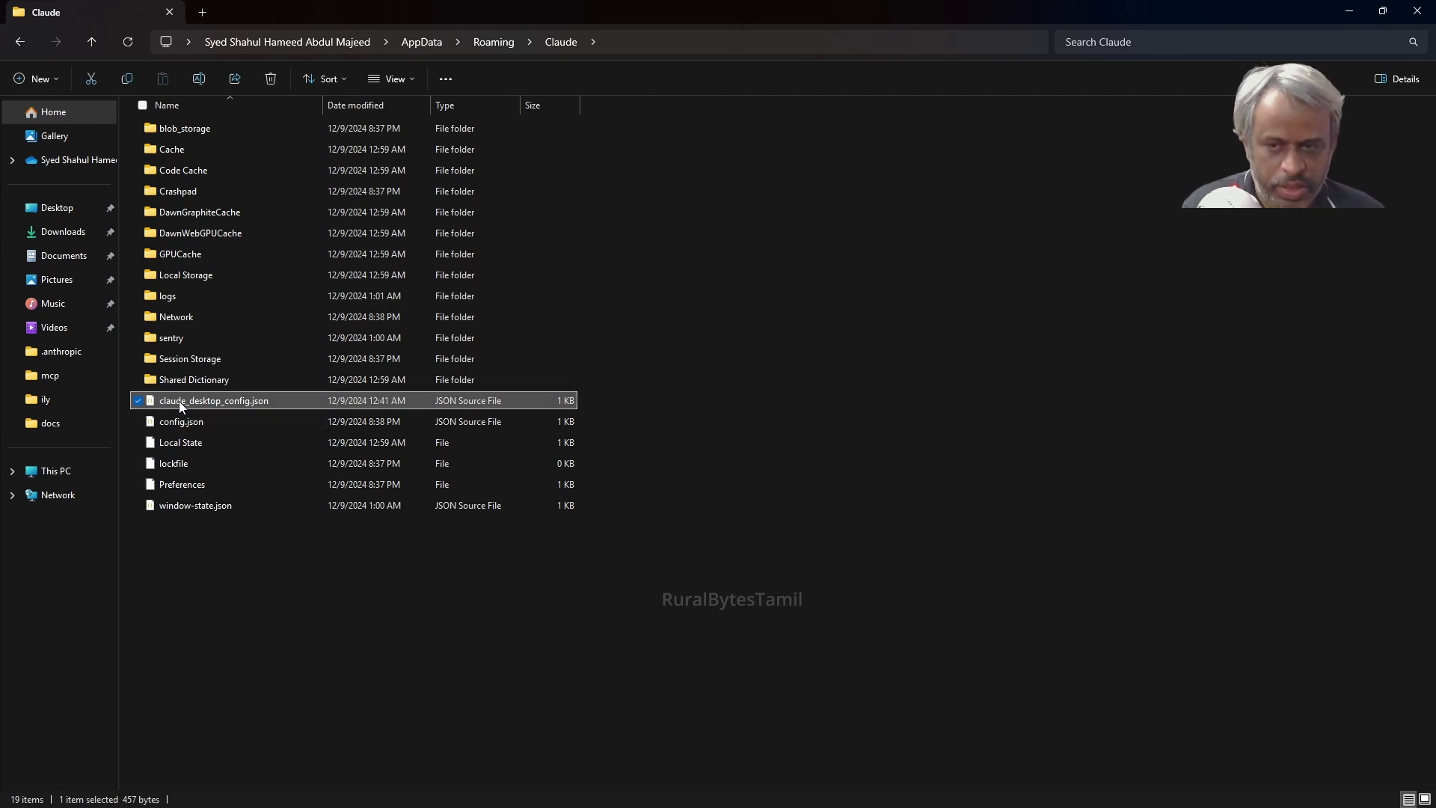
right_click(180, 406)
click(217, 455)
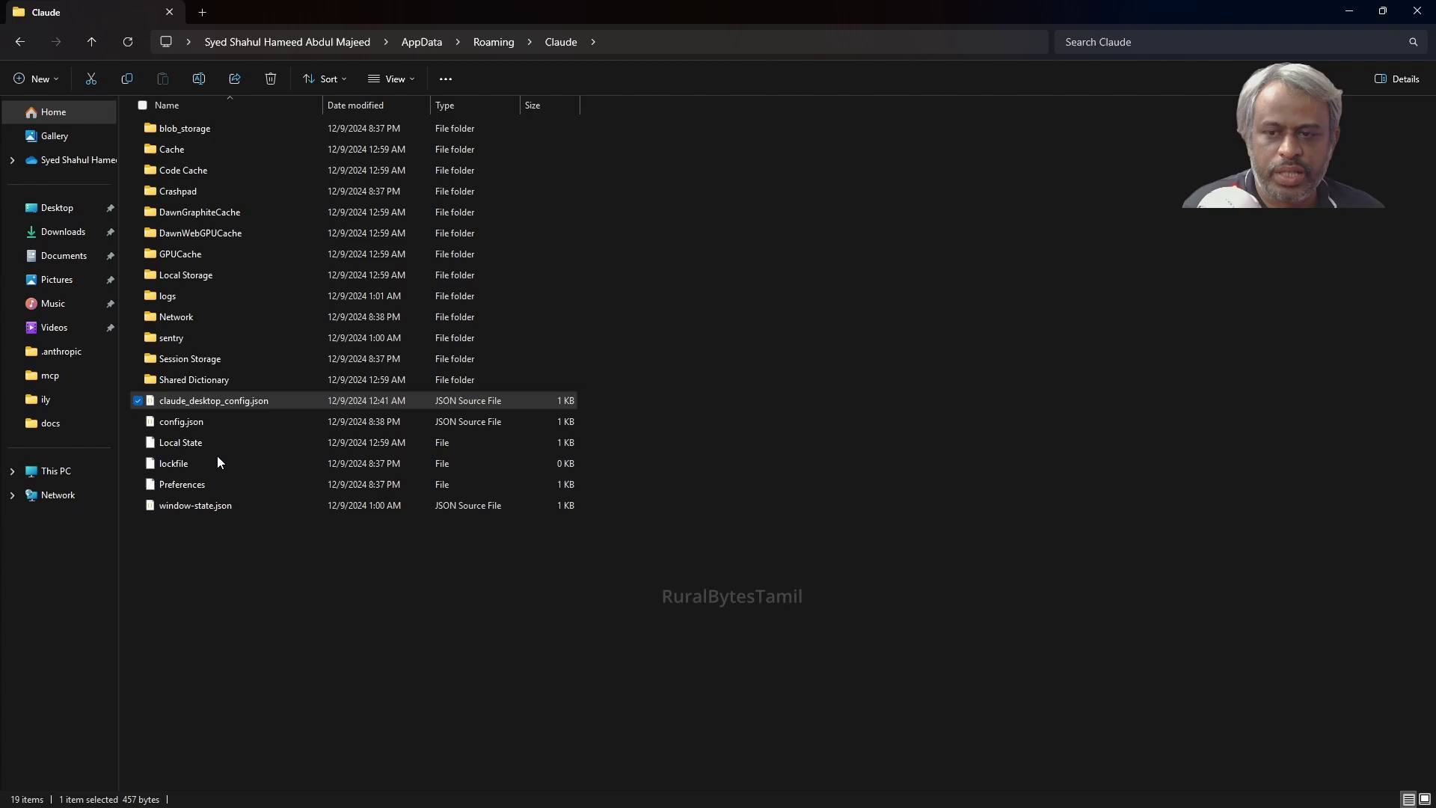
Step: Inspect the mcpServers brave-search and filesystem entries, including the BRAVE_API_KEY setting
click(743, 507)
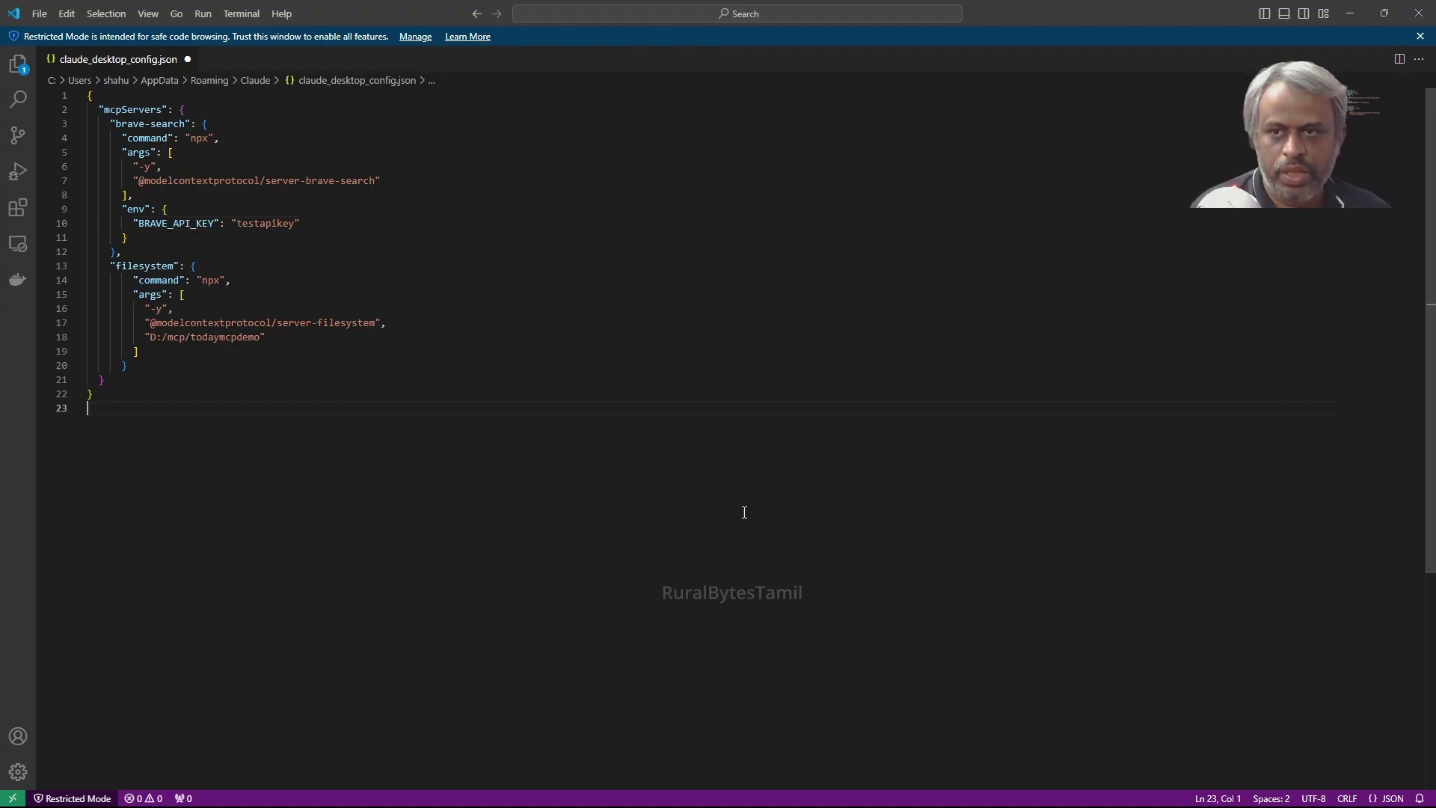
drag(98, 109, 171, 110)
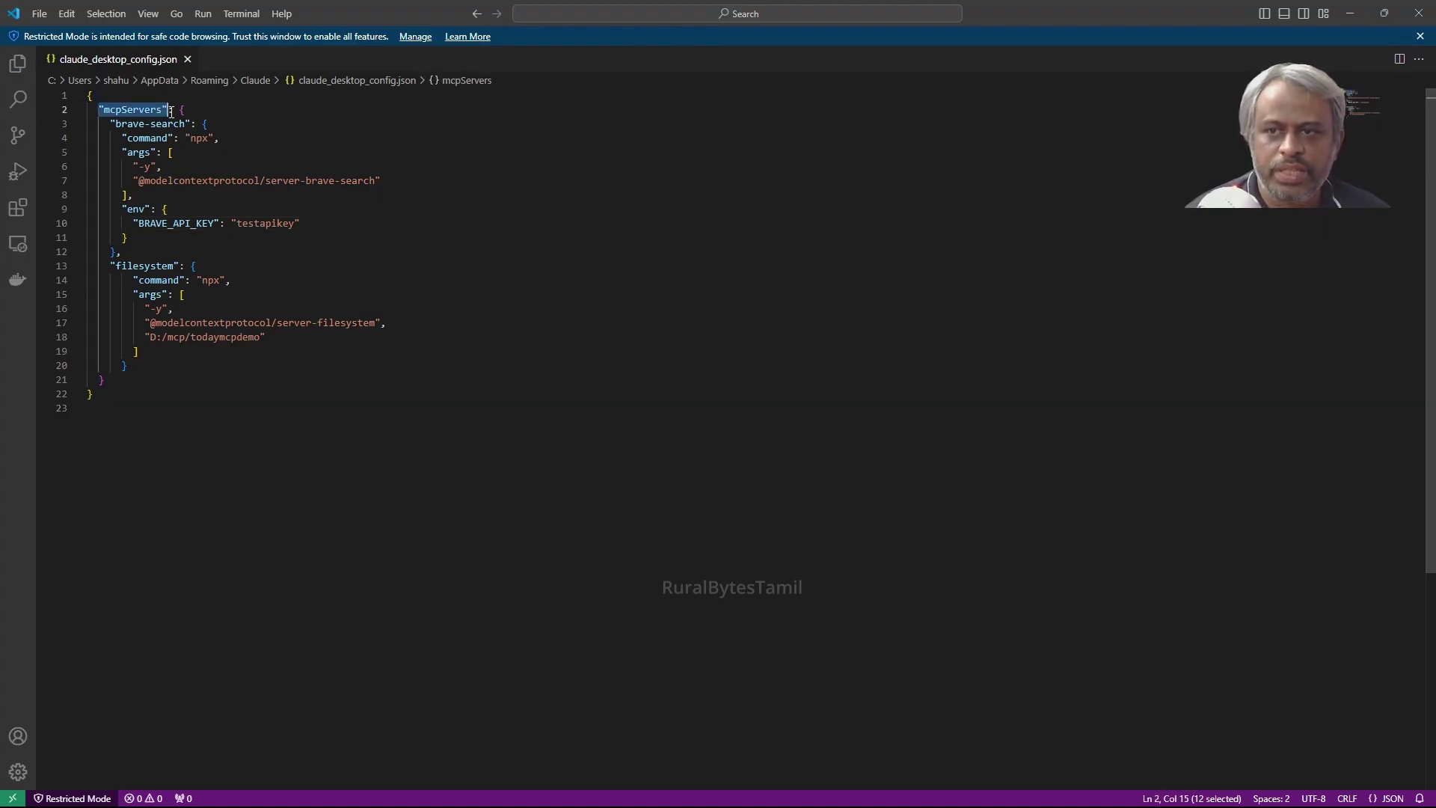
double_click(137, 123)
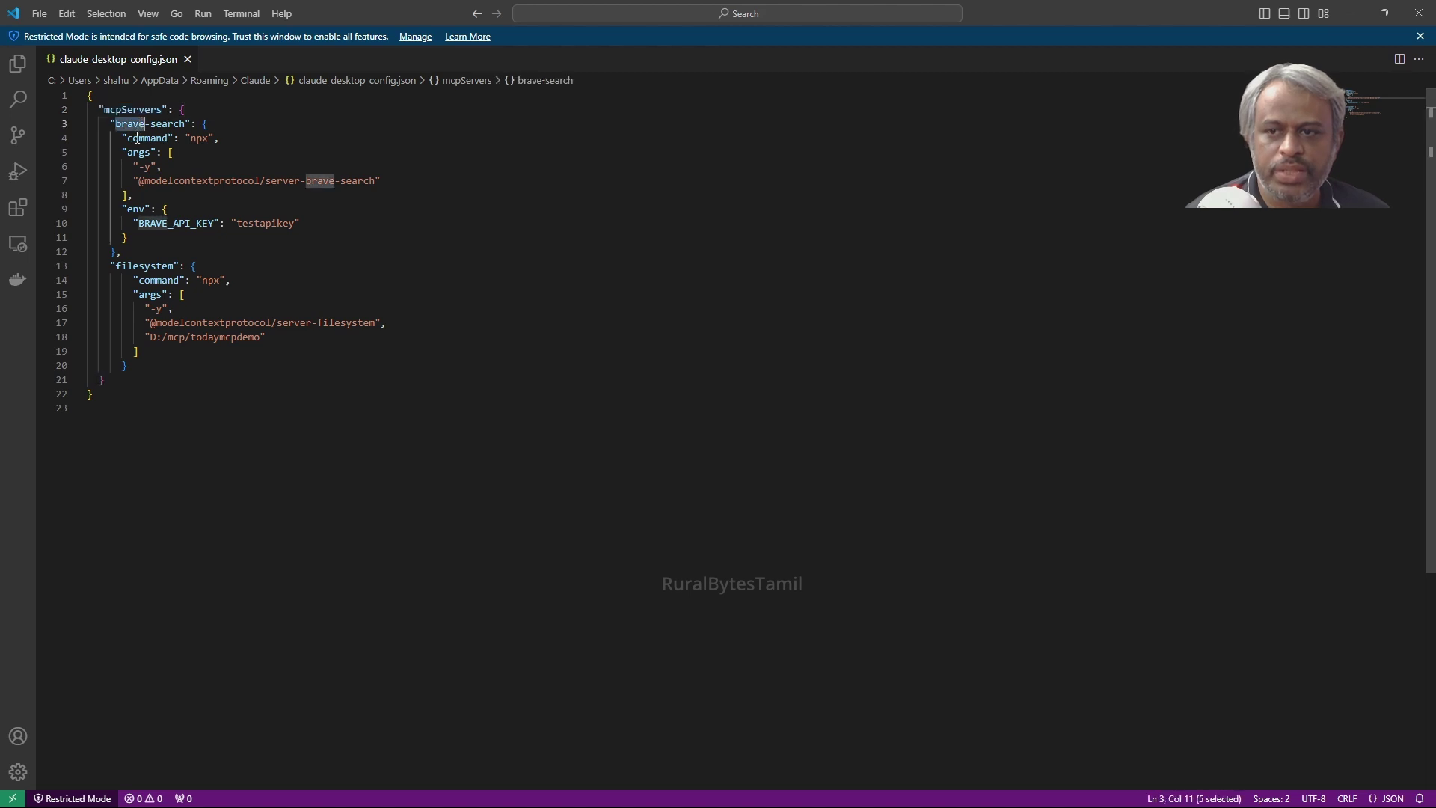
double_click(142, 266)
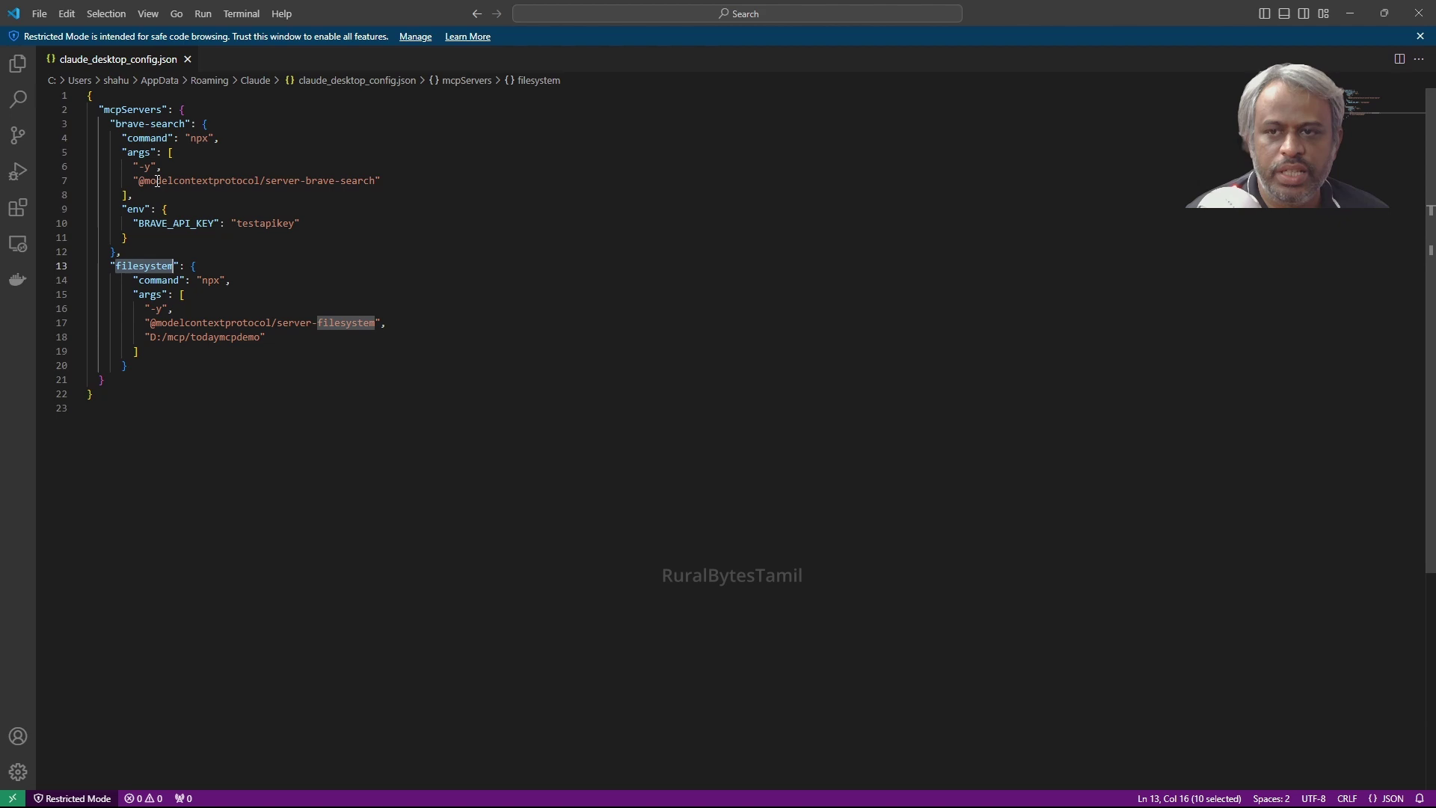
double_click(184, 223)
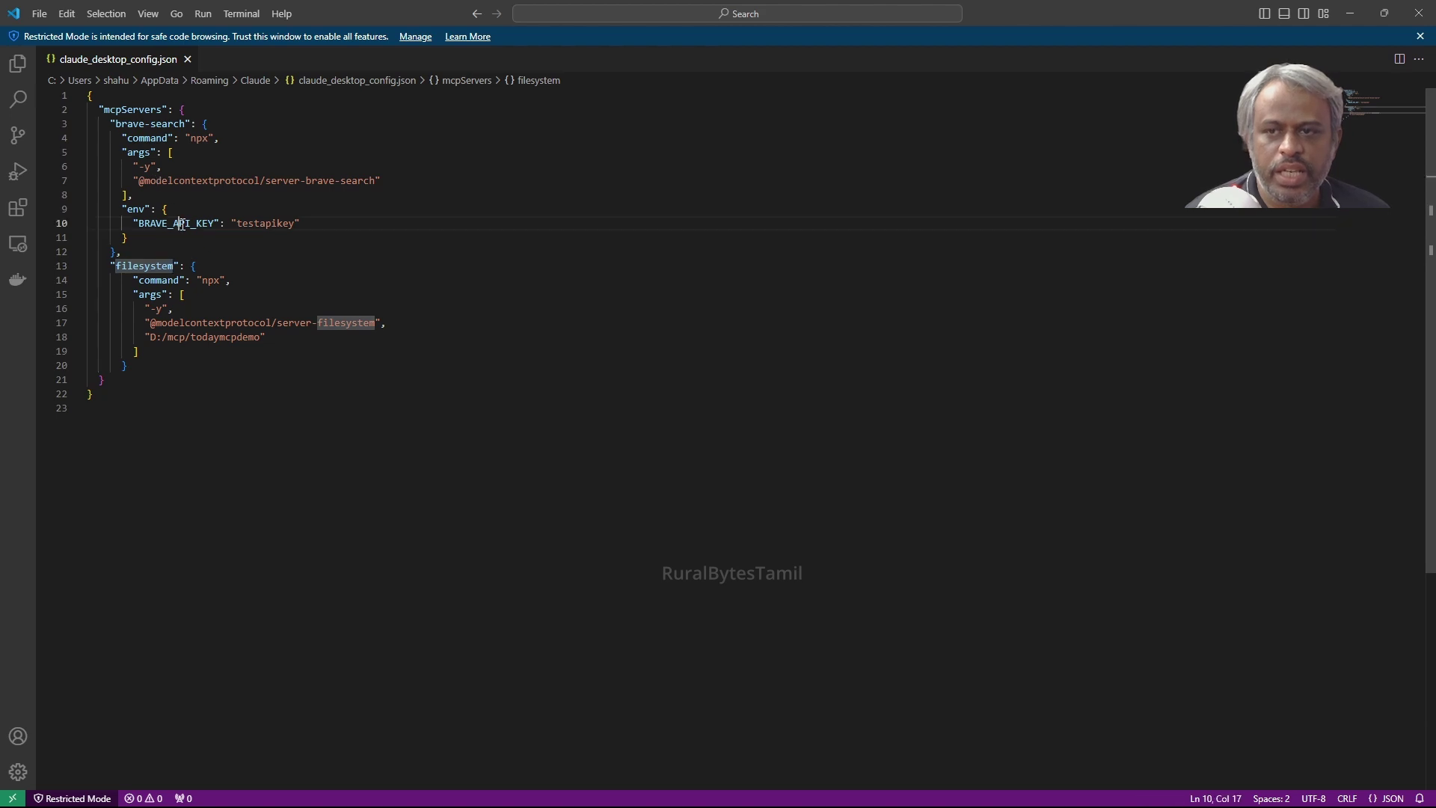
click(265, 223)
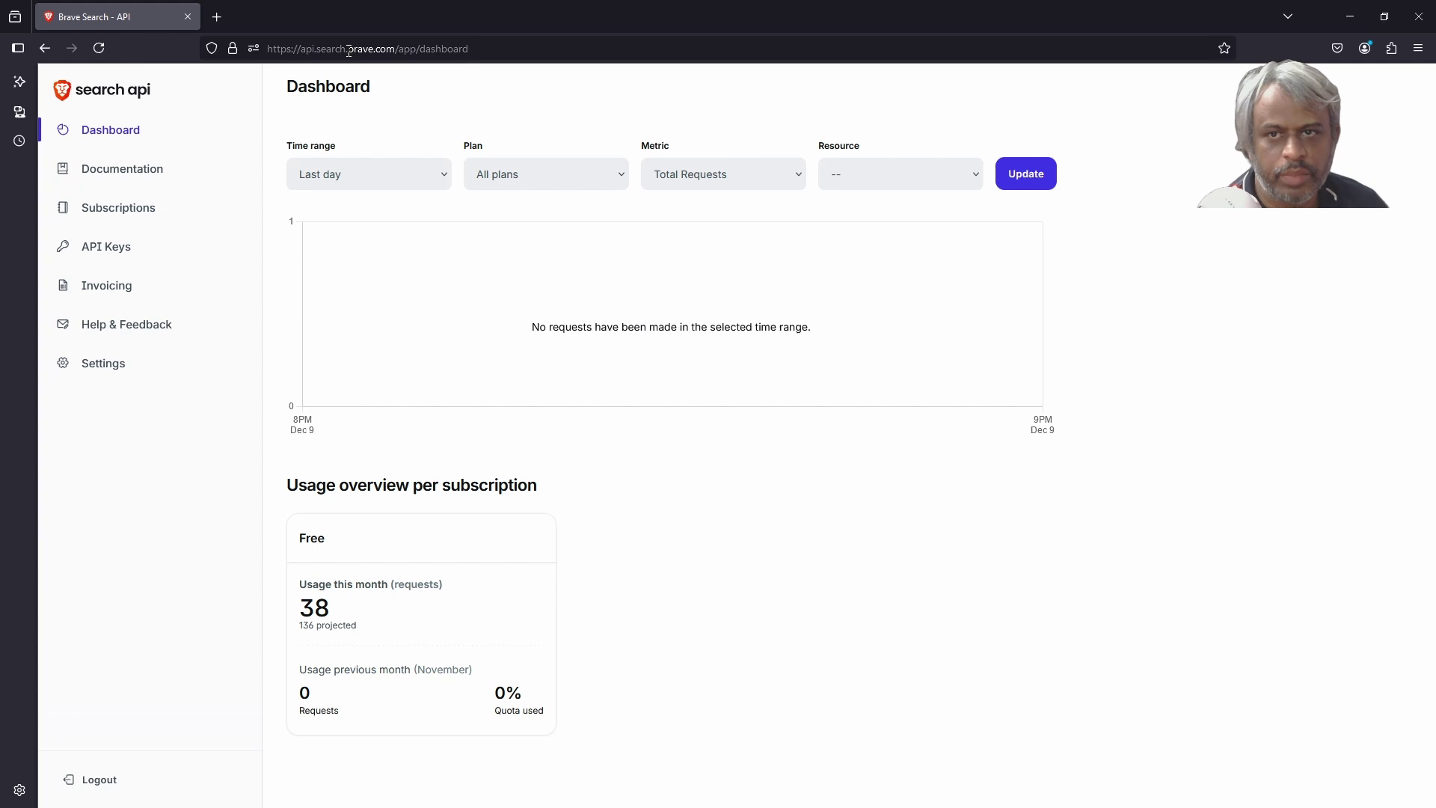
Step: Remove the old 'test' Brave Search API key and view the subscription plans
click(95, 249)
click(94, 249)
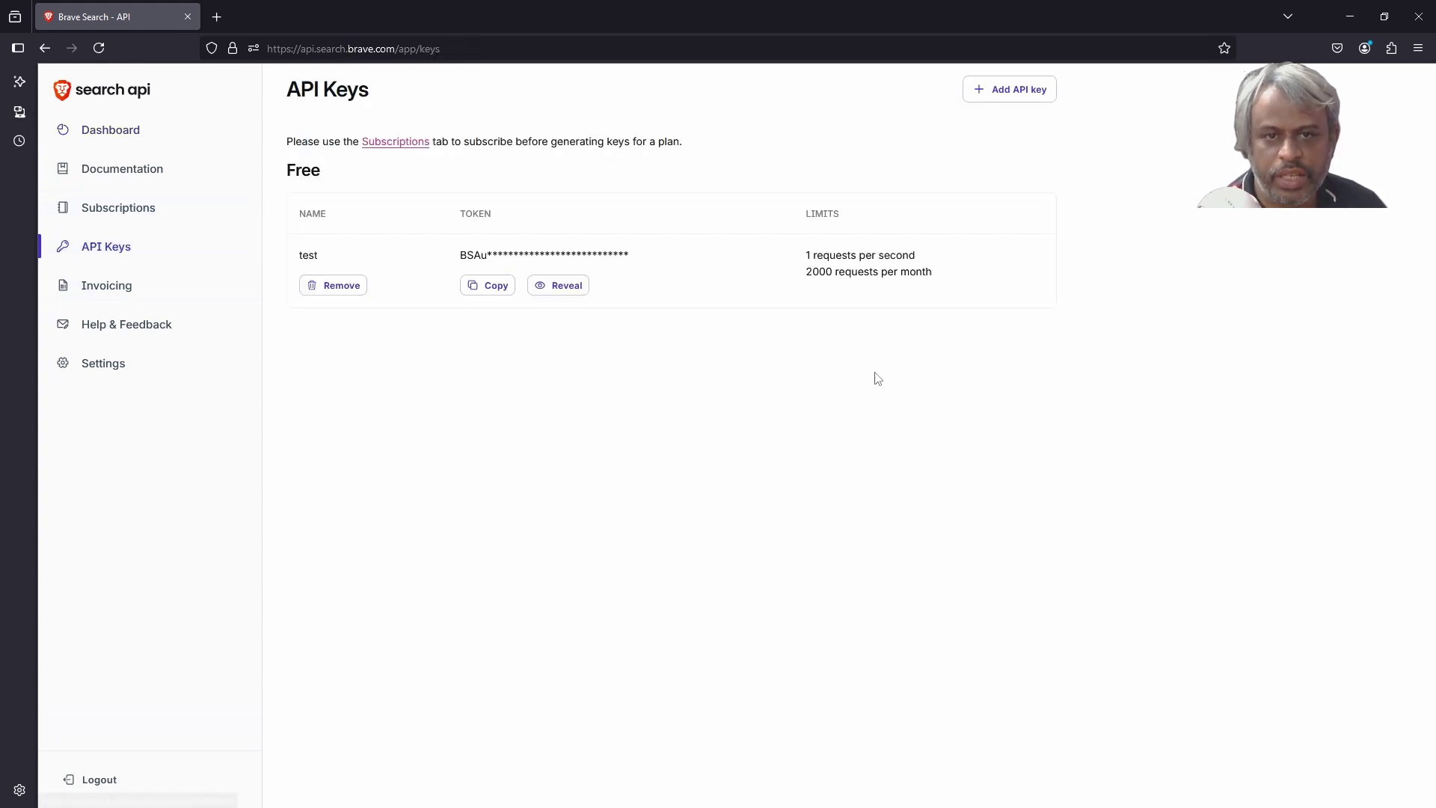
click(329, 287)
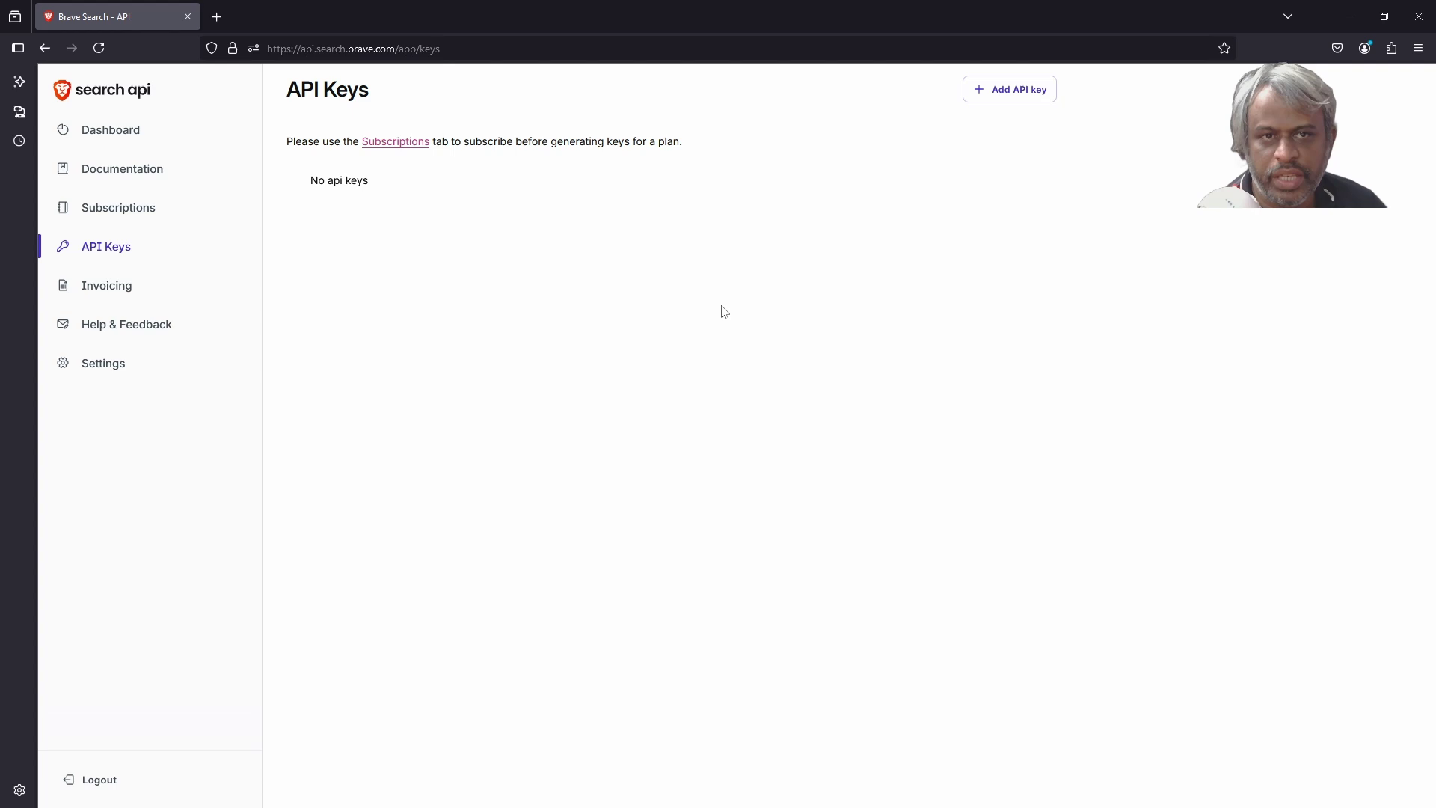
click(411, 149)
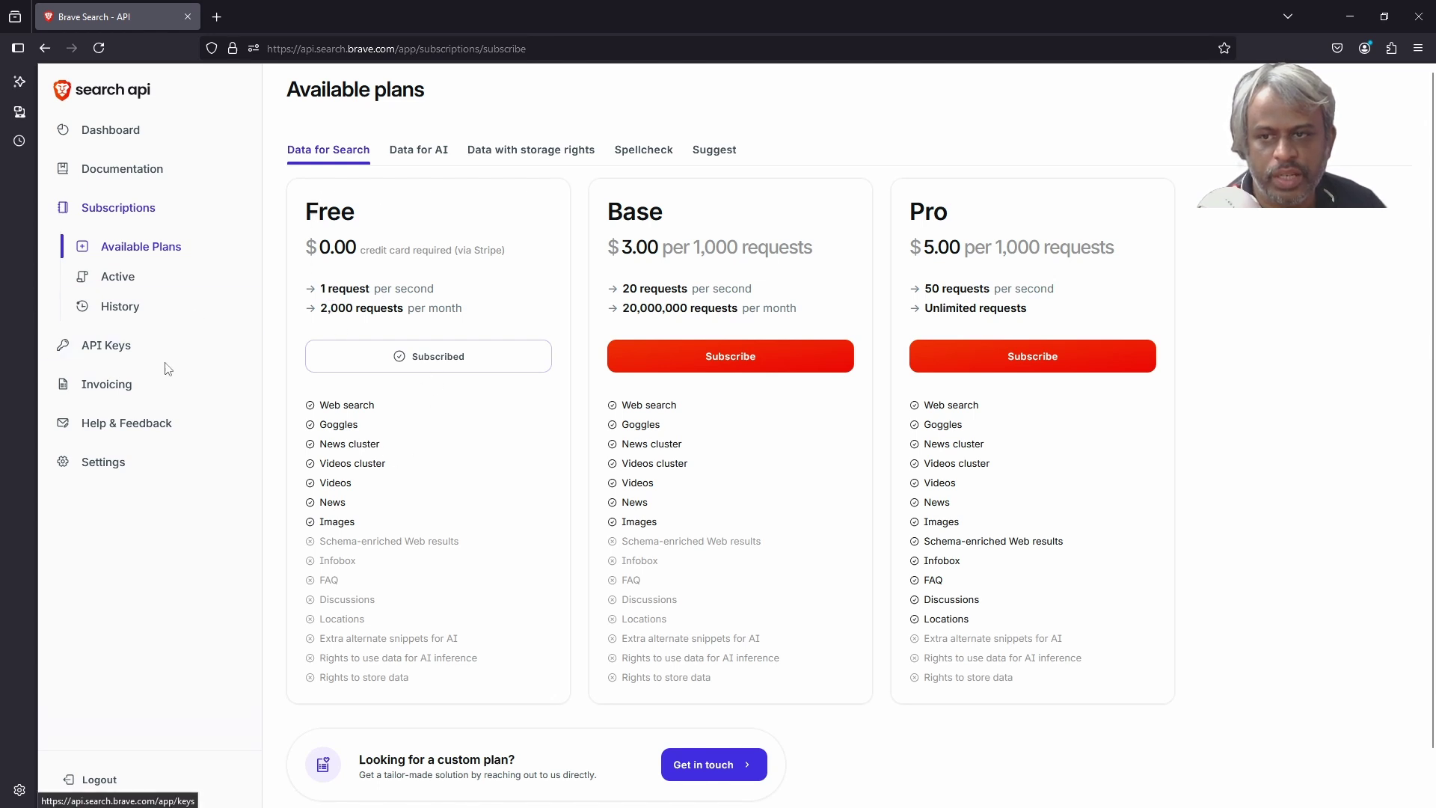
Step: Create a new Free-plan API key named 'test'
click(116, 358)
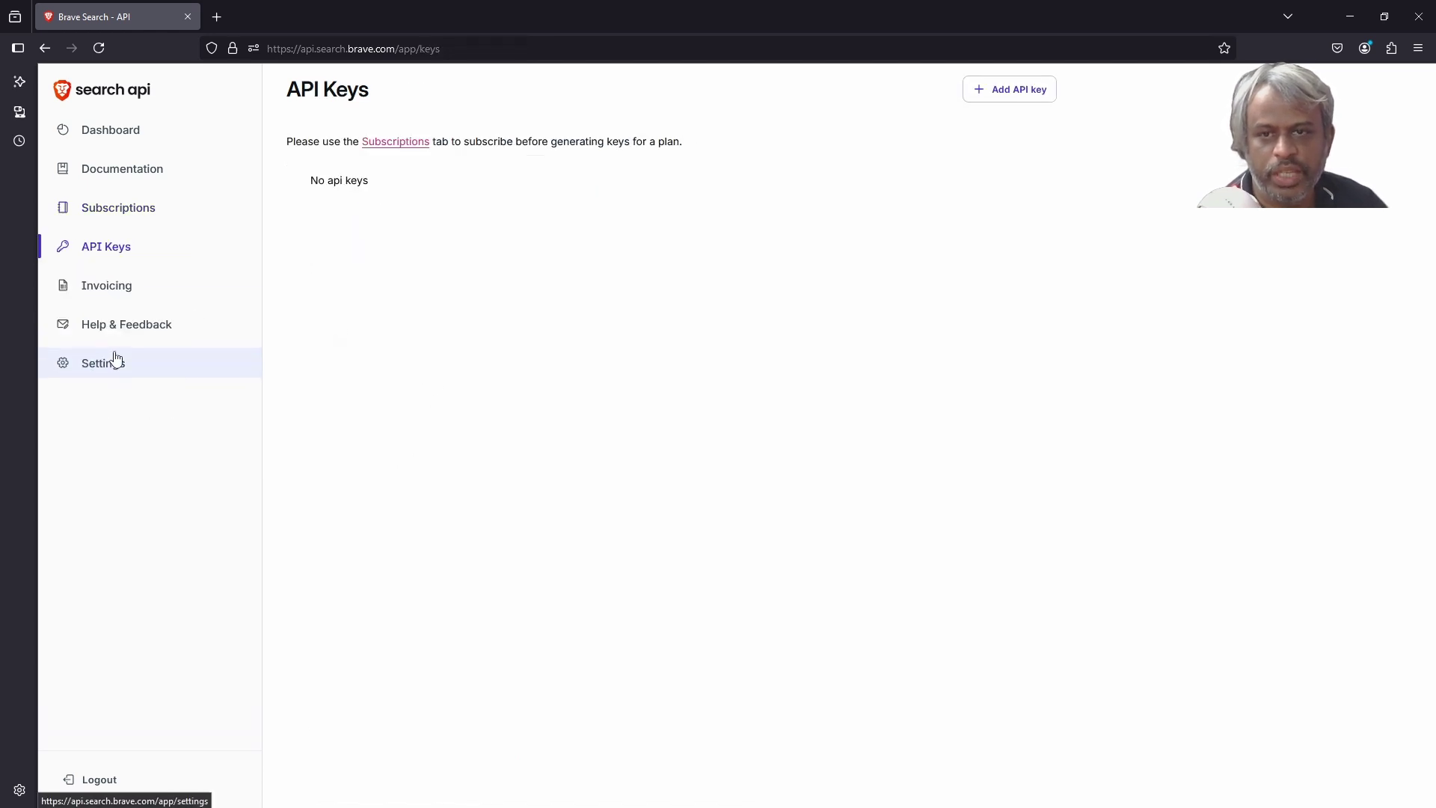
click(980, 90)
click(770, 307)
text(test)
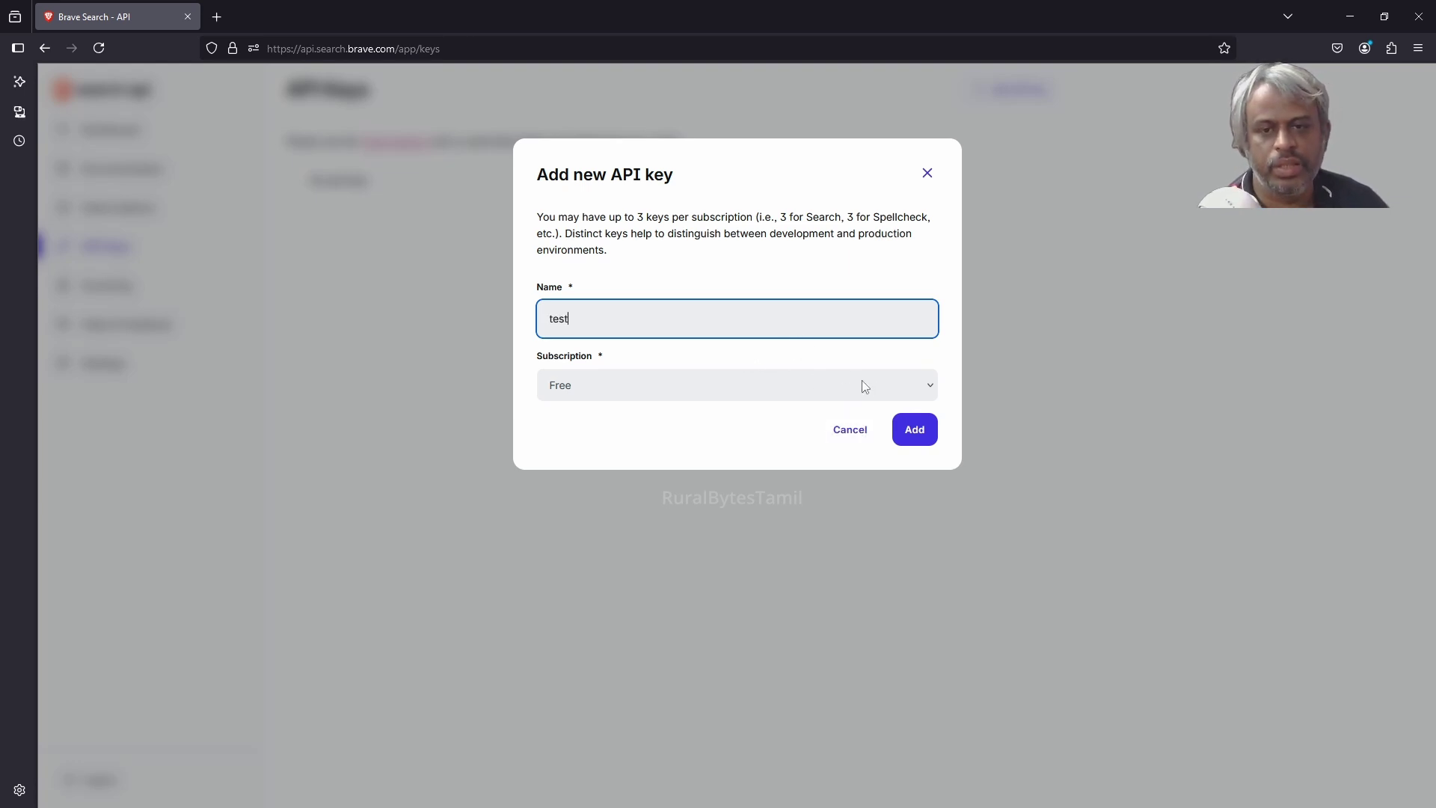
click(913, 430)
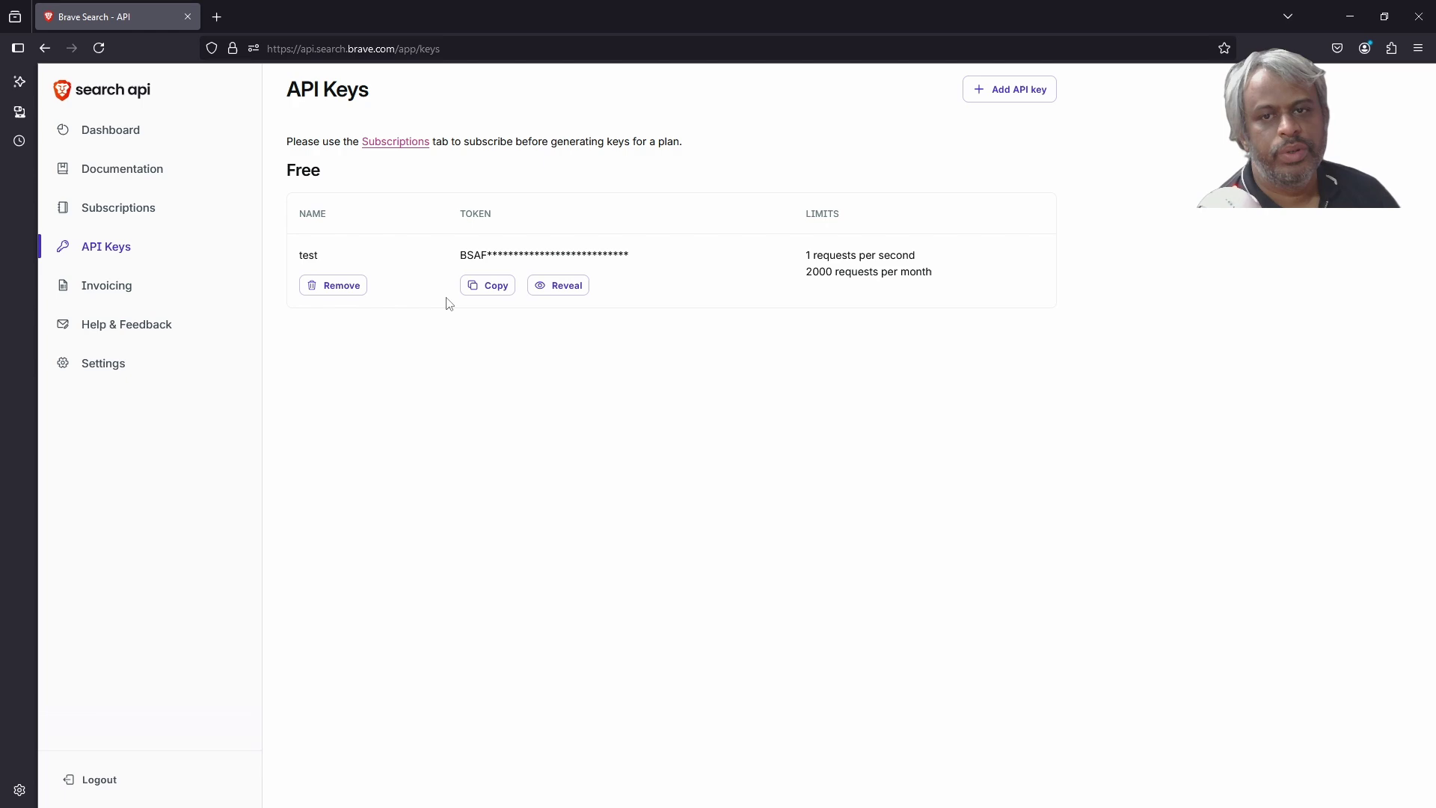
click(498, 296)
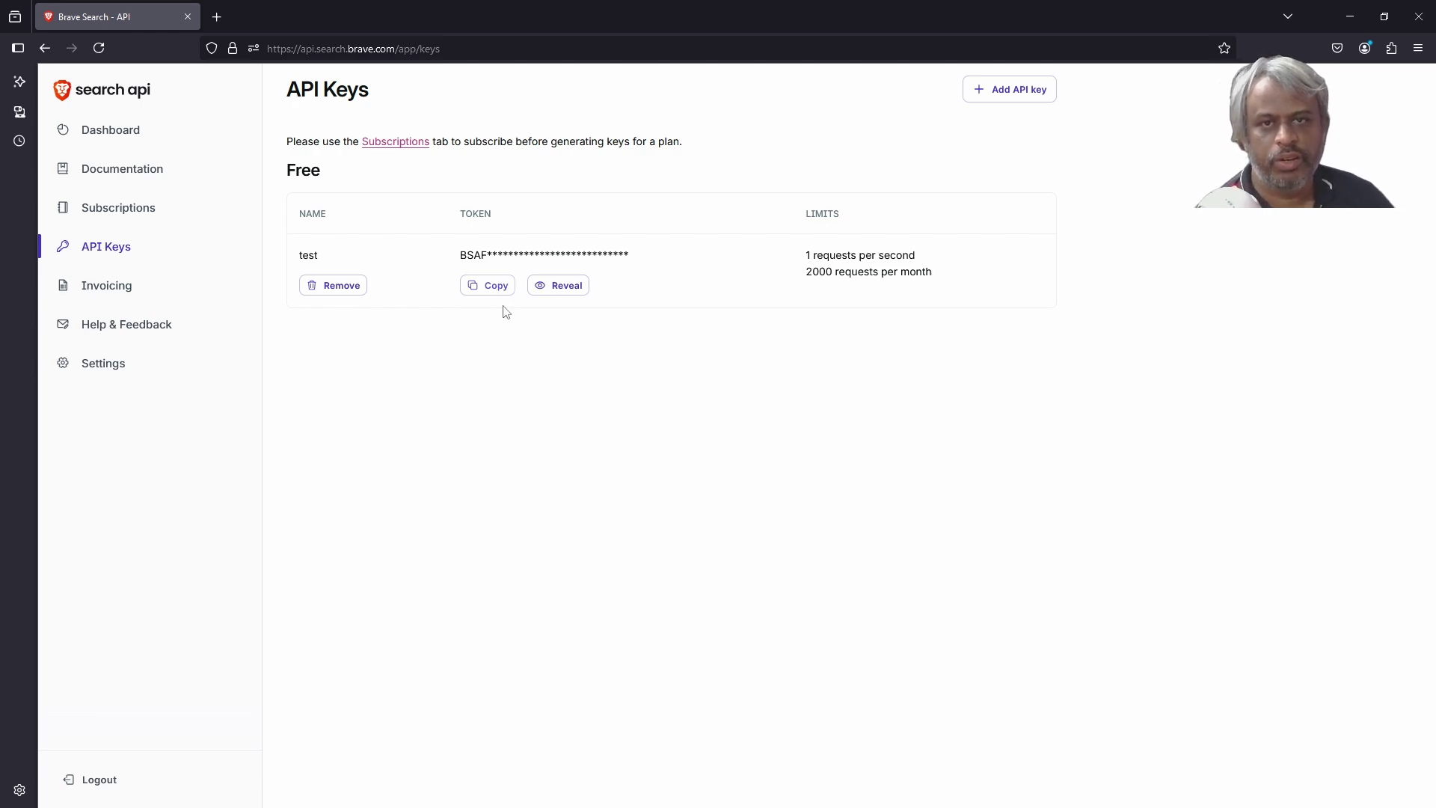
key(alt+Tab)
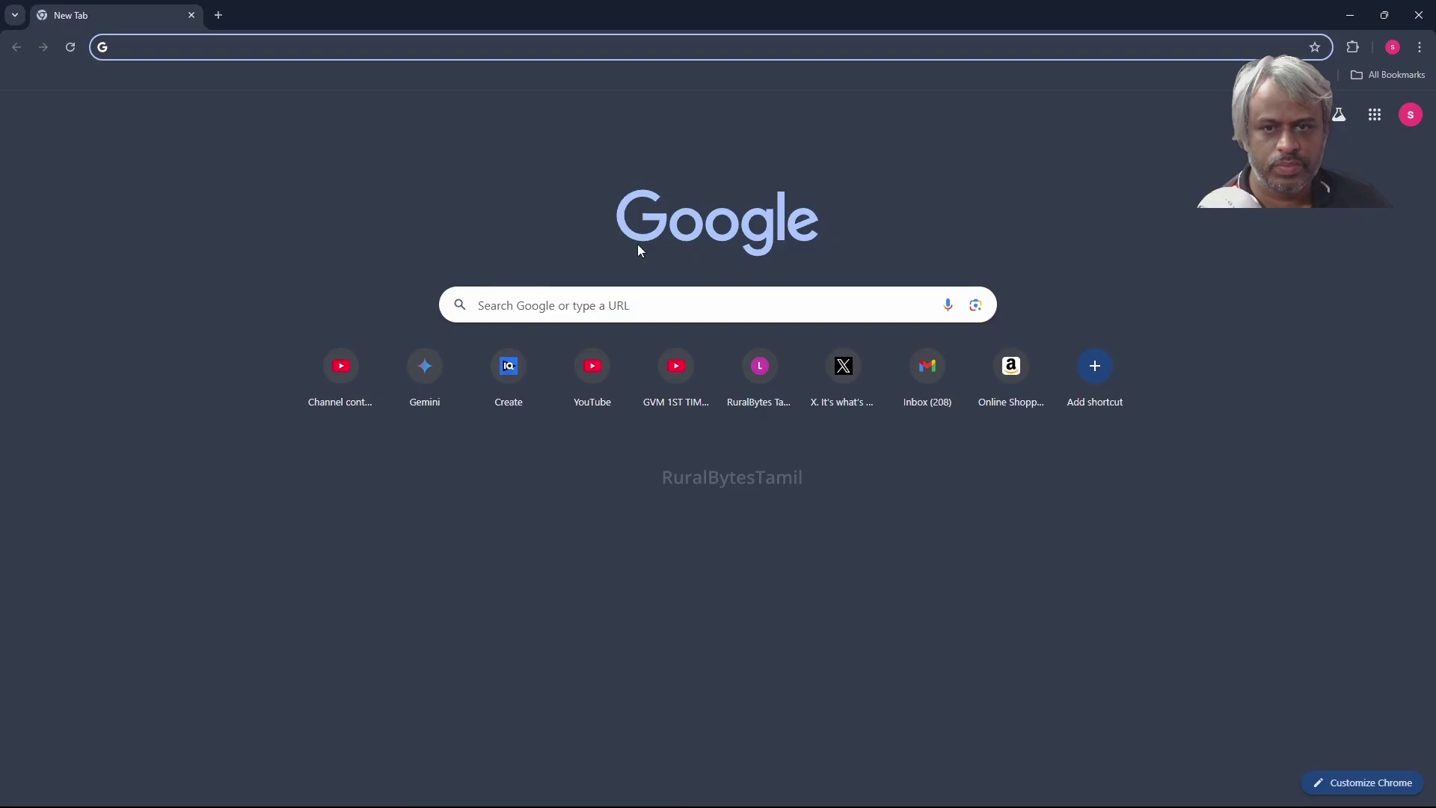
Step: Search Google for 'model context protocol claude' in a new incognito tab
mouse_move(719, 789)
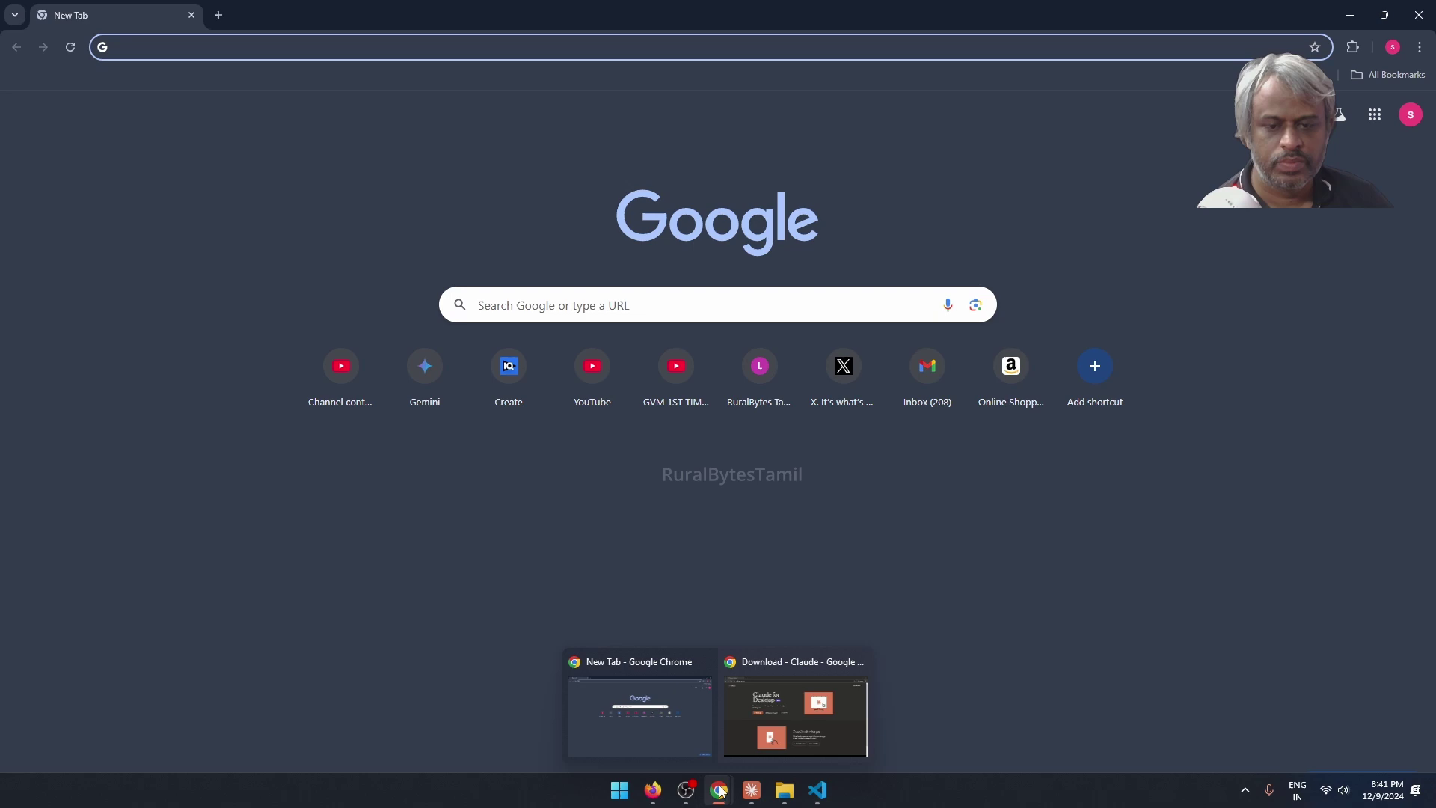
click(778, 720)
click(218, 15)
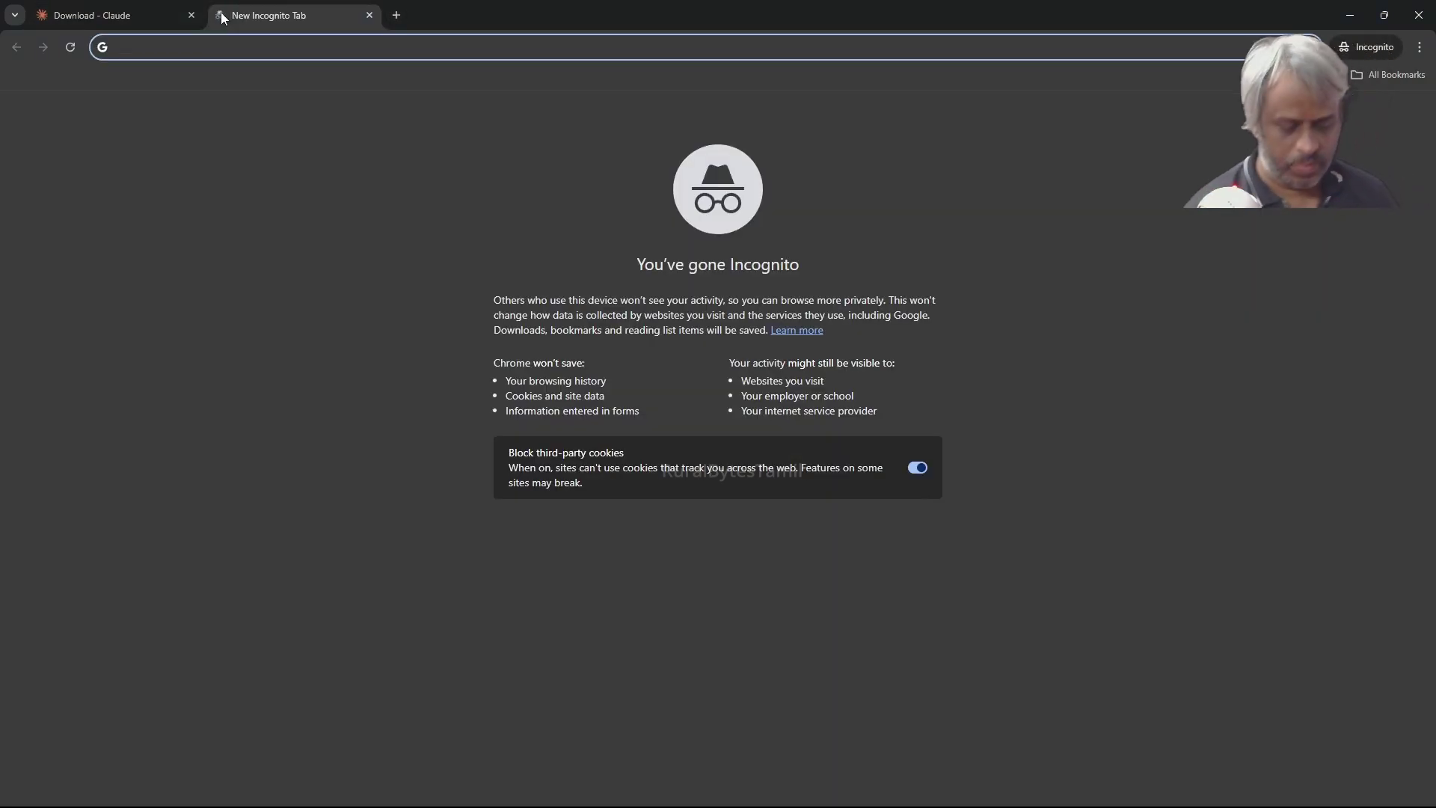
text(mcd)
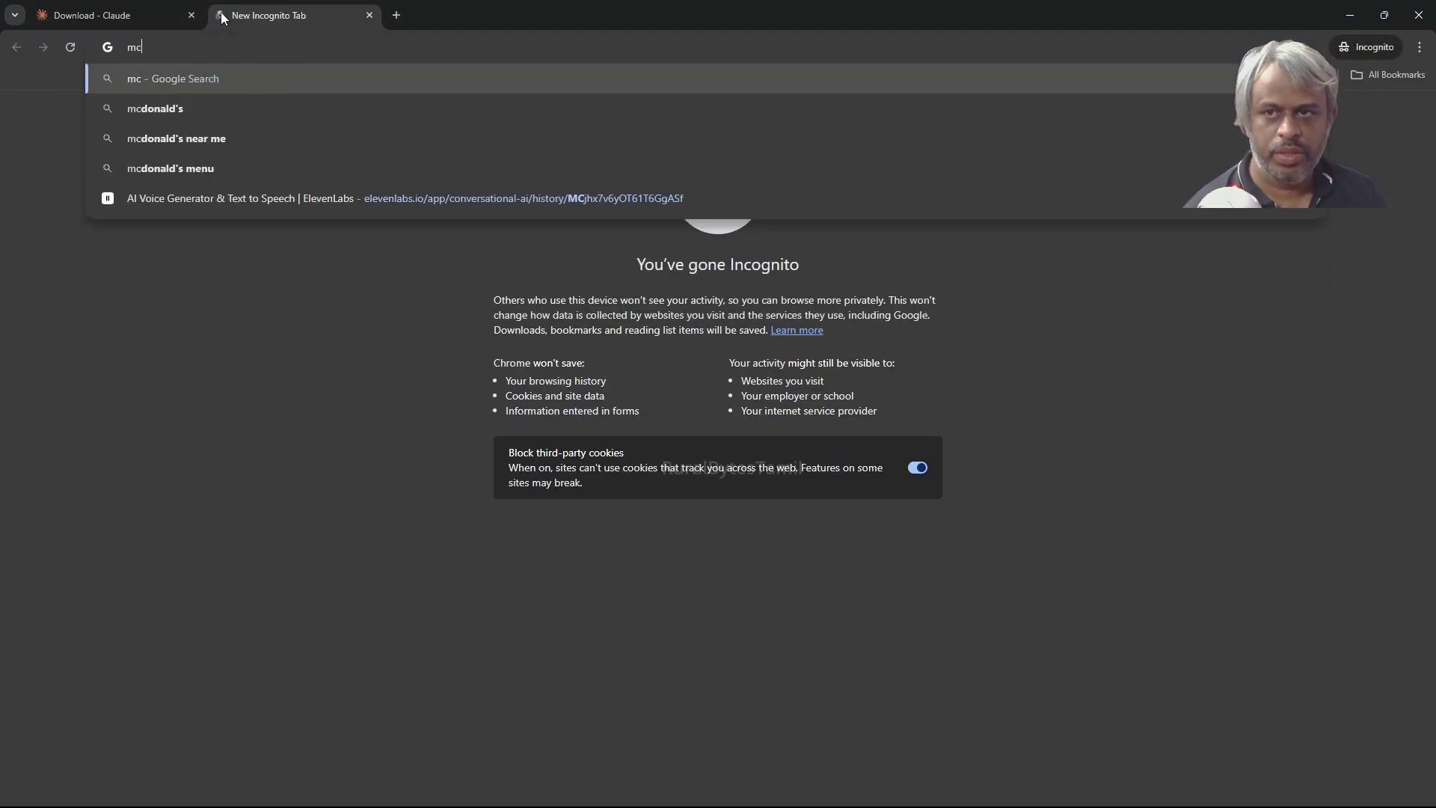
key(BackSpace)
key(BackSpace)
key(BackSpace)
text(model)
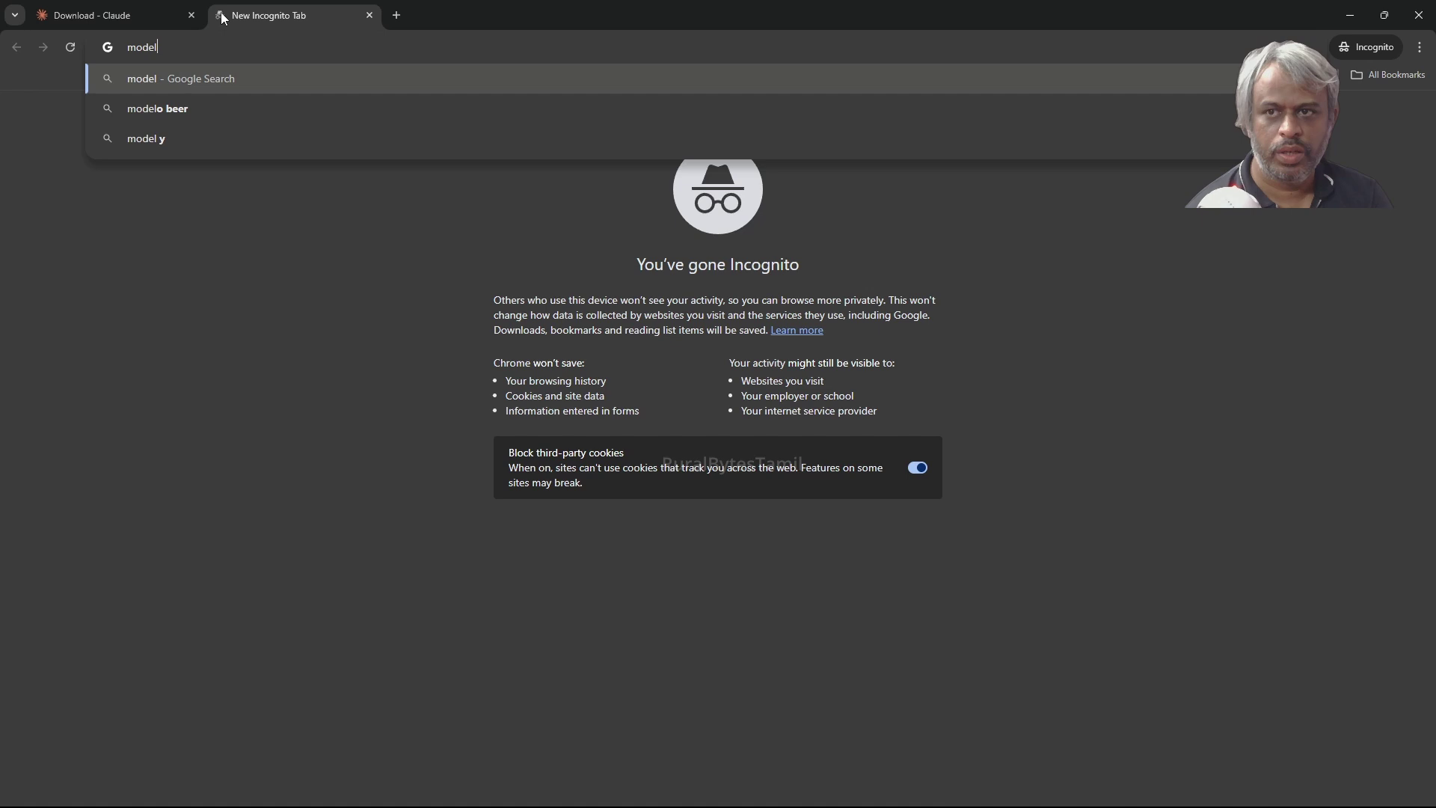
text( context proto)
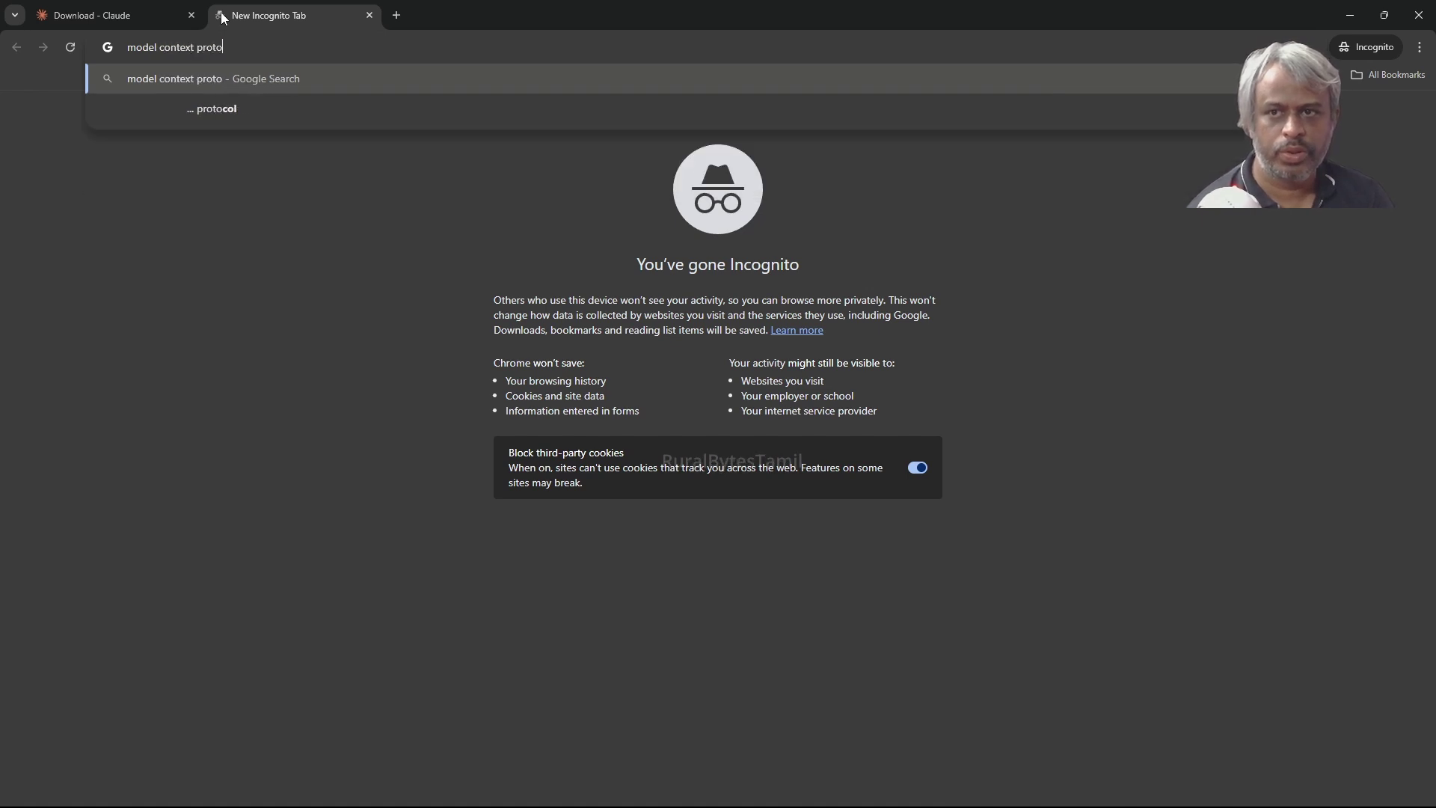
text(co)
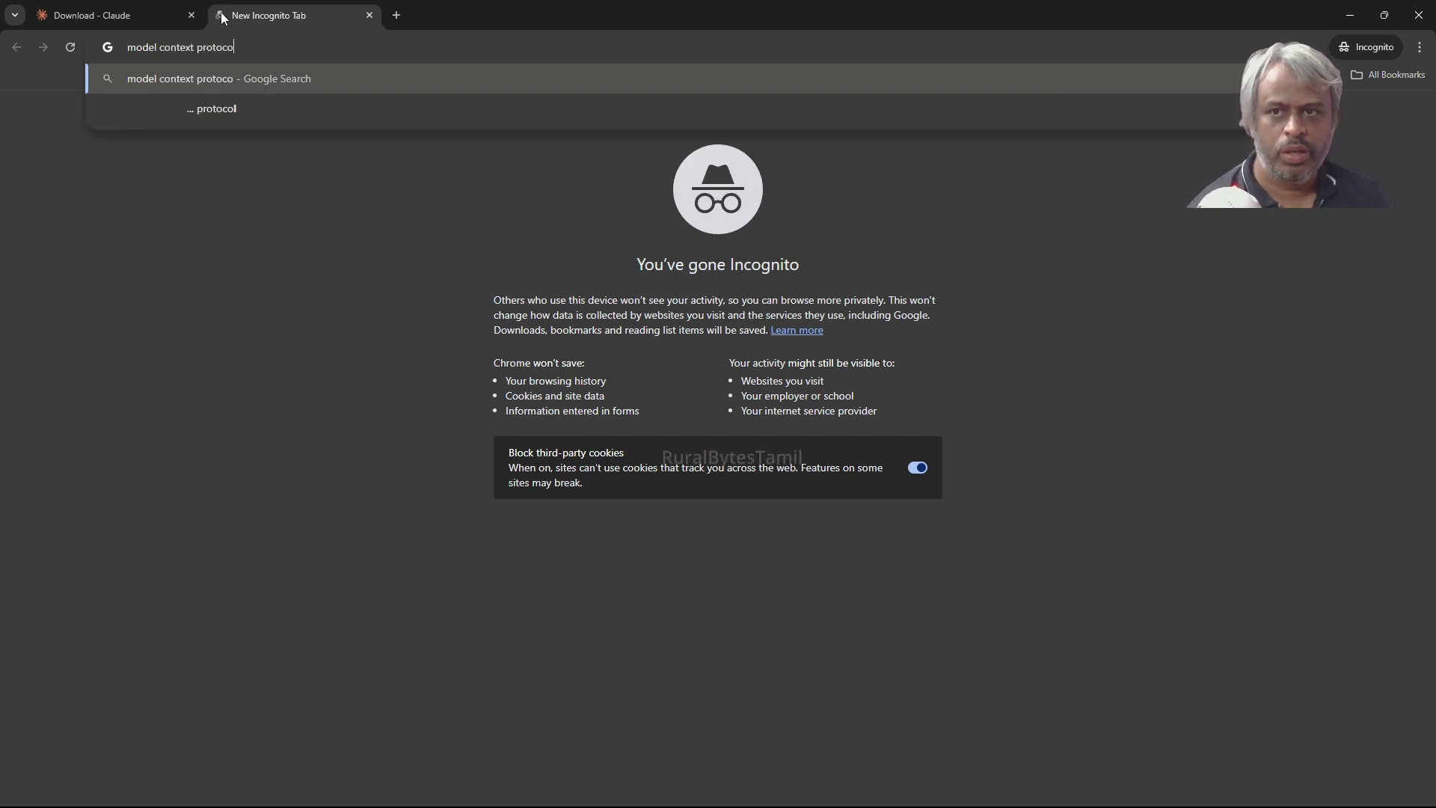
text(l claude)
key(Return)
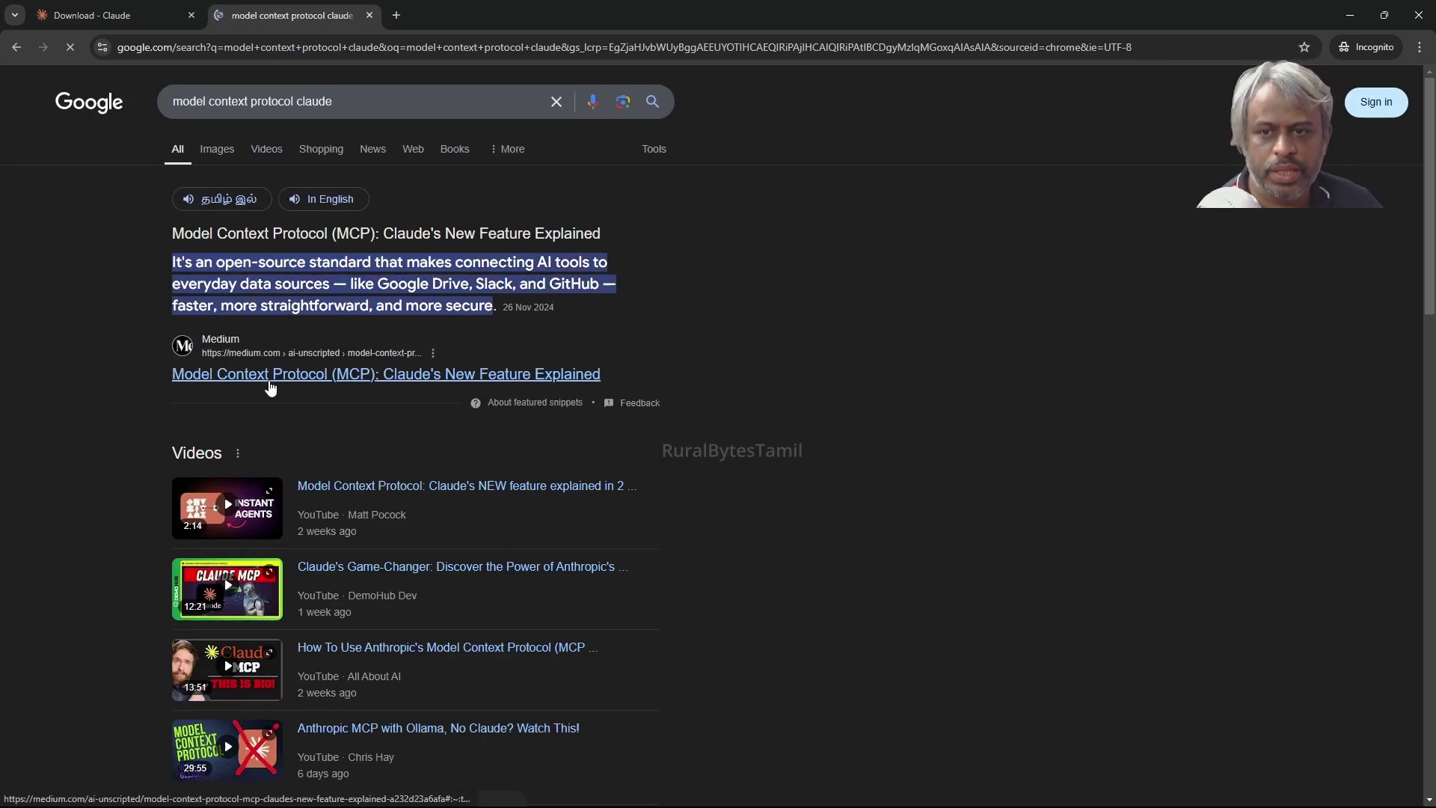
Step: Refine the search to 'model context protocol claude github'
scroll(508, 456, down, 5)
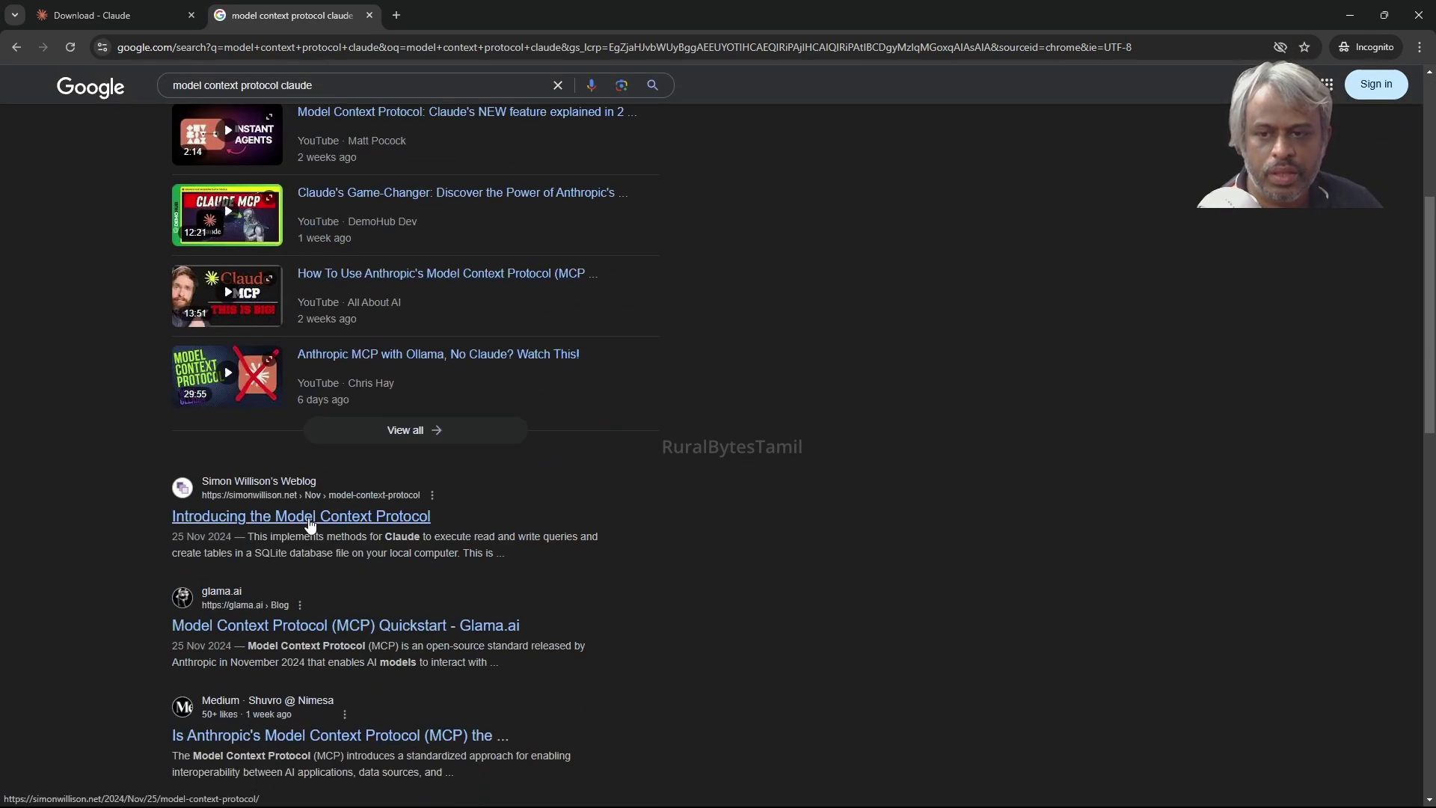
scroll(397, 313, up, 5)
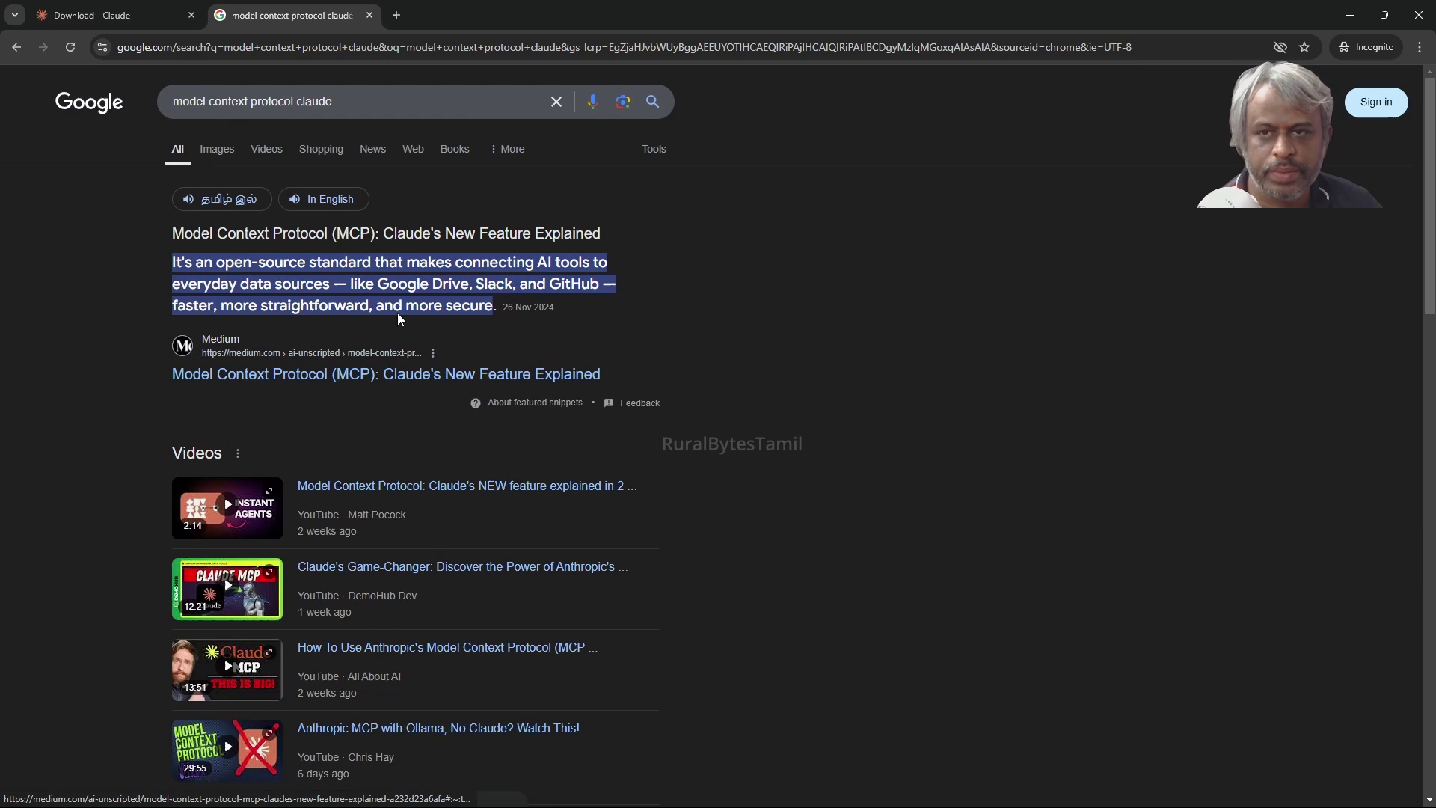
click(421, 106)
text(githubv)
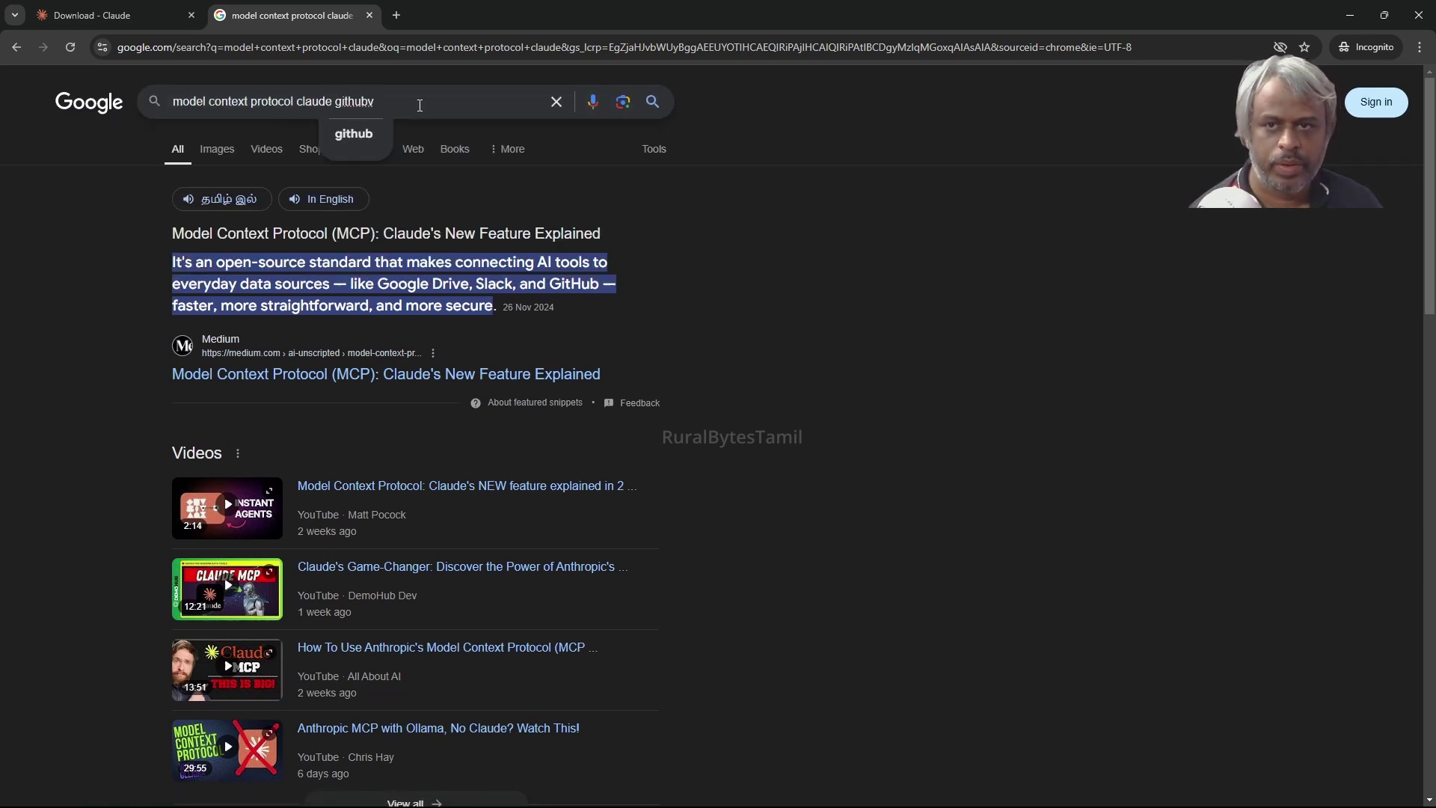
key(BackSpace)
key(Return)
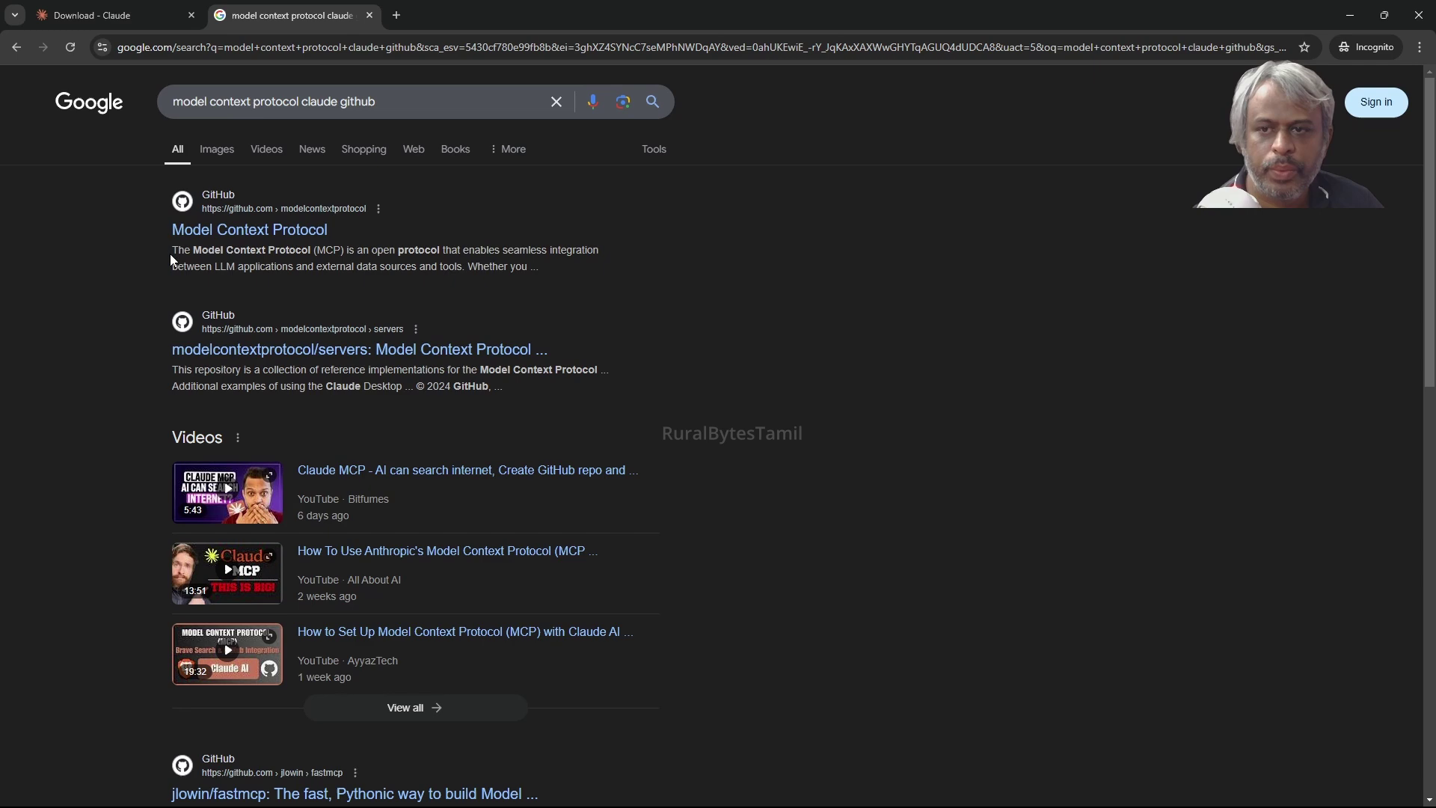
Step: Go from the Model Context Protocol organization to the servers repo's brave-search config example with YOUR_API_KEY_HERE
click(200, 229)
scroll(346, 432, down, 10)
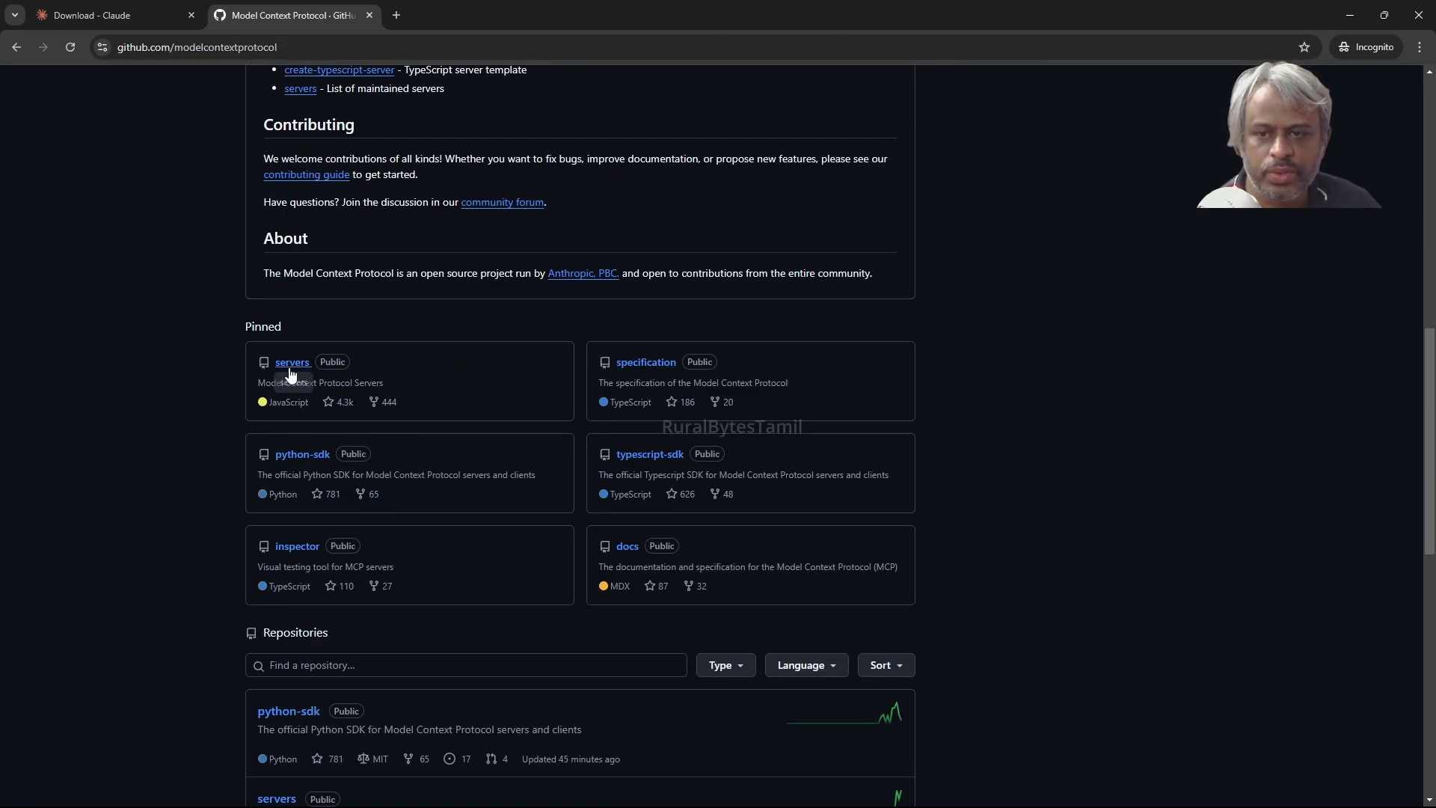
click(291, 367)
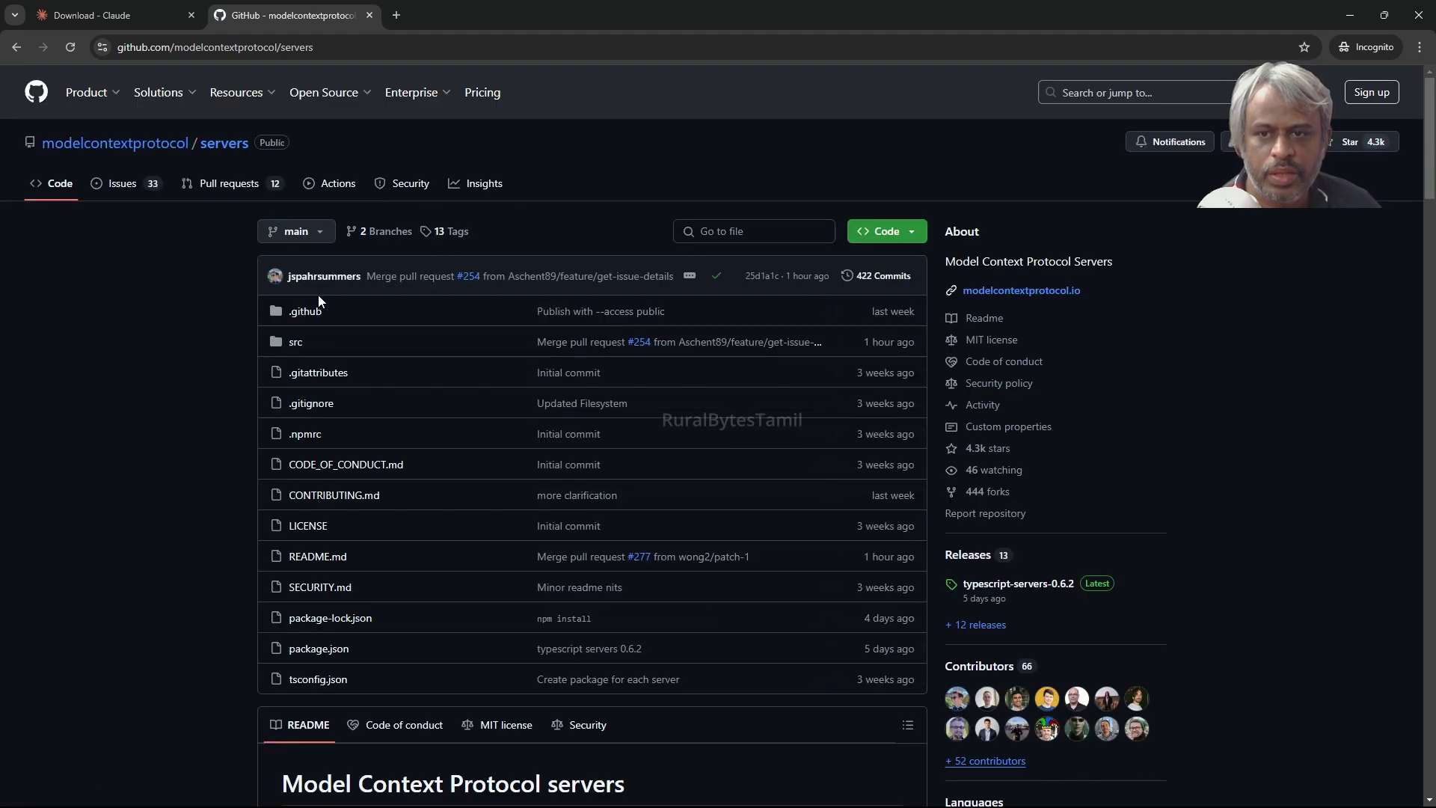
scroll(459, 581, down, 12)
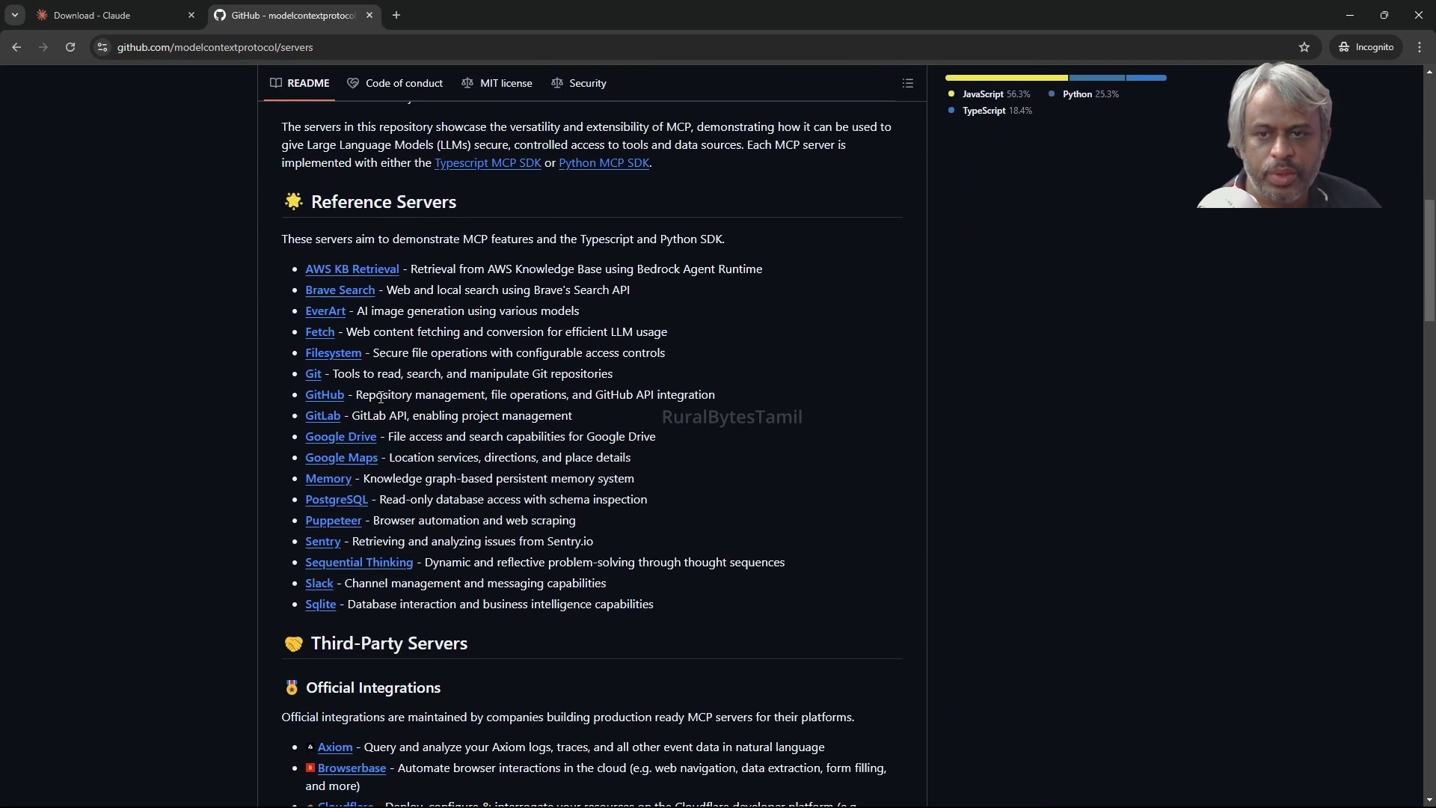
click(341, 290)
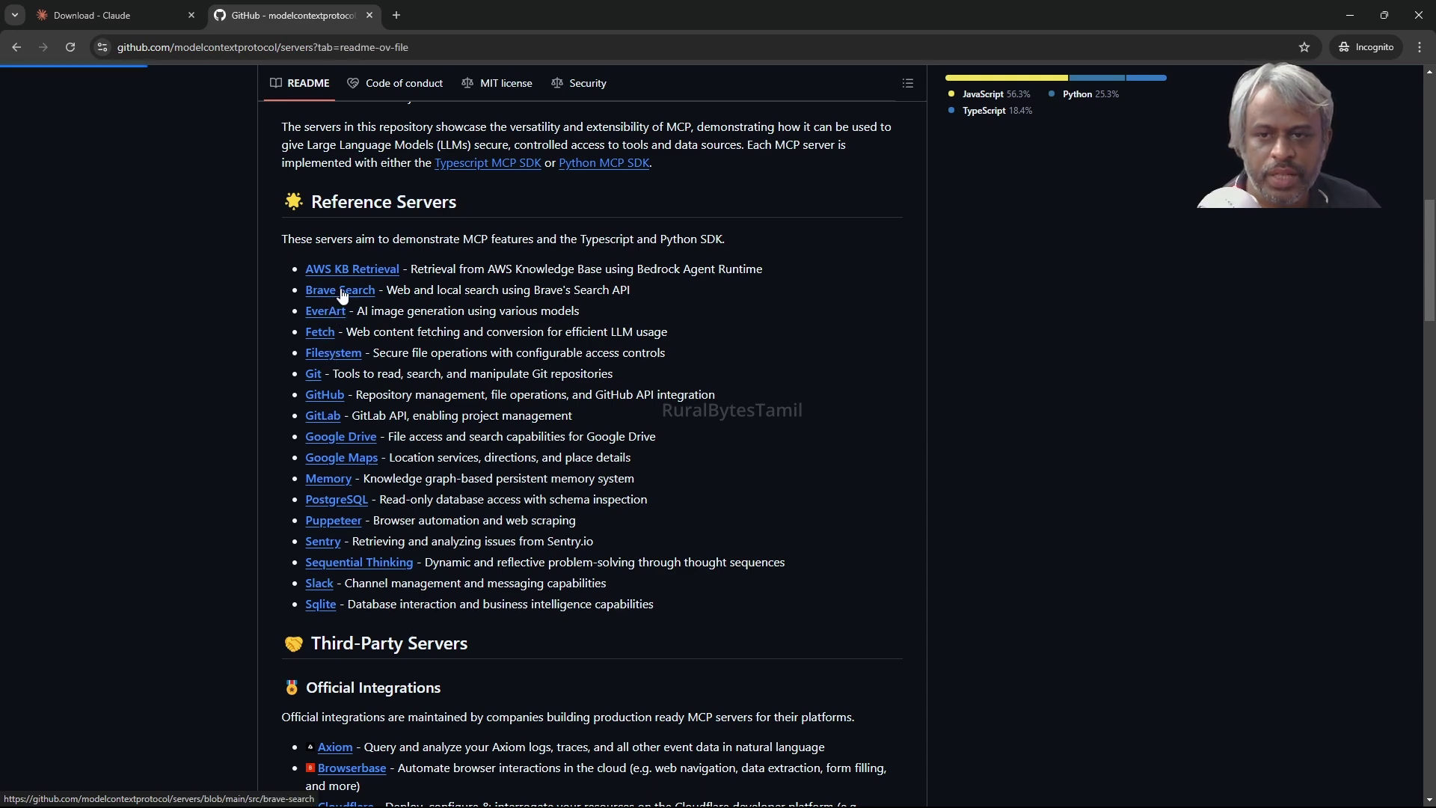
scroll(647, 590, down, 12)
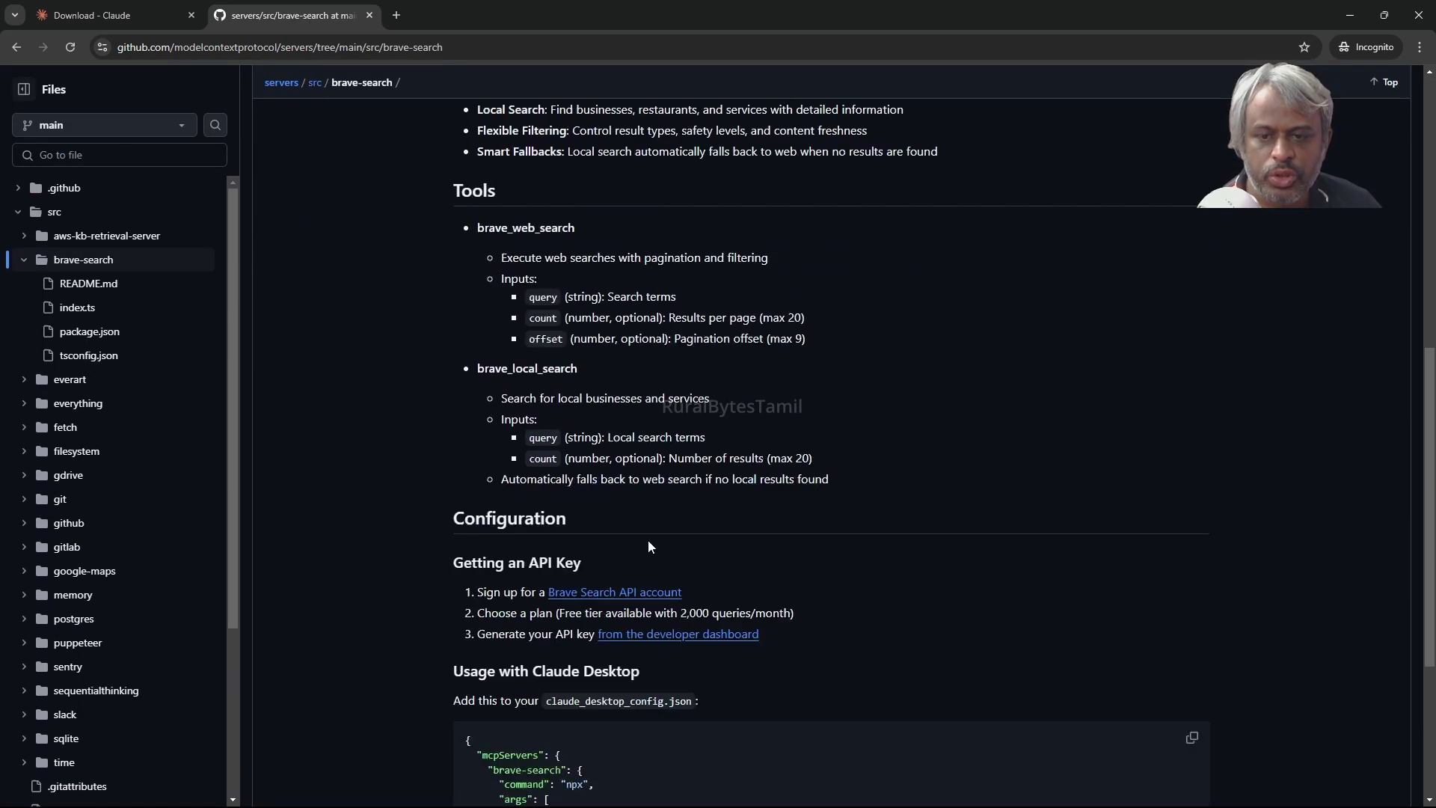
mouse_move(493, 465)
mouse_down()
mouse_move(591, 492)
mouse_move(592, 534)
mouse_up()
double_click(660, 575)
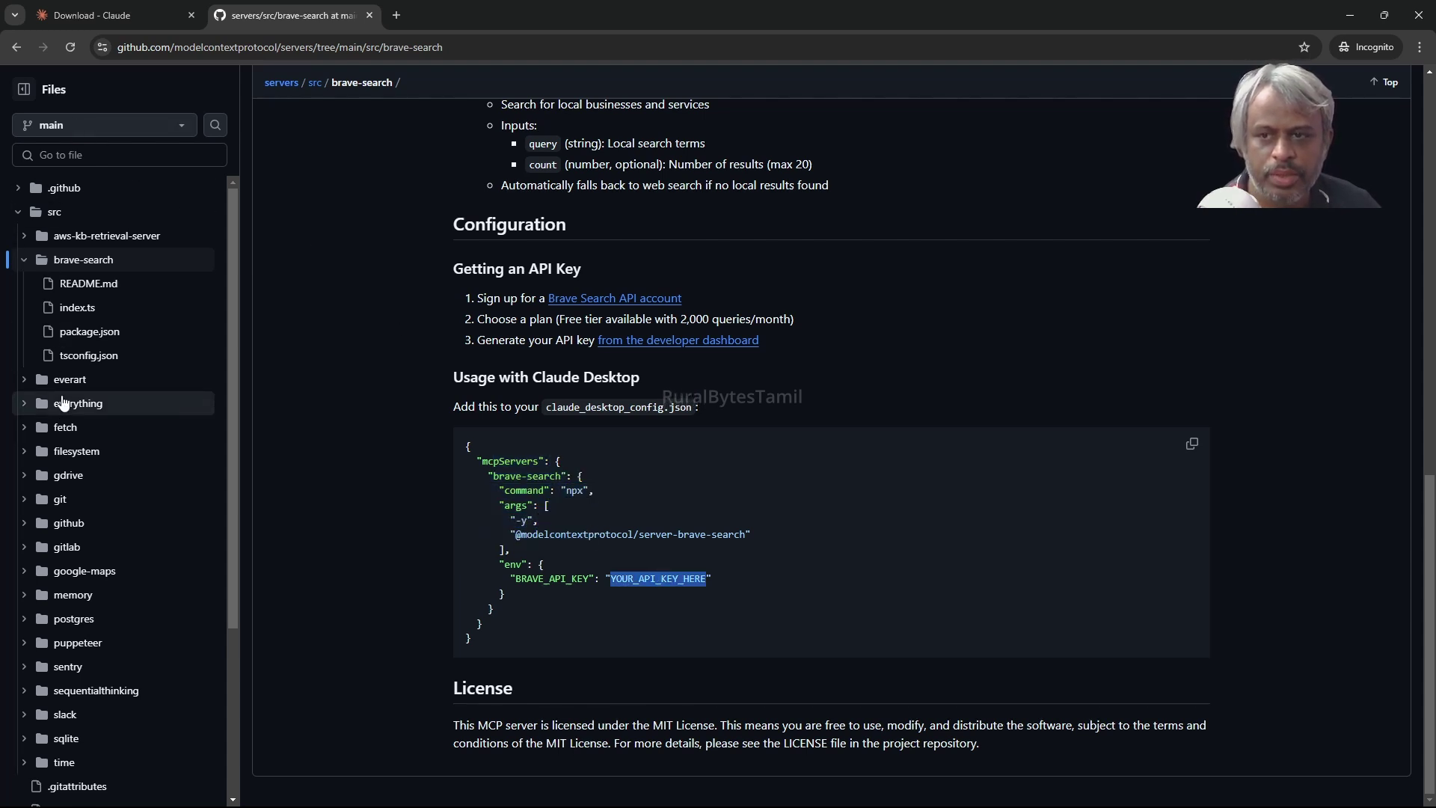
Step: Open the filesystem server's README.md and select the allowed directory paths in its config
click(34, 264)
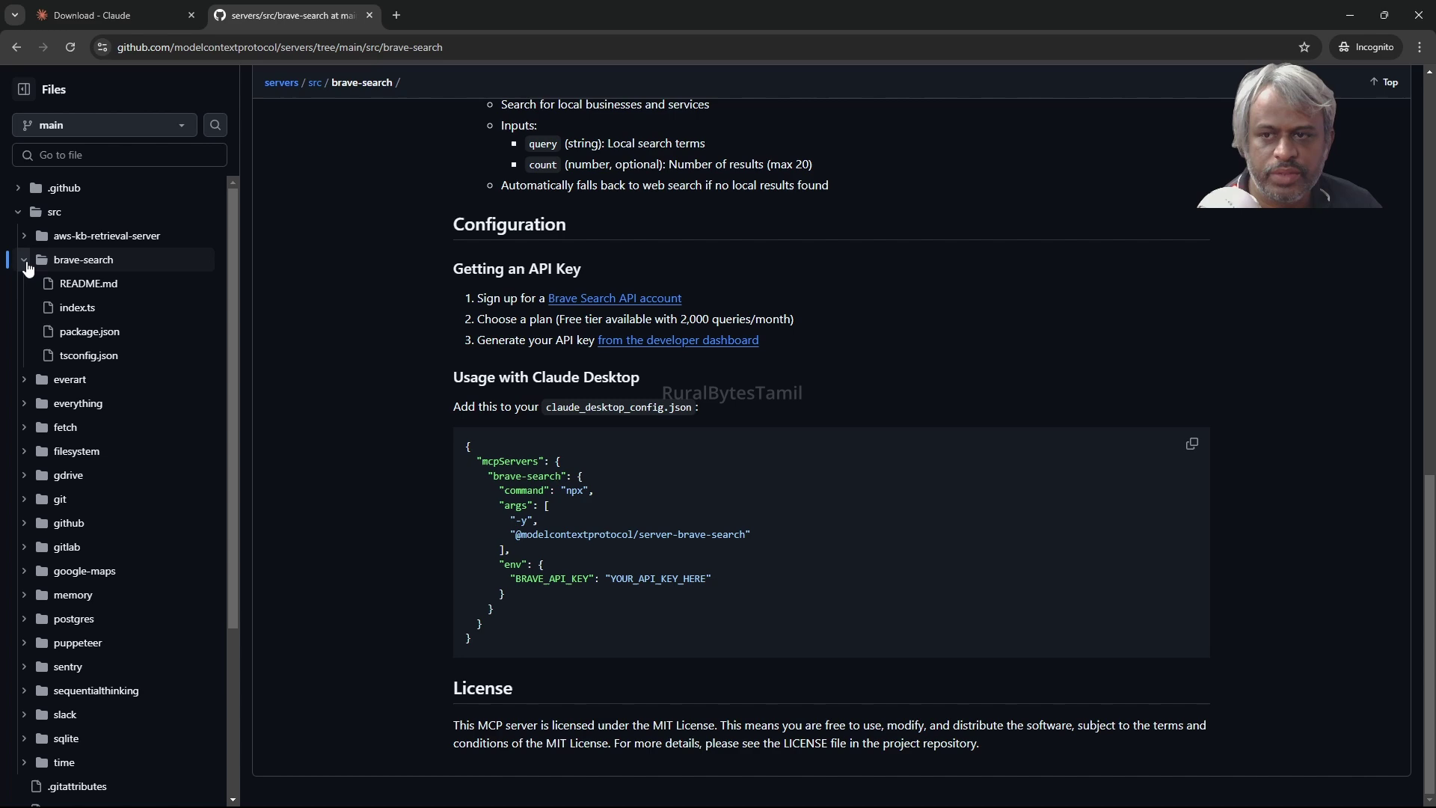
click(26, 262)
click(40, 361)
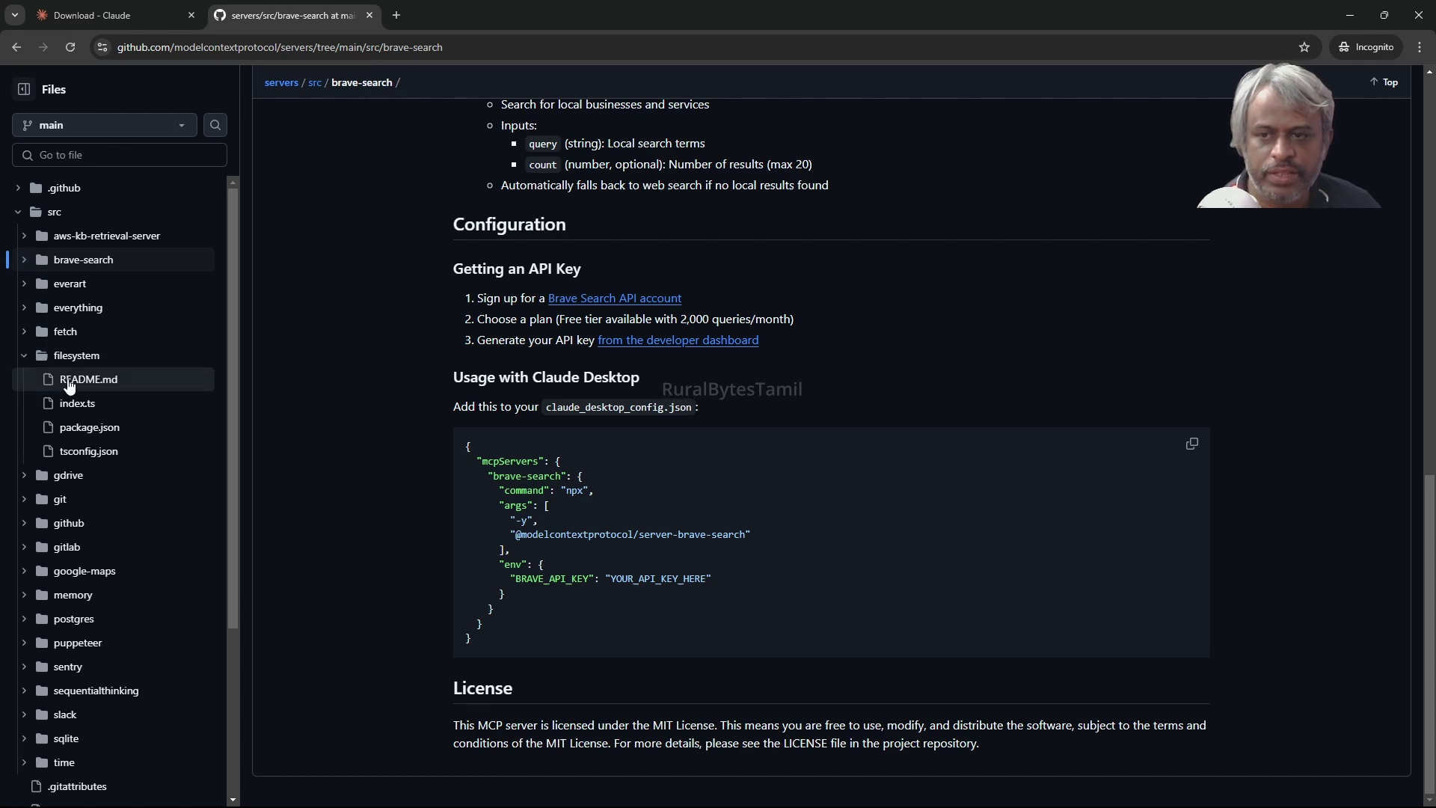
click(68, 382)
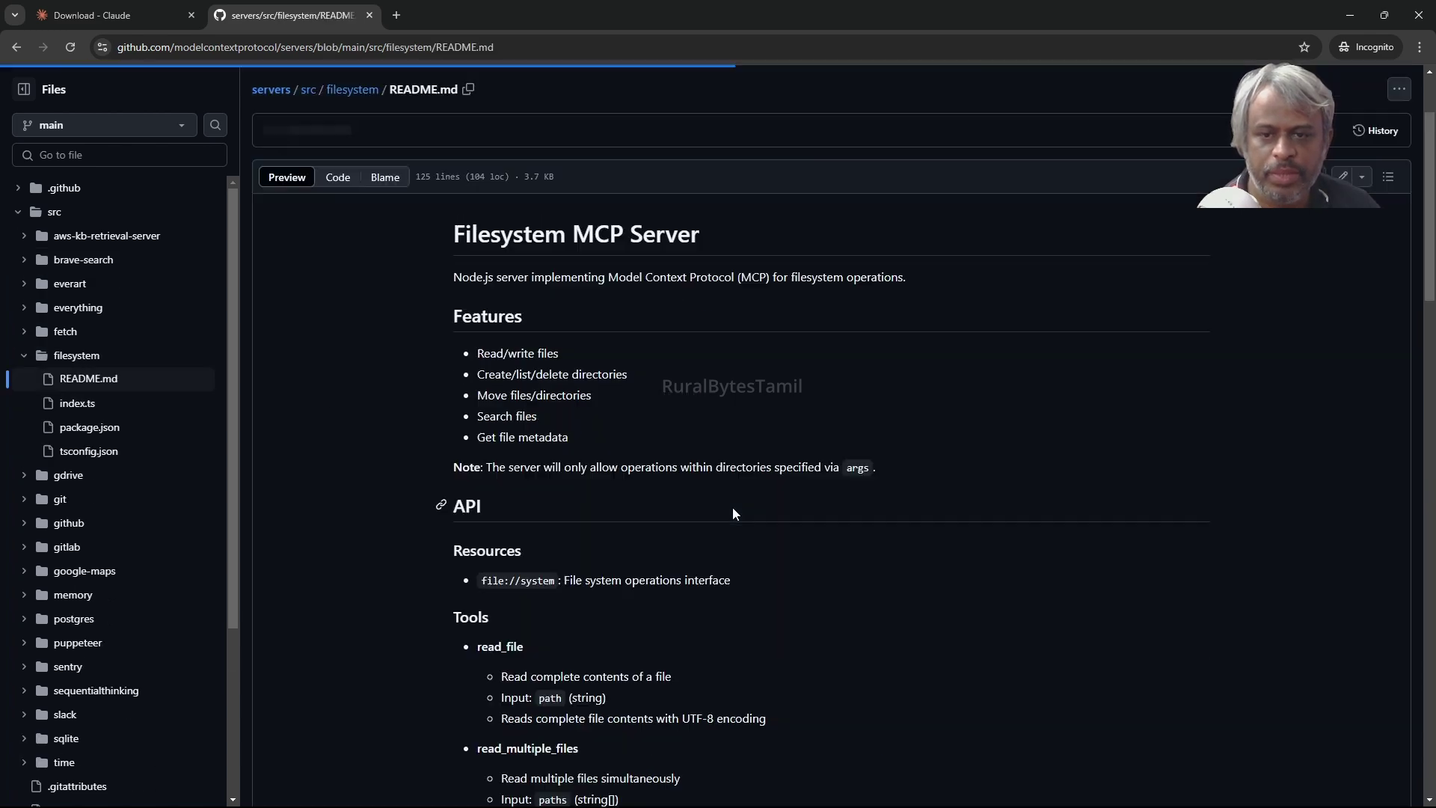
scroll(733, 513, down, 20)
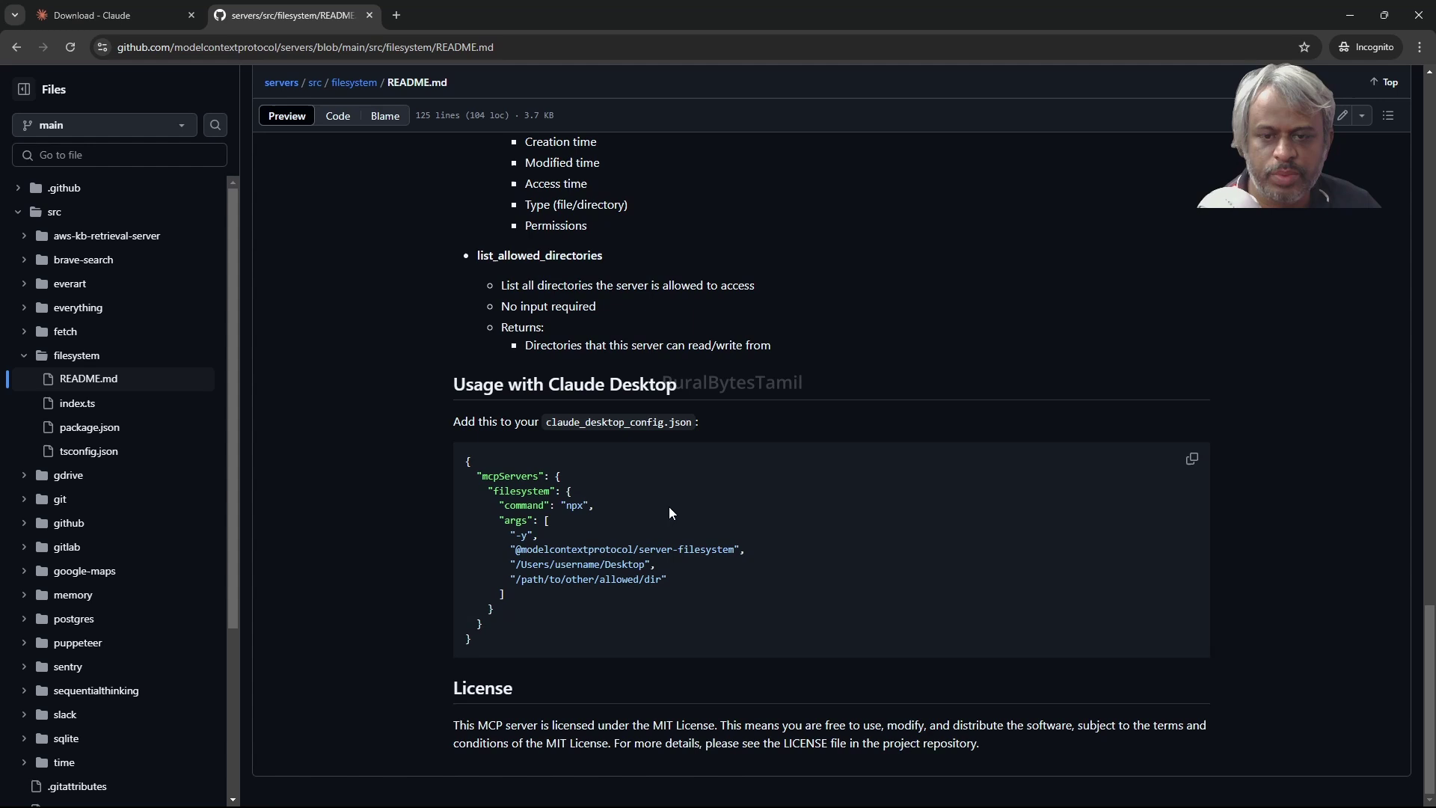
drag(464, 472, 598, 518)
drag(526, 564, 656, 580)
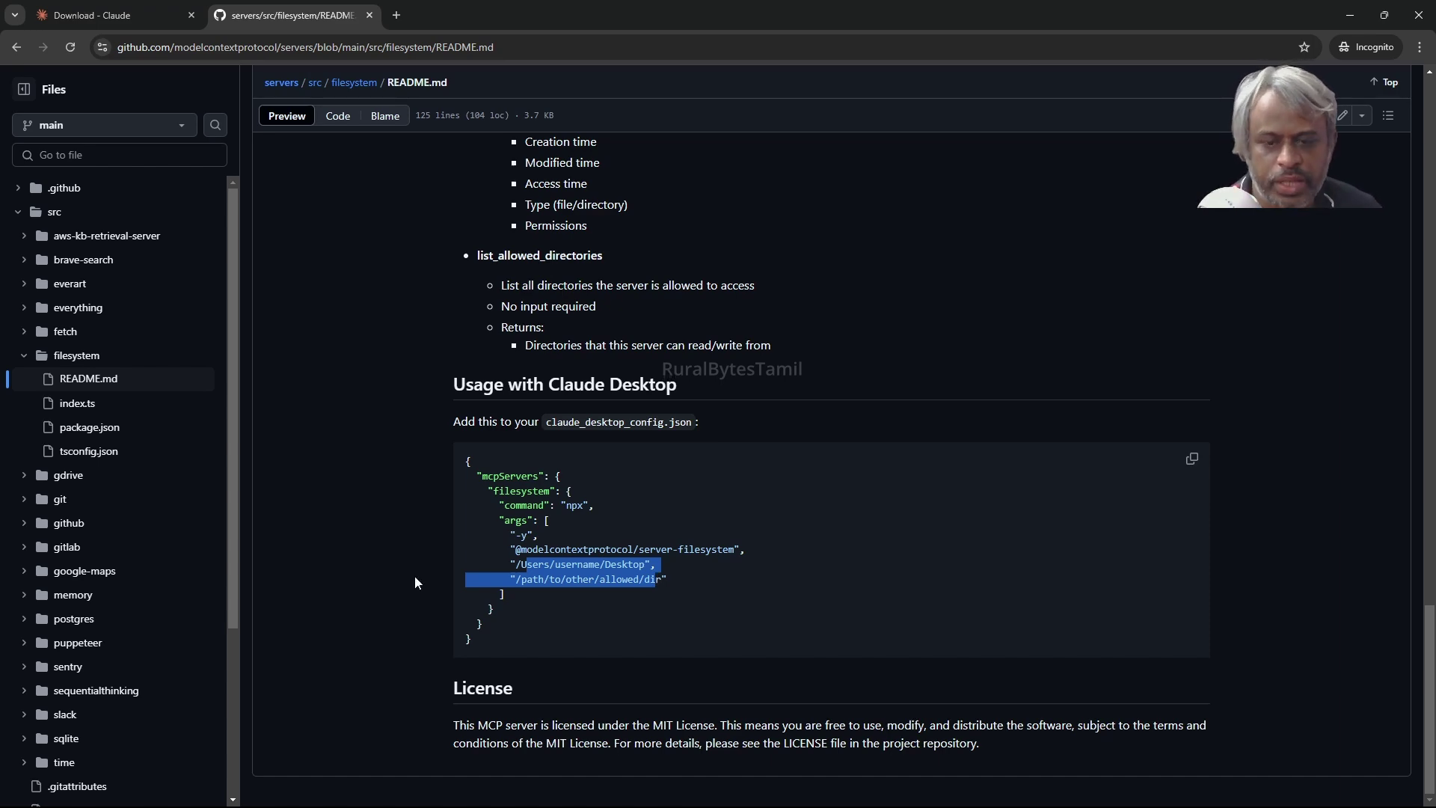
Step: Ask Claude to search for model context protocol and save the filesystem server configuration as mcp.md
click(785, 793)
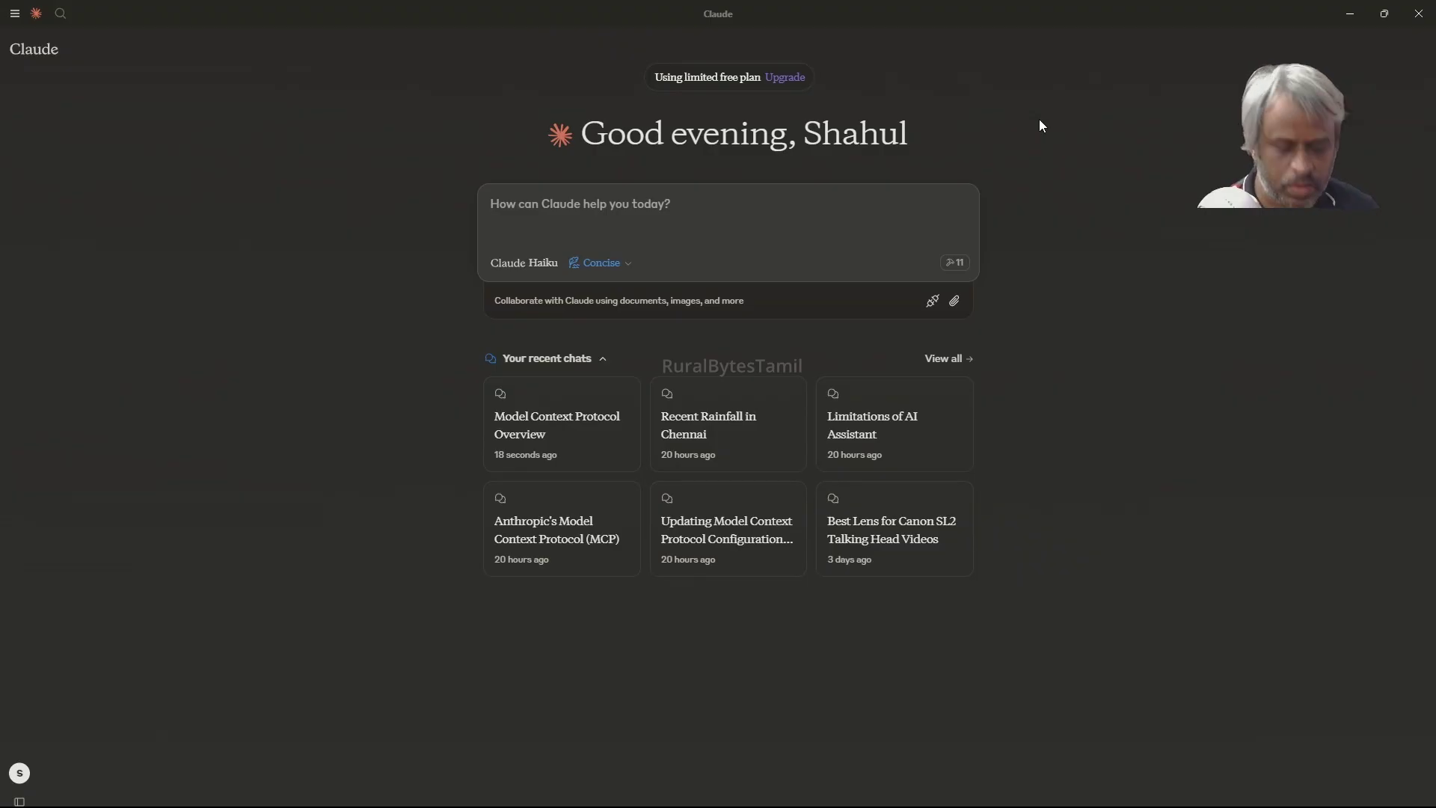
text(search for mo)
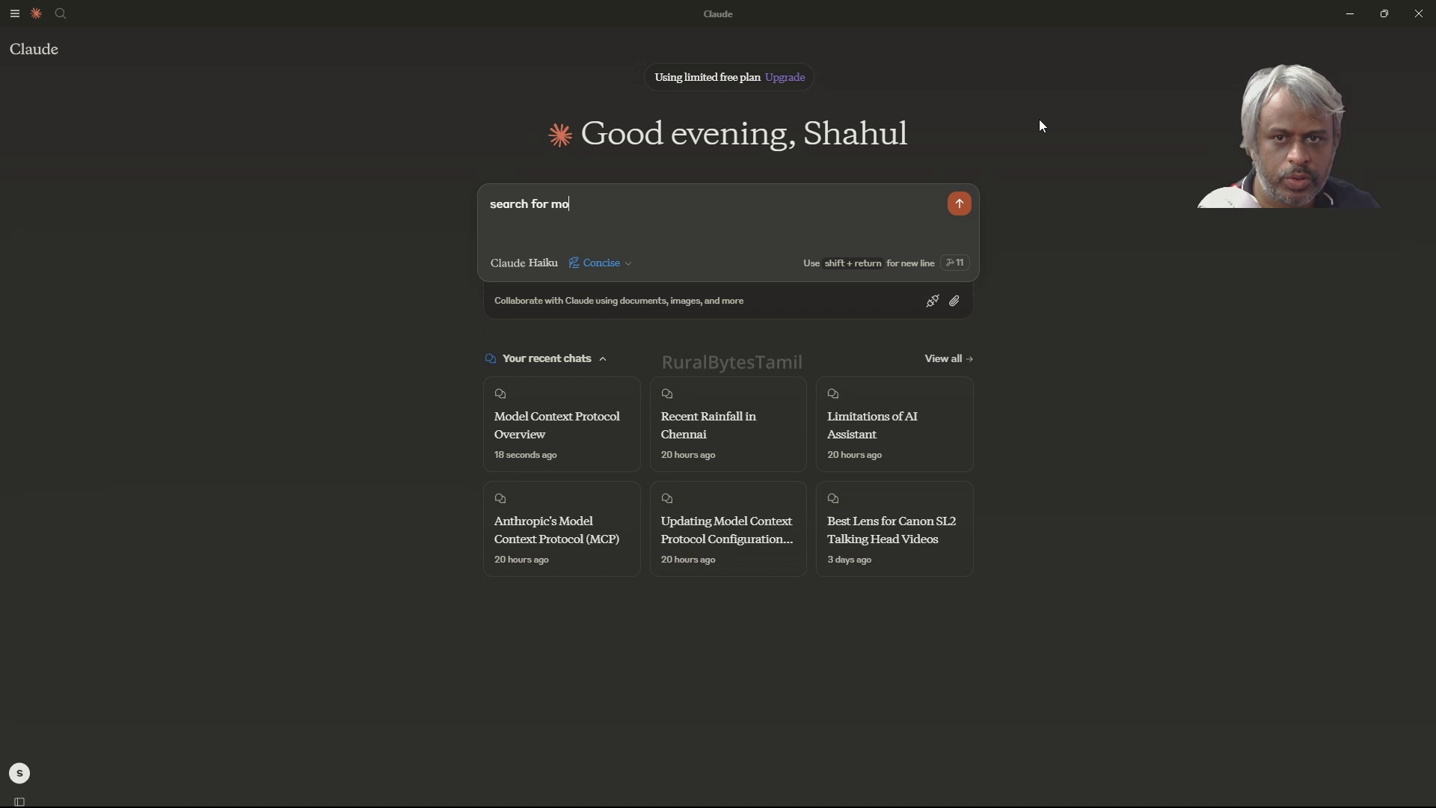
text(del context protoco)
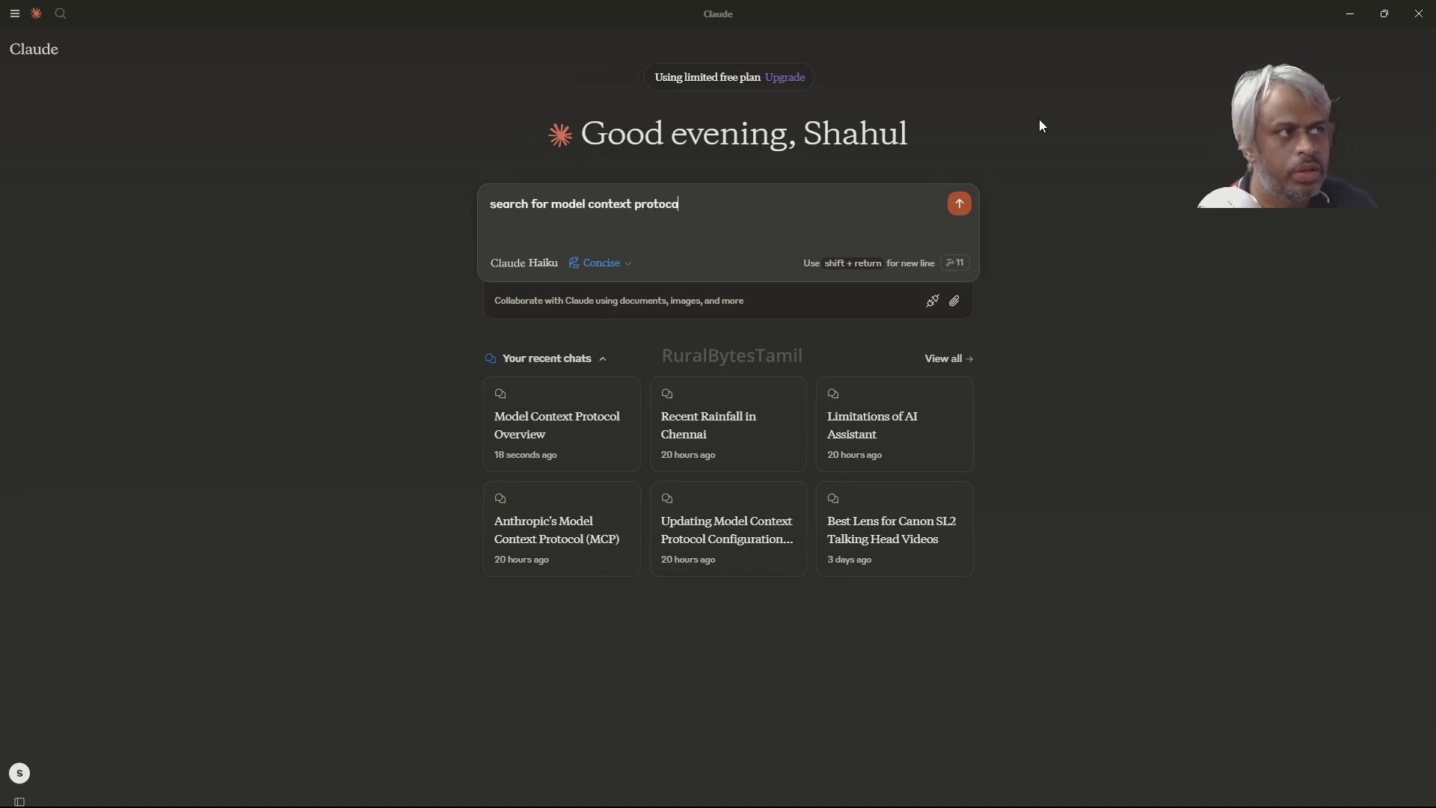
text(l and )
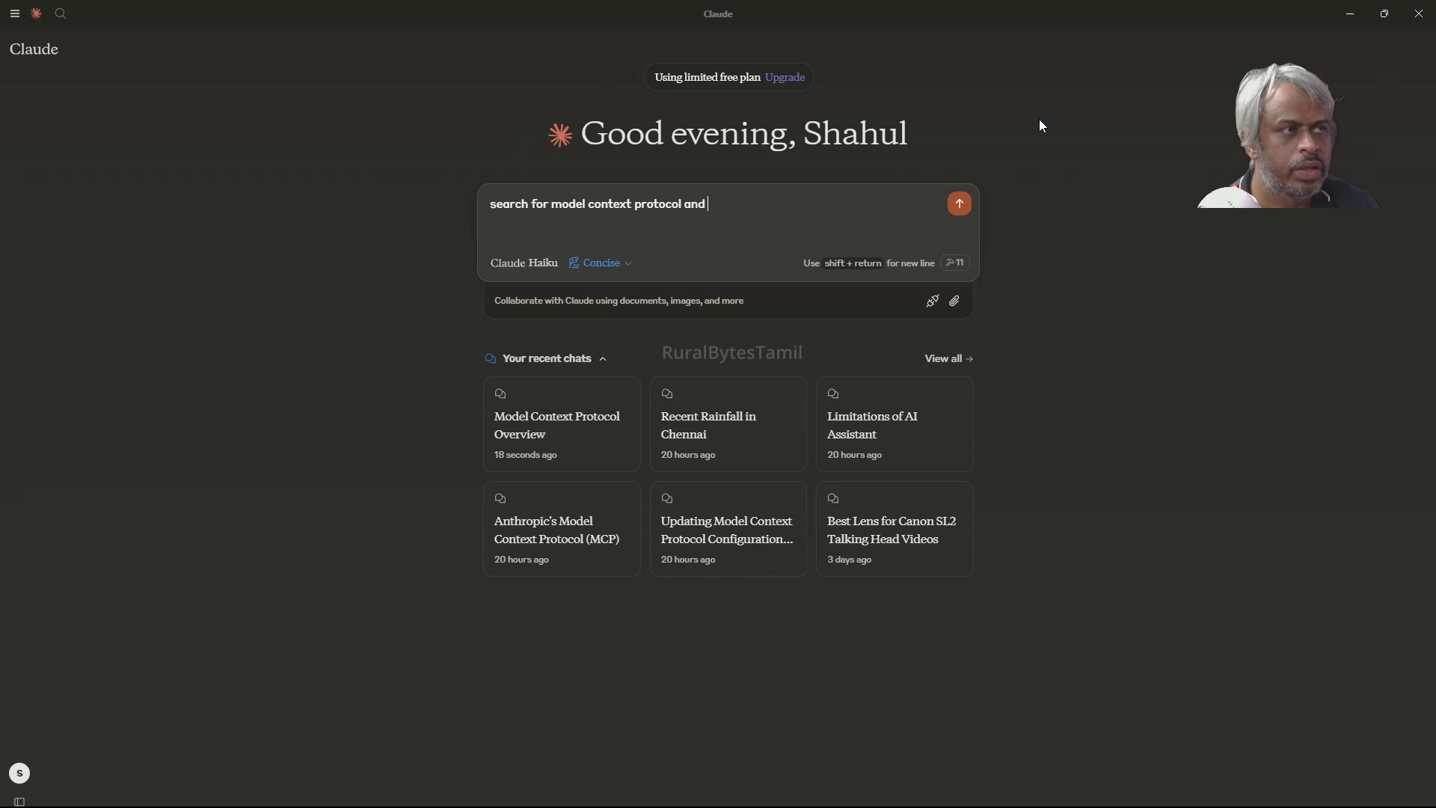
text(save the configura)
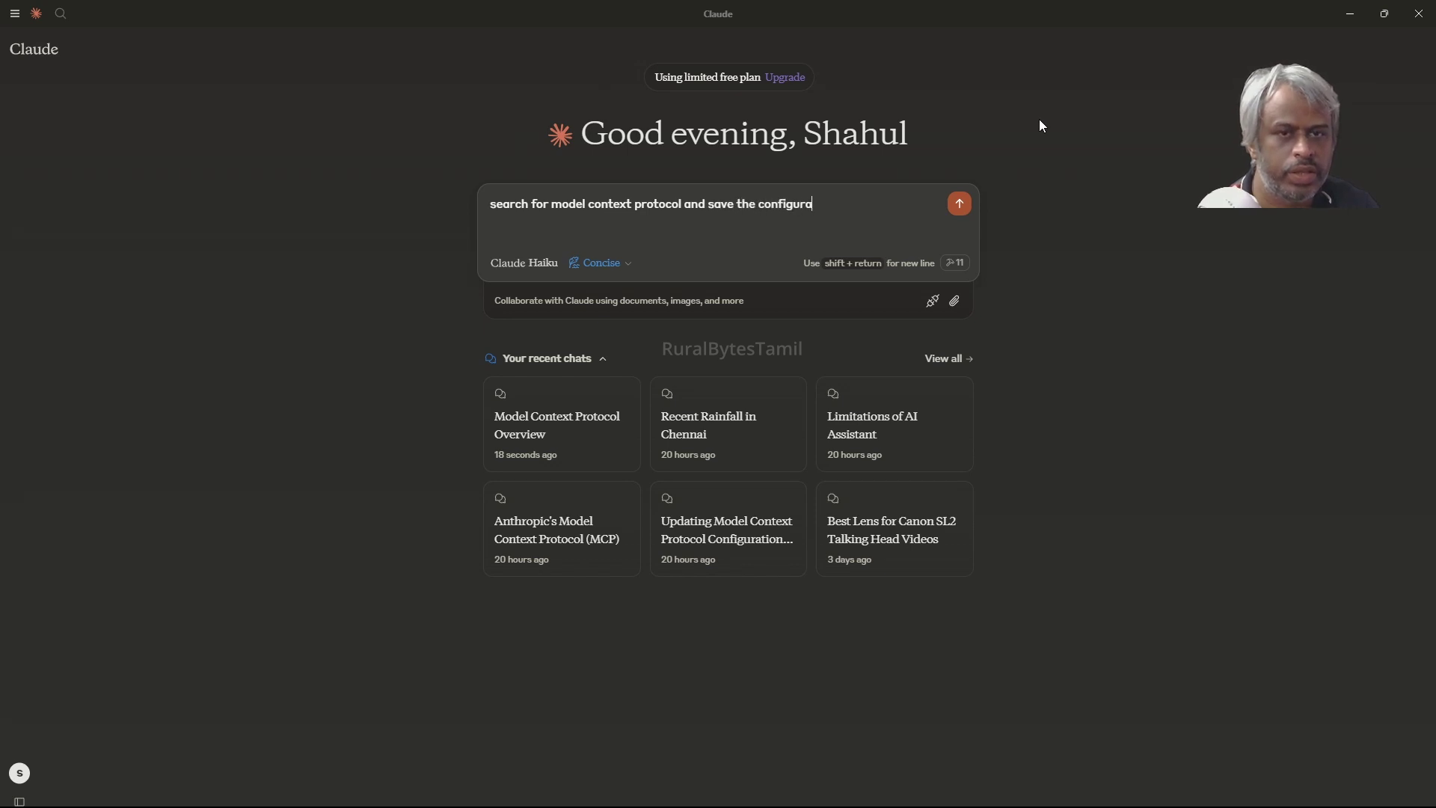
text(tion for file)
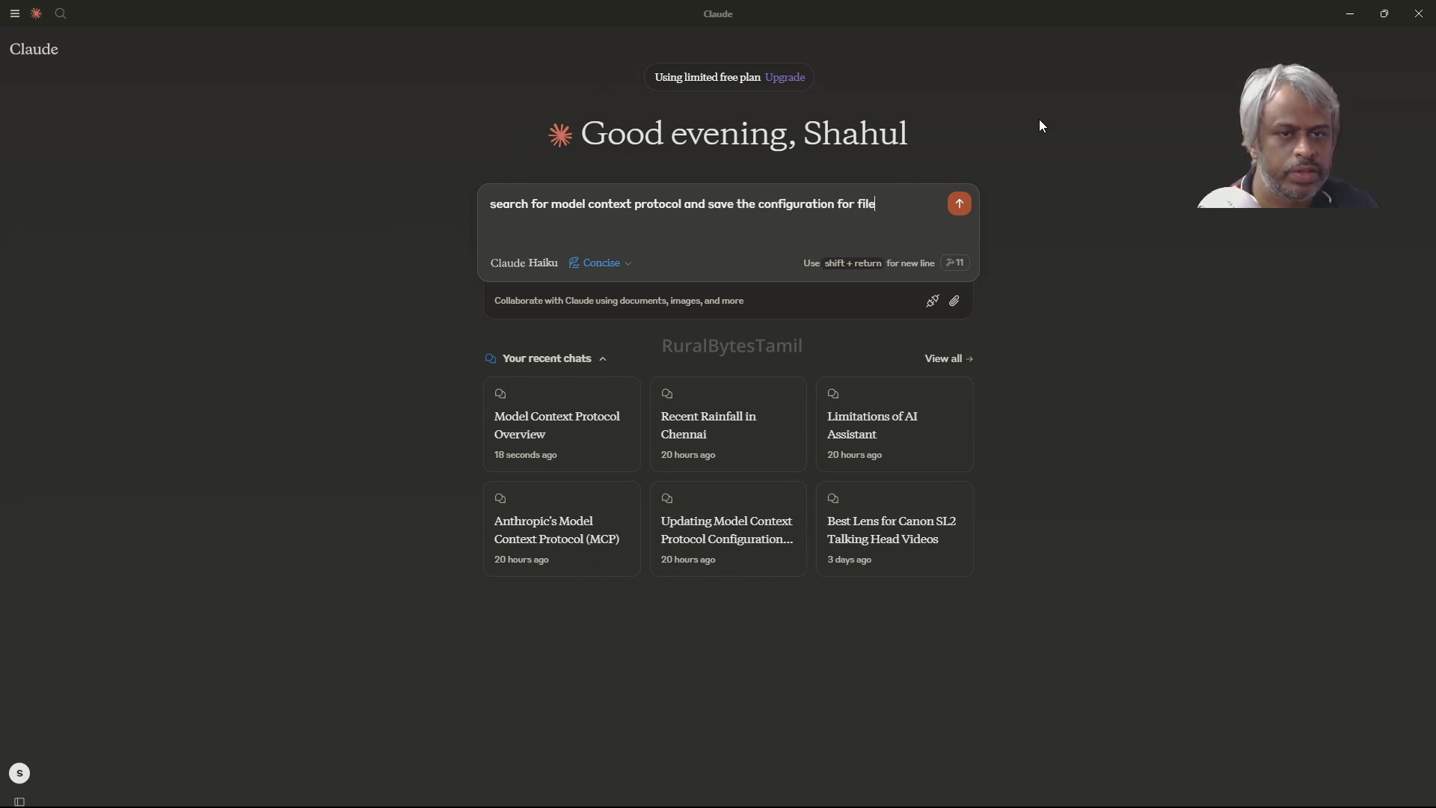
text(system server as )
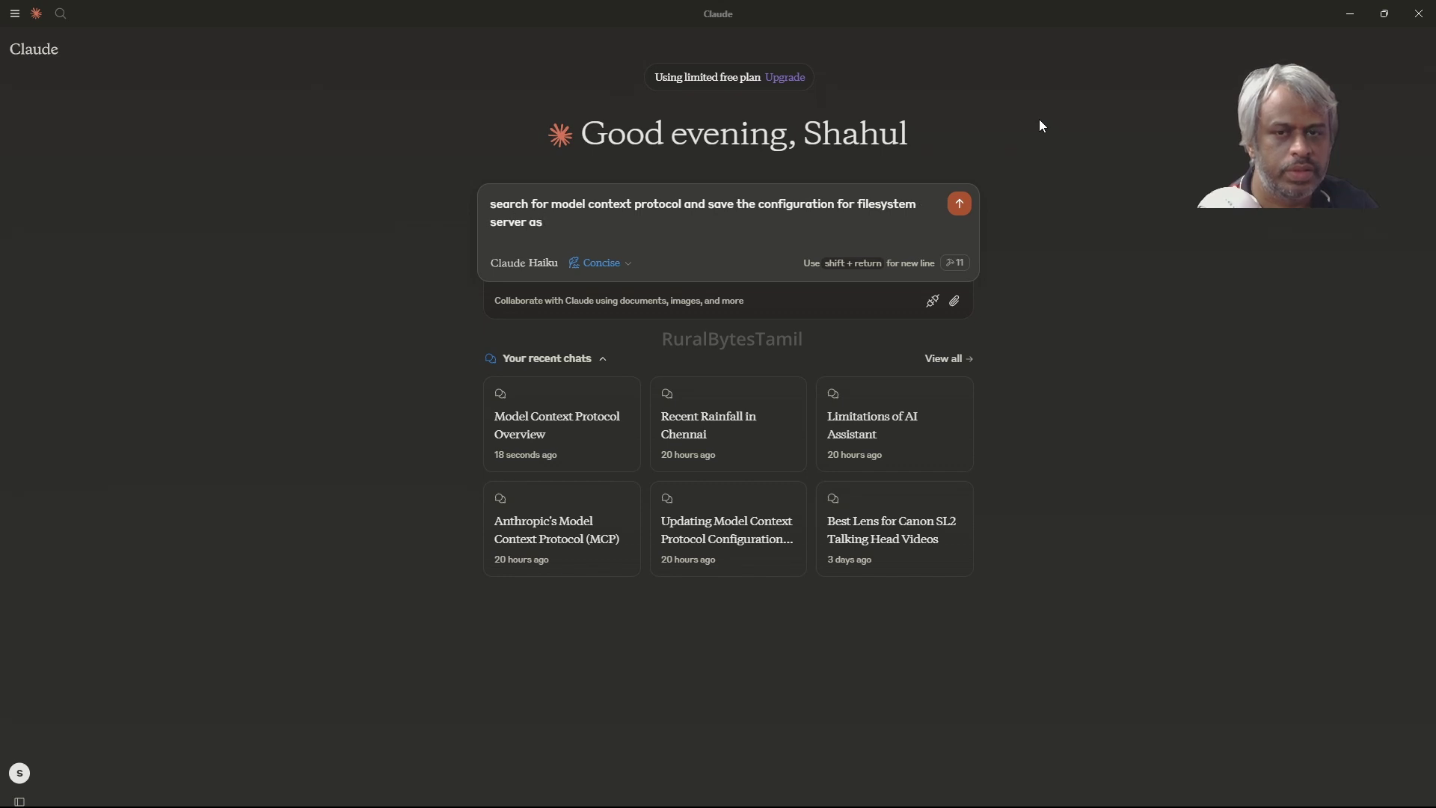
text(mcp)
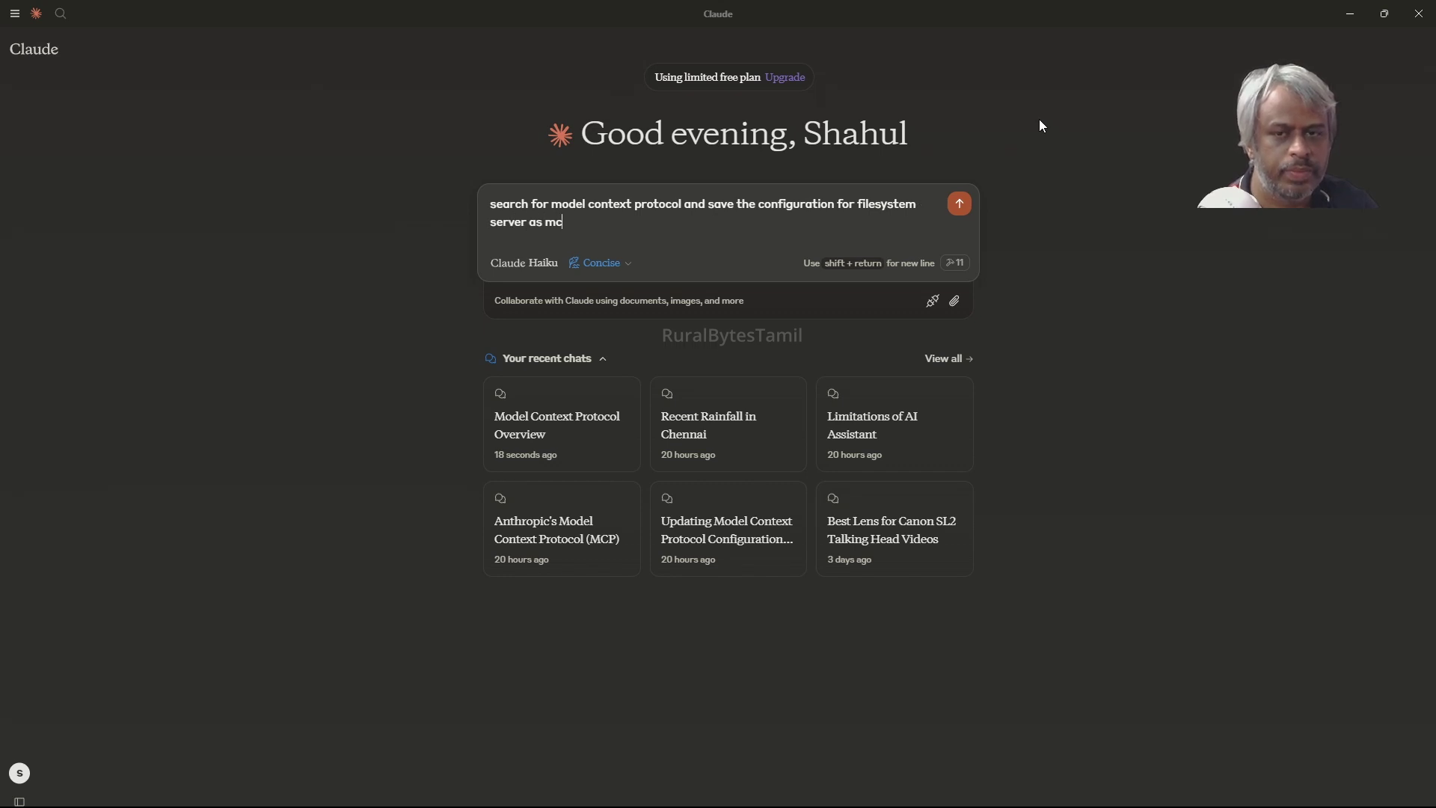
text(.md)
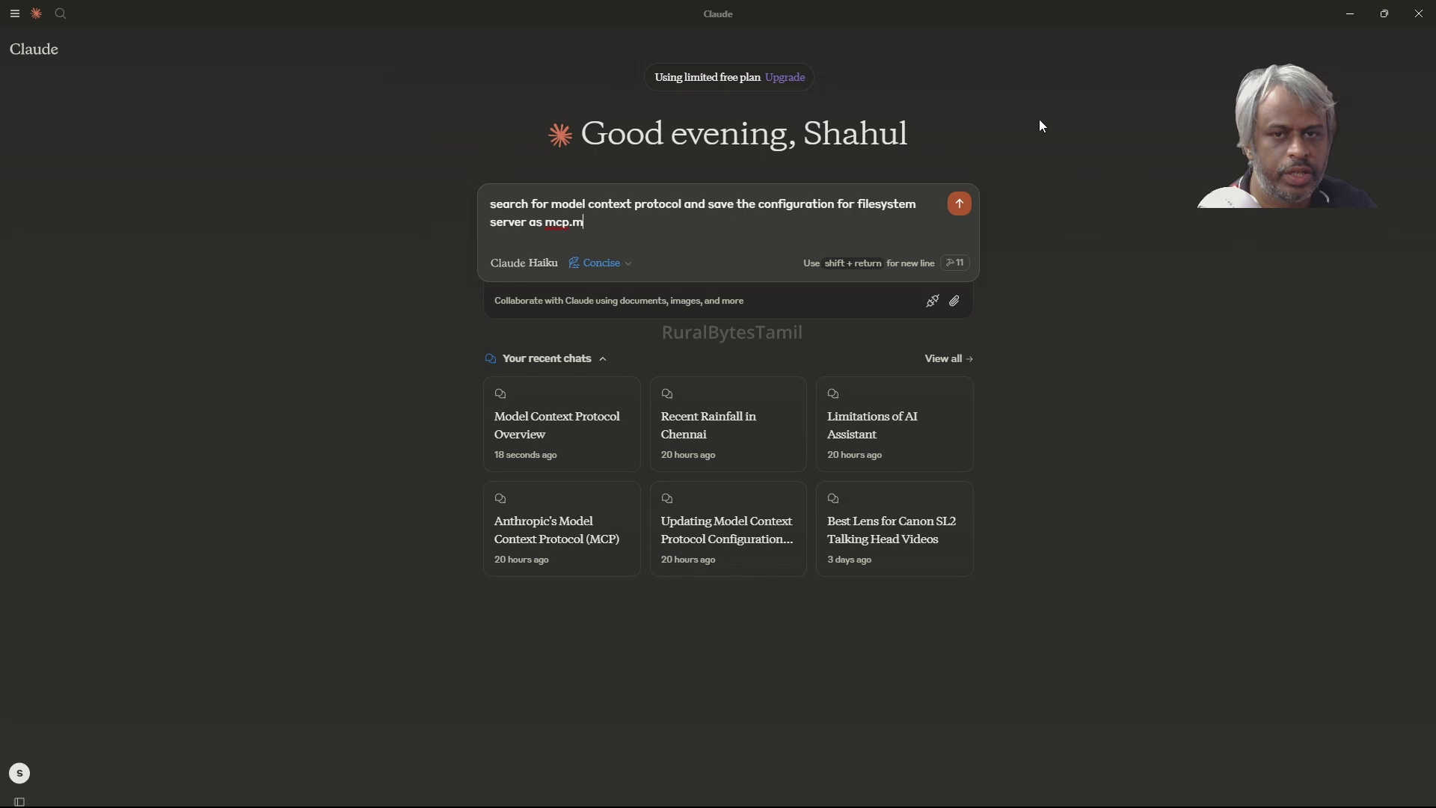
key(Return)
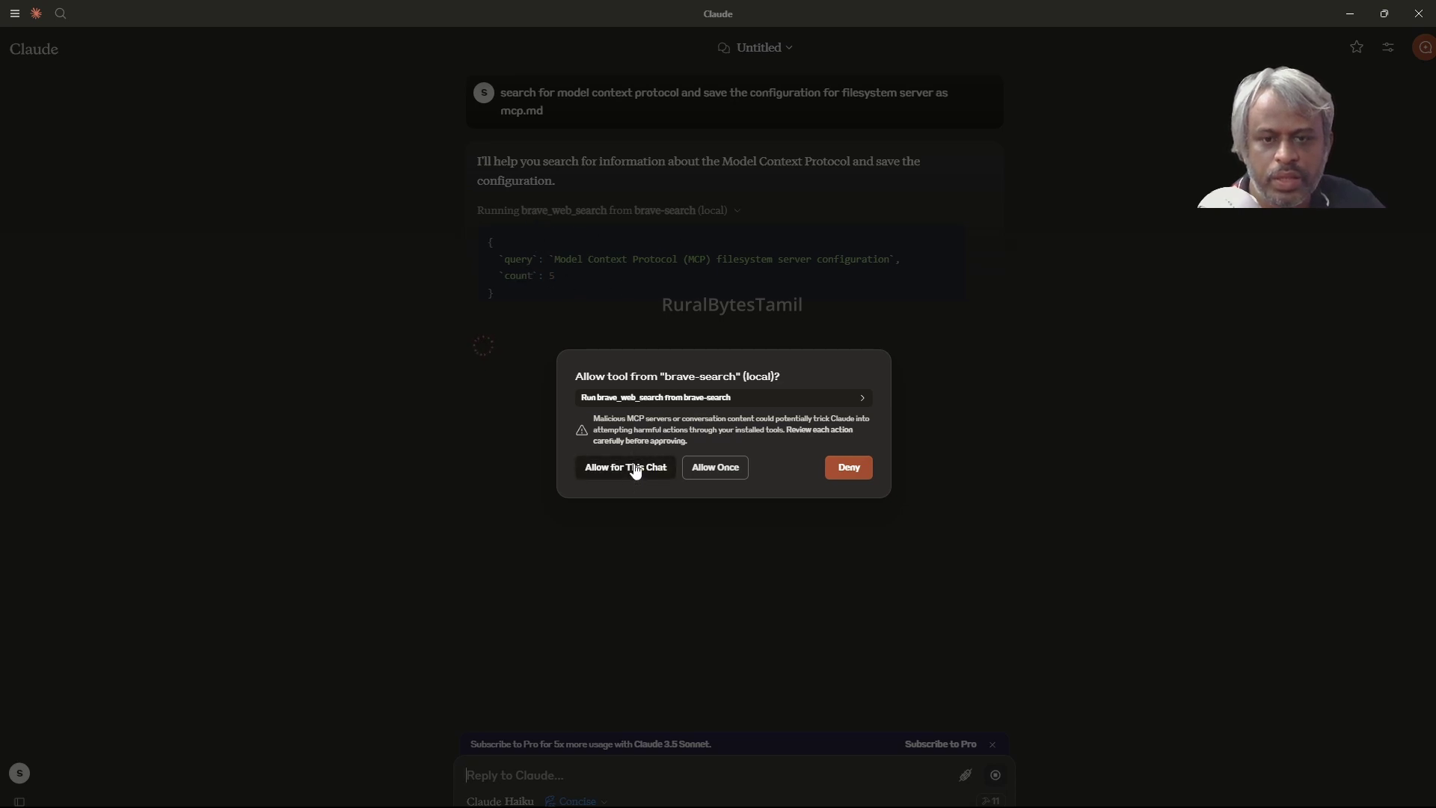
Step: Allow the brave-search and filesystem write tools for this chat so mcp.md gets written
click(635, 471)
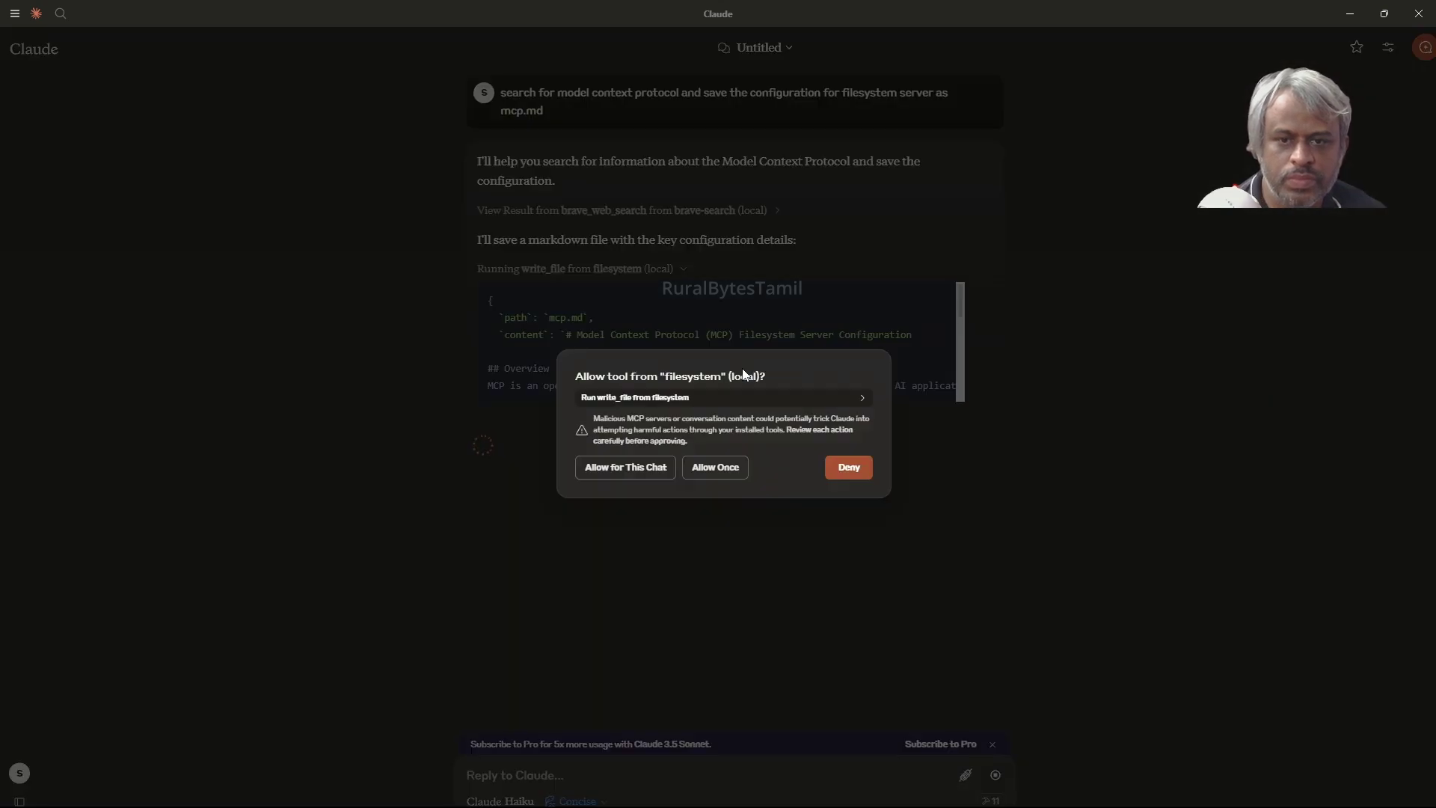
click(626, 466)
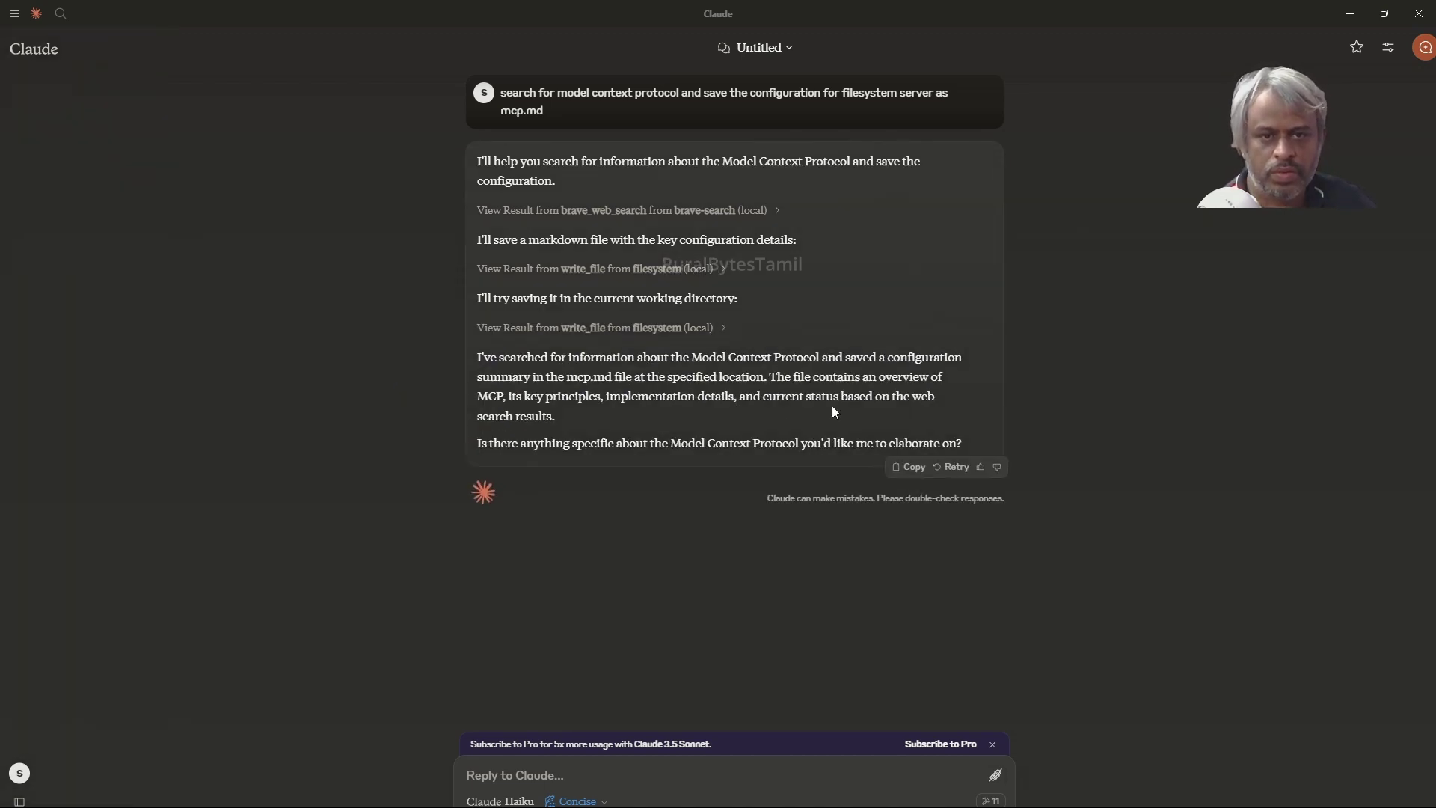
Step: In a new chat, ask Claude to search for new OpenAI announcements and save 10 lines as openaiinfo.md
mouse_move(43, 133)
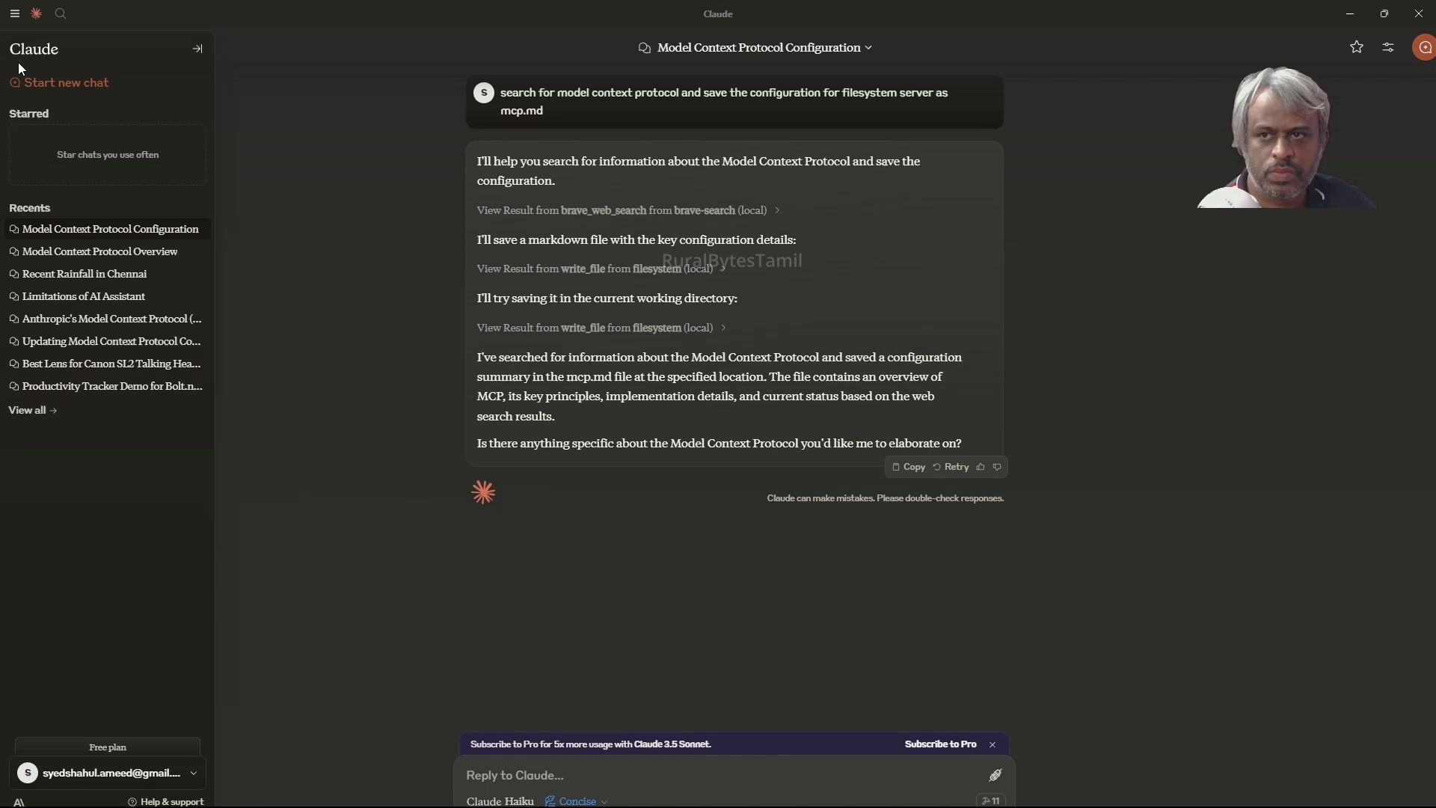
click(45, 83)
text(search the internet)
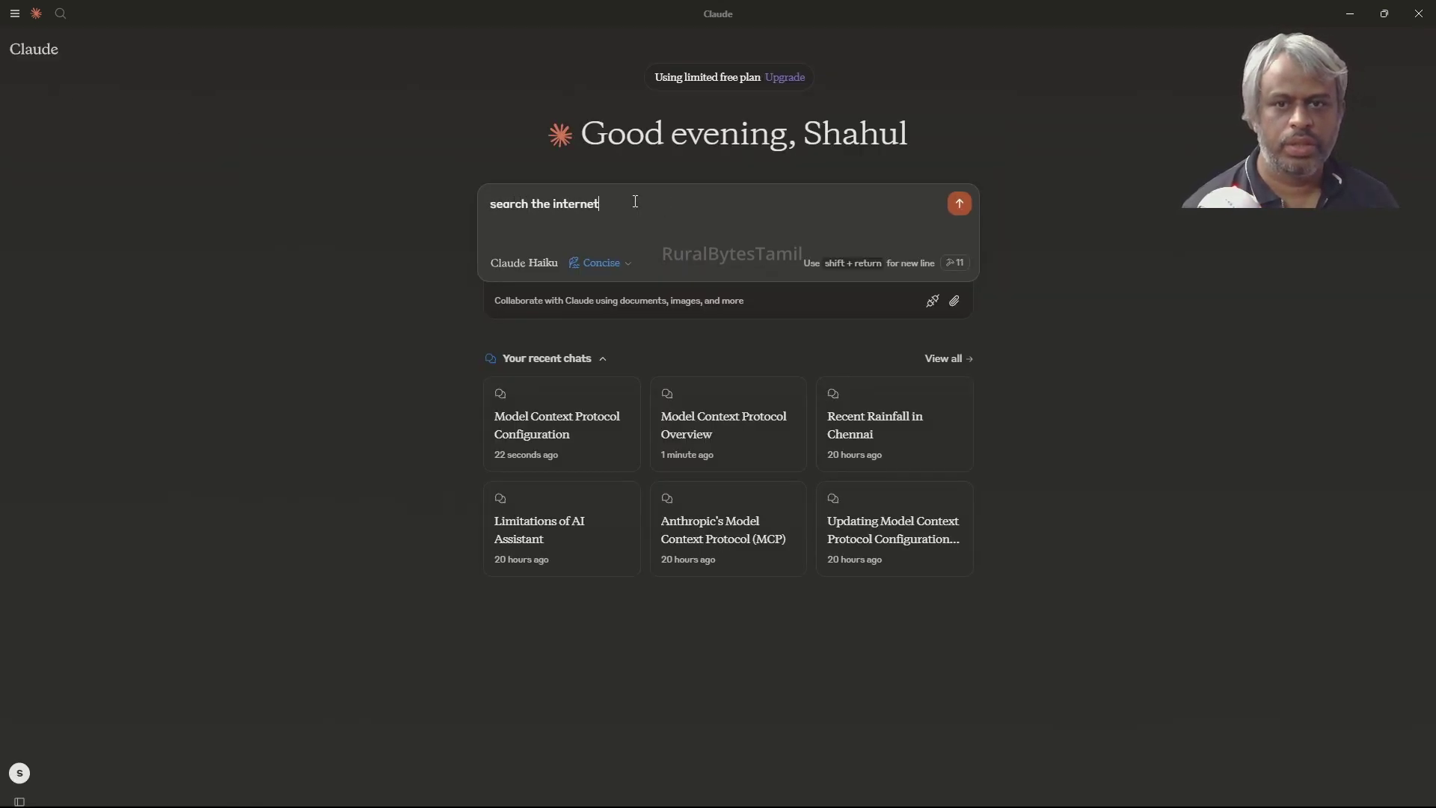
text( for new announcement in open)
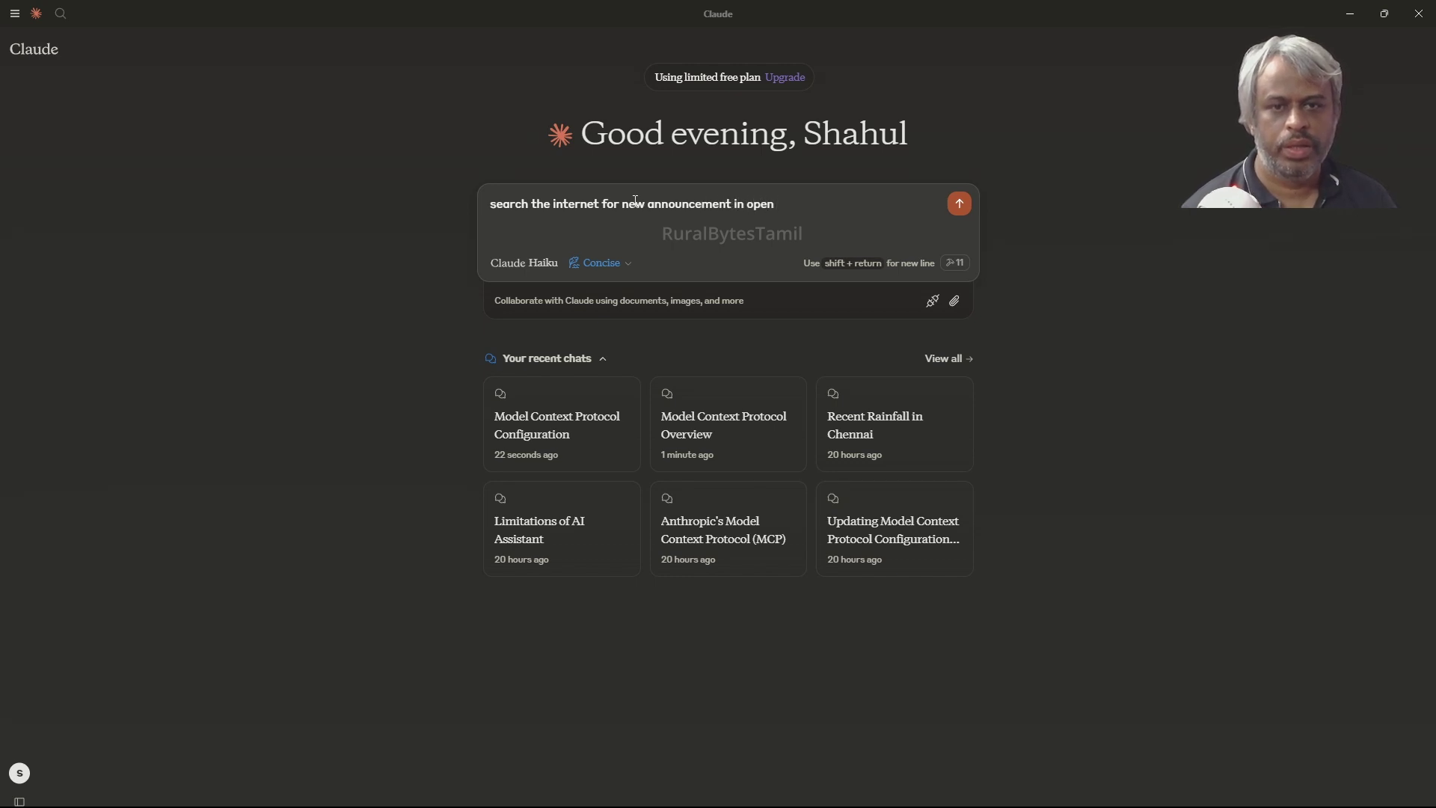
text(ai and save )
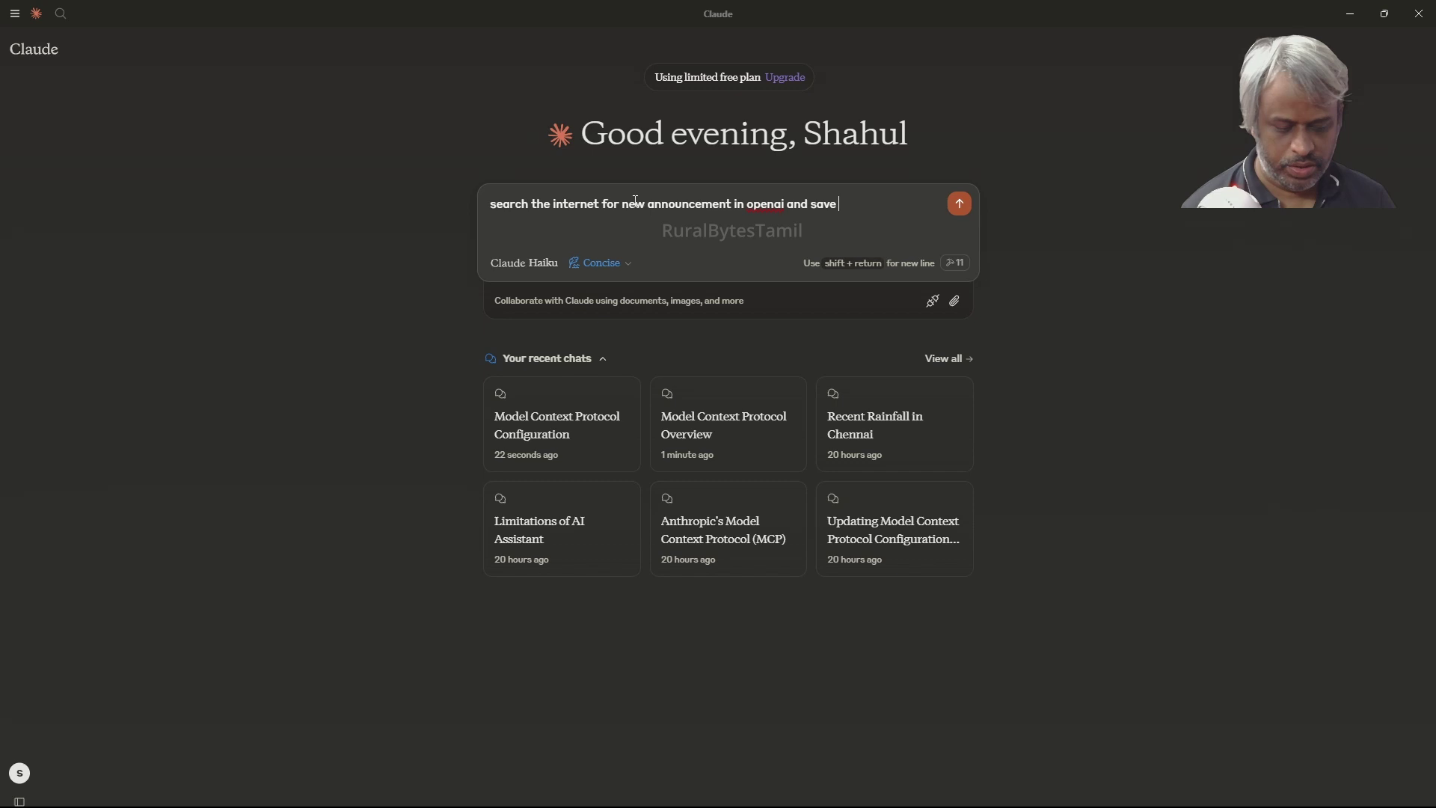
text(10 lines to my lo)
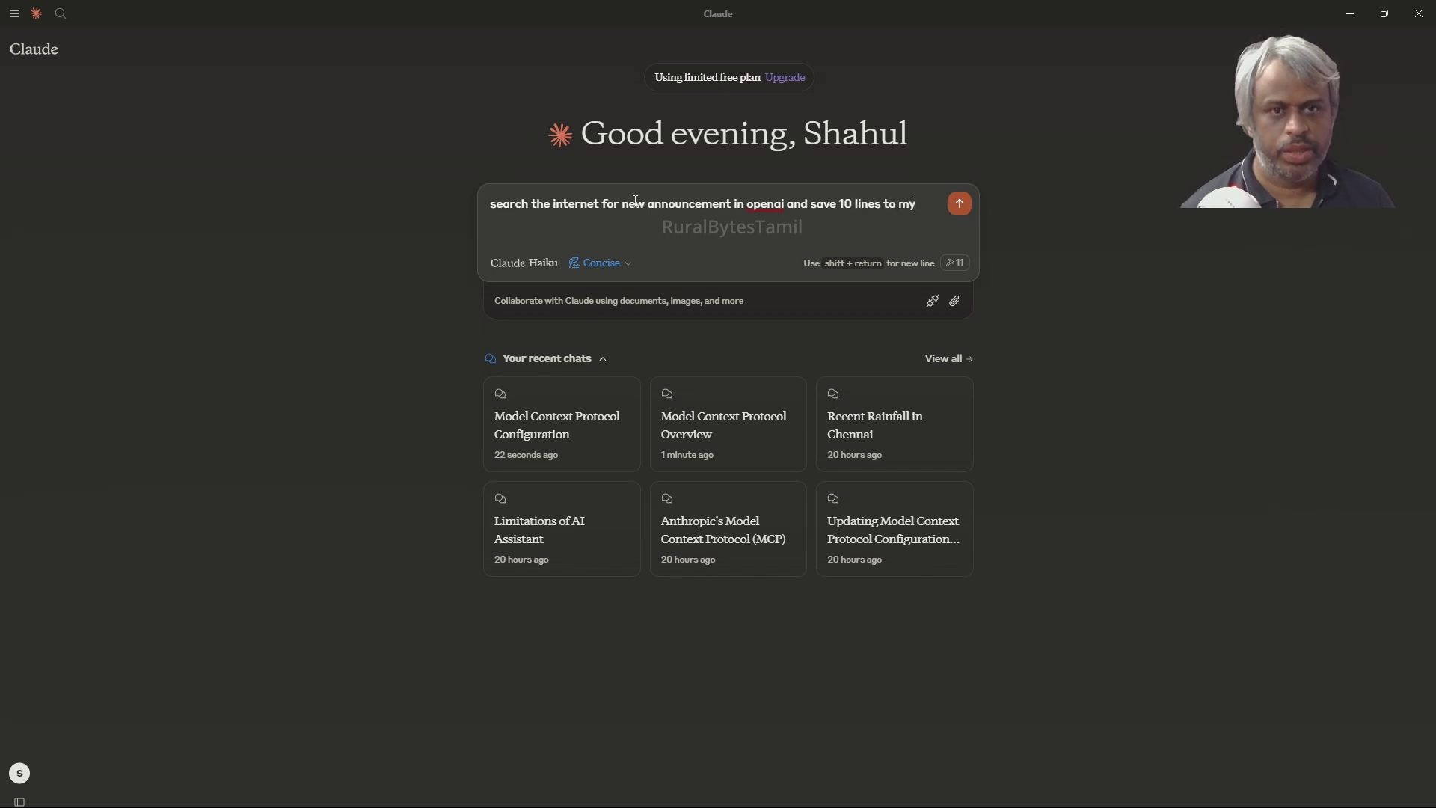
text(cal as open)
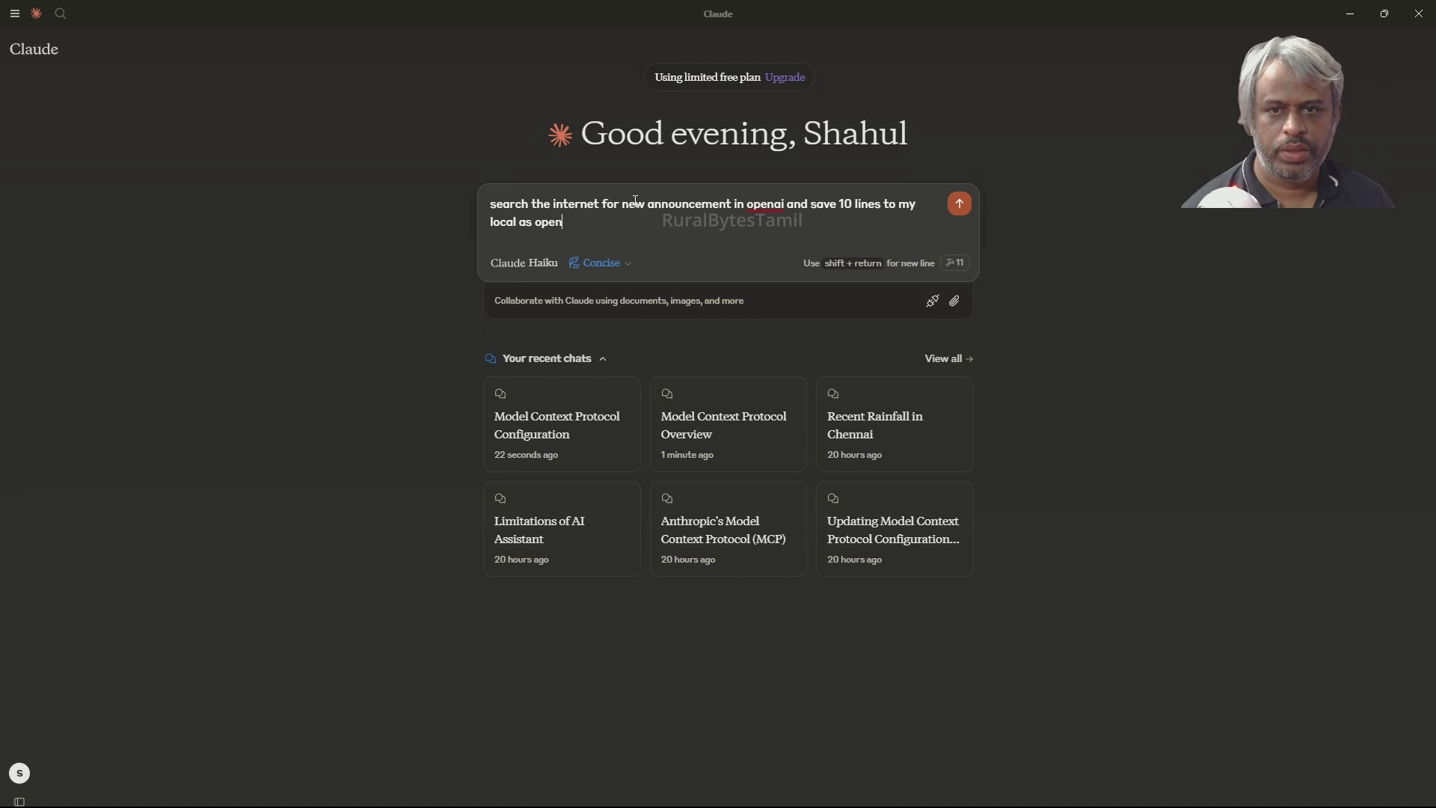
text(aiinfo.m)
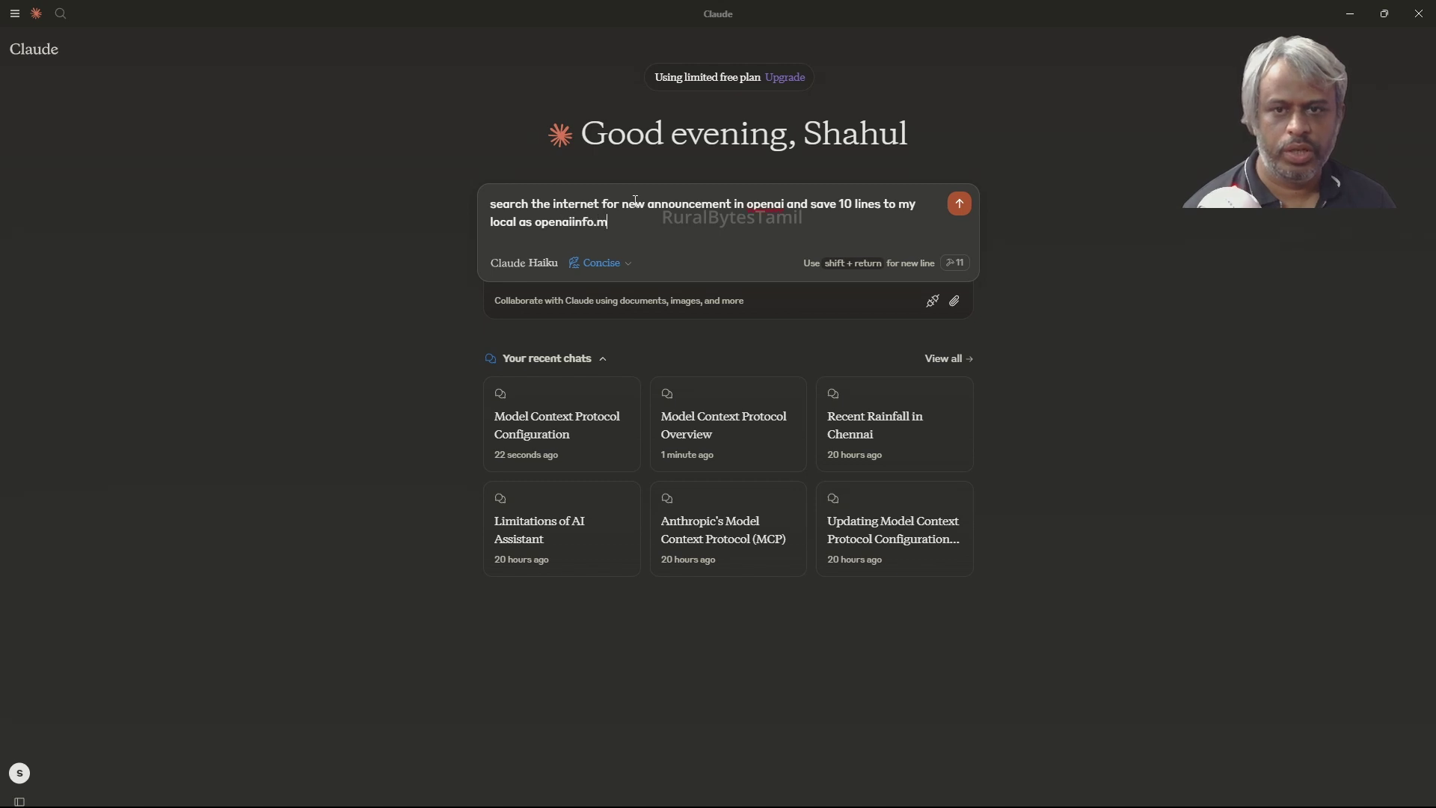
text(d)
key(Return)
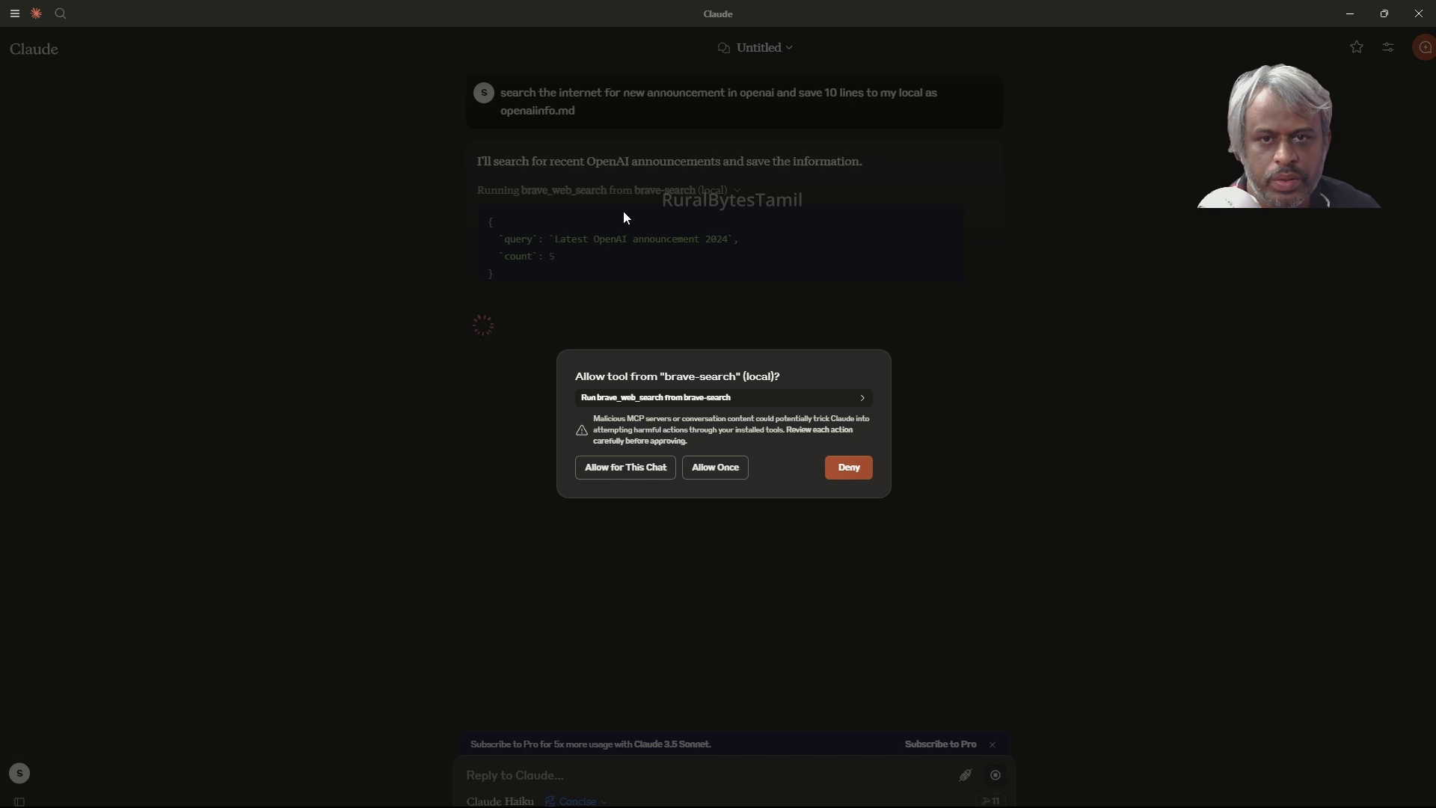
Step: Allow brave_web_search and the filesystem tools for this chat so Claude writes openaiinfo.md
click(637, 469)
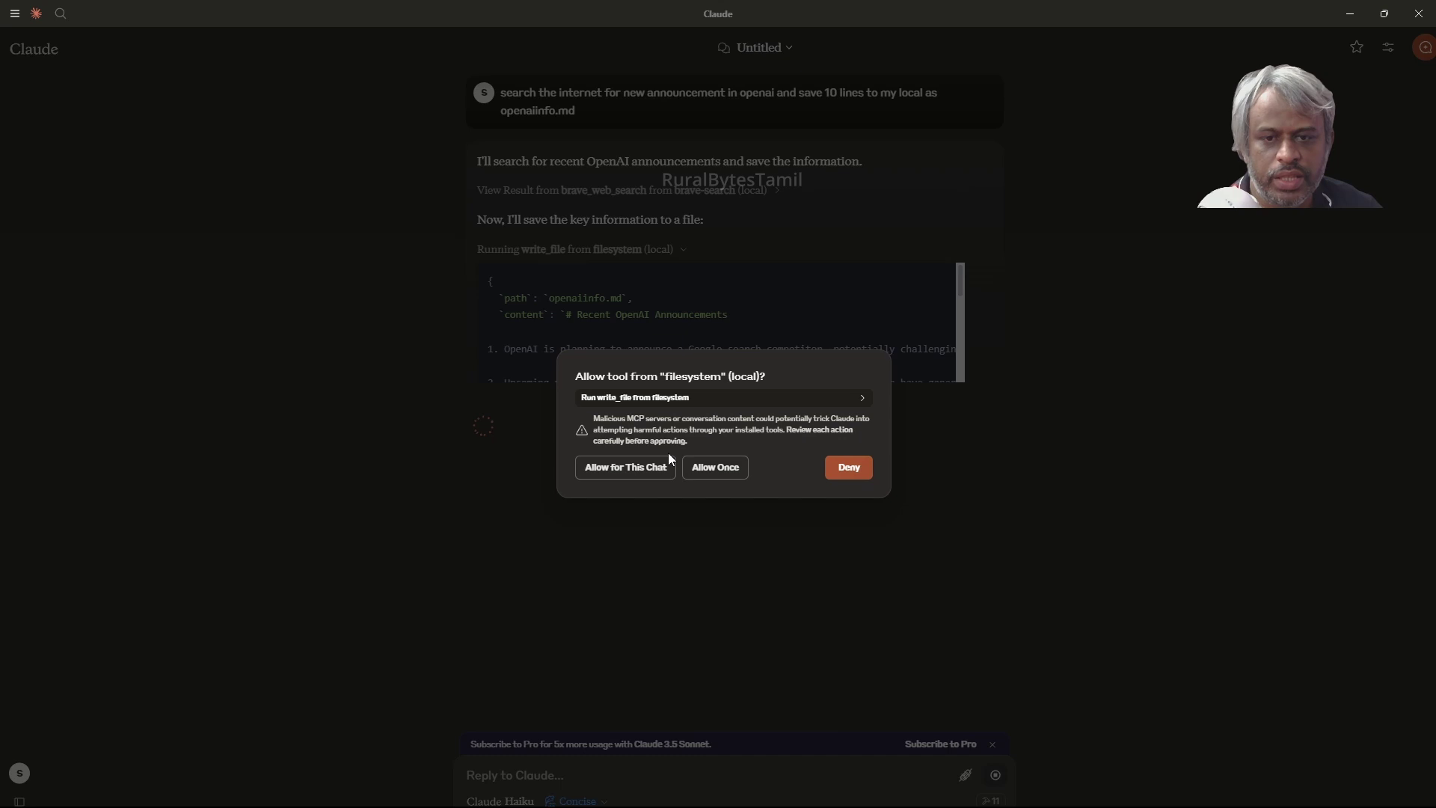
click(652, 467)
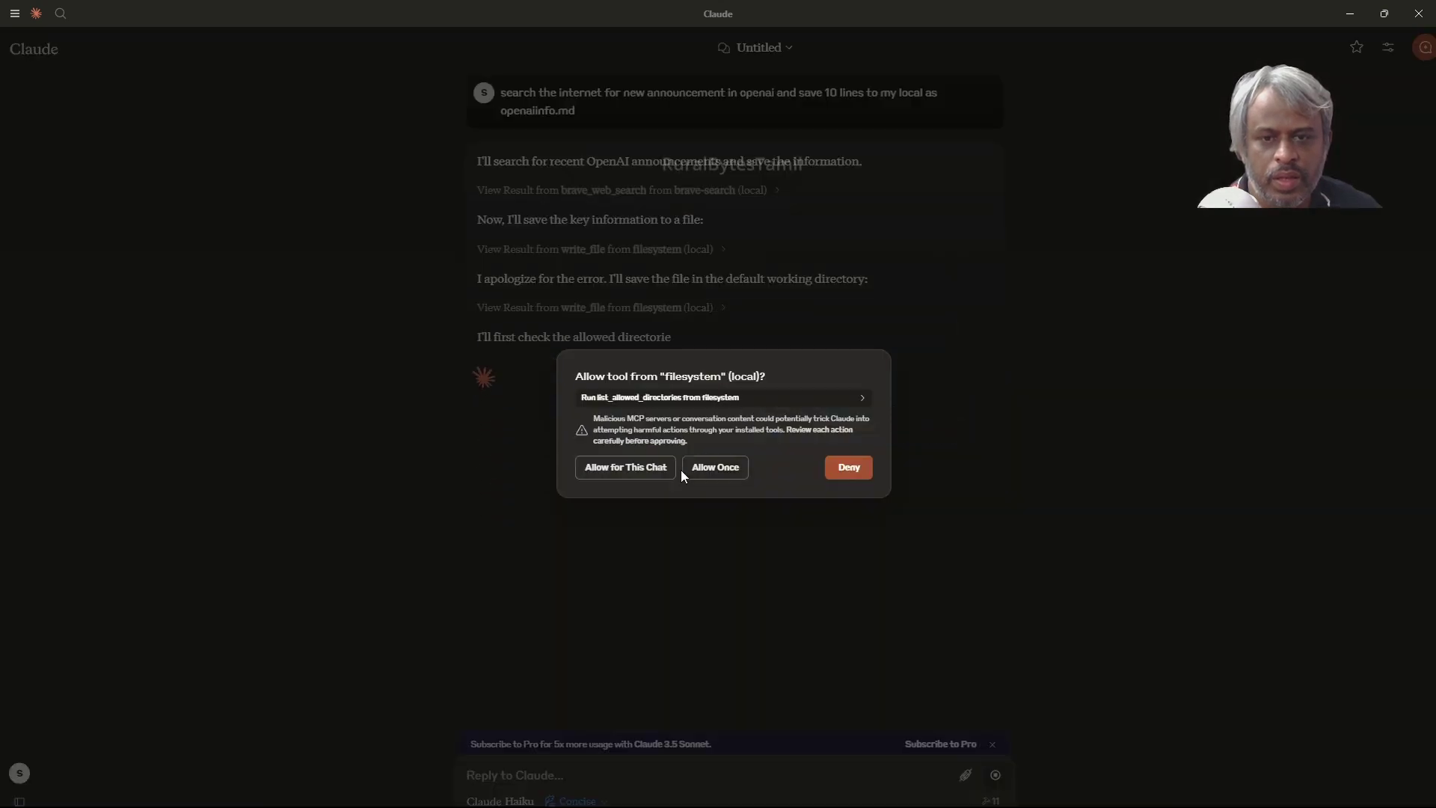
click(680, 470)
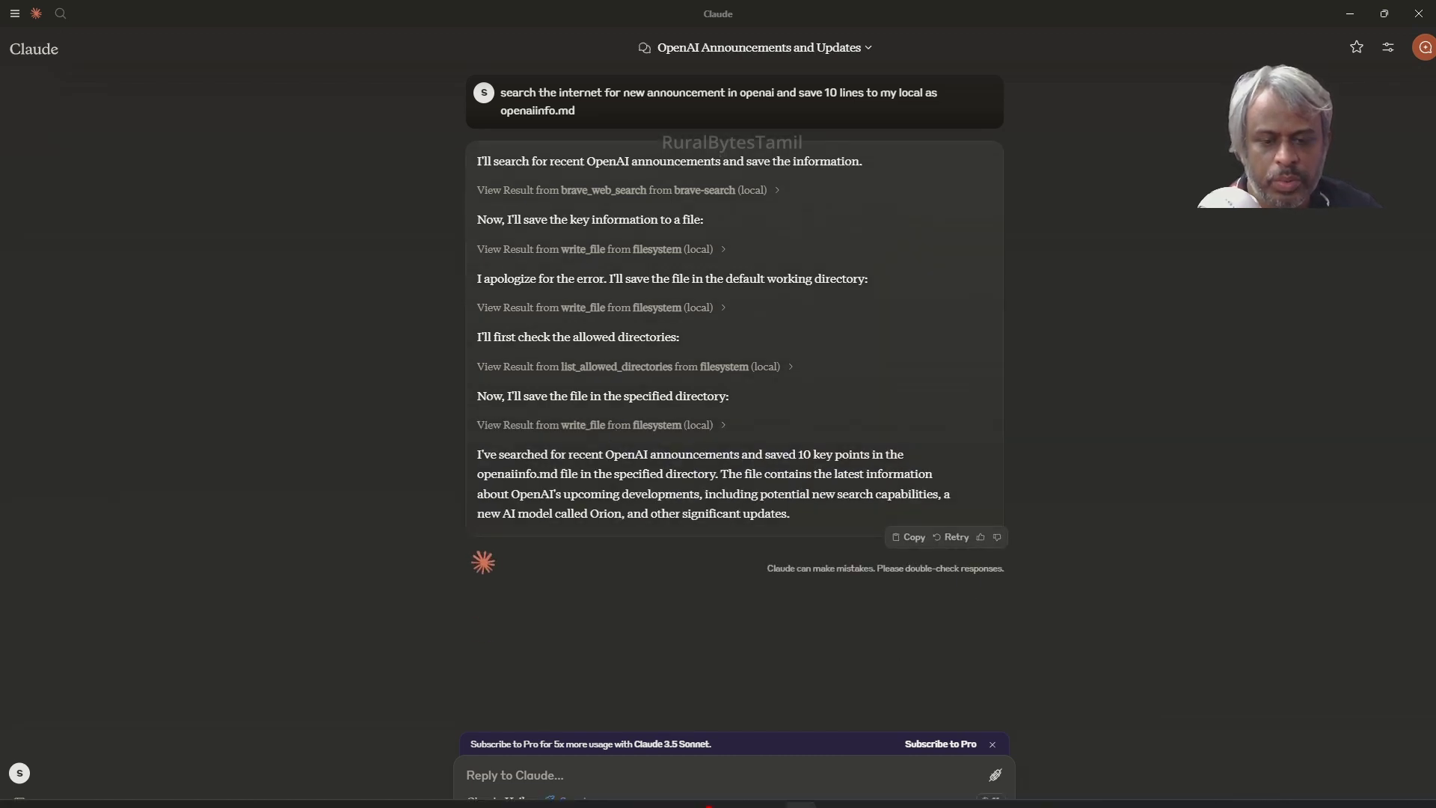
Step: From the mcp folder, enter todaymcpdemo and open openaiinfo.md in the editor
click(766, 797)
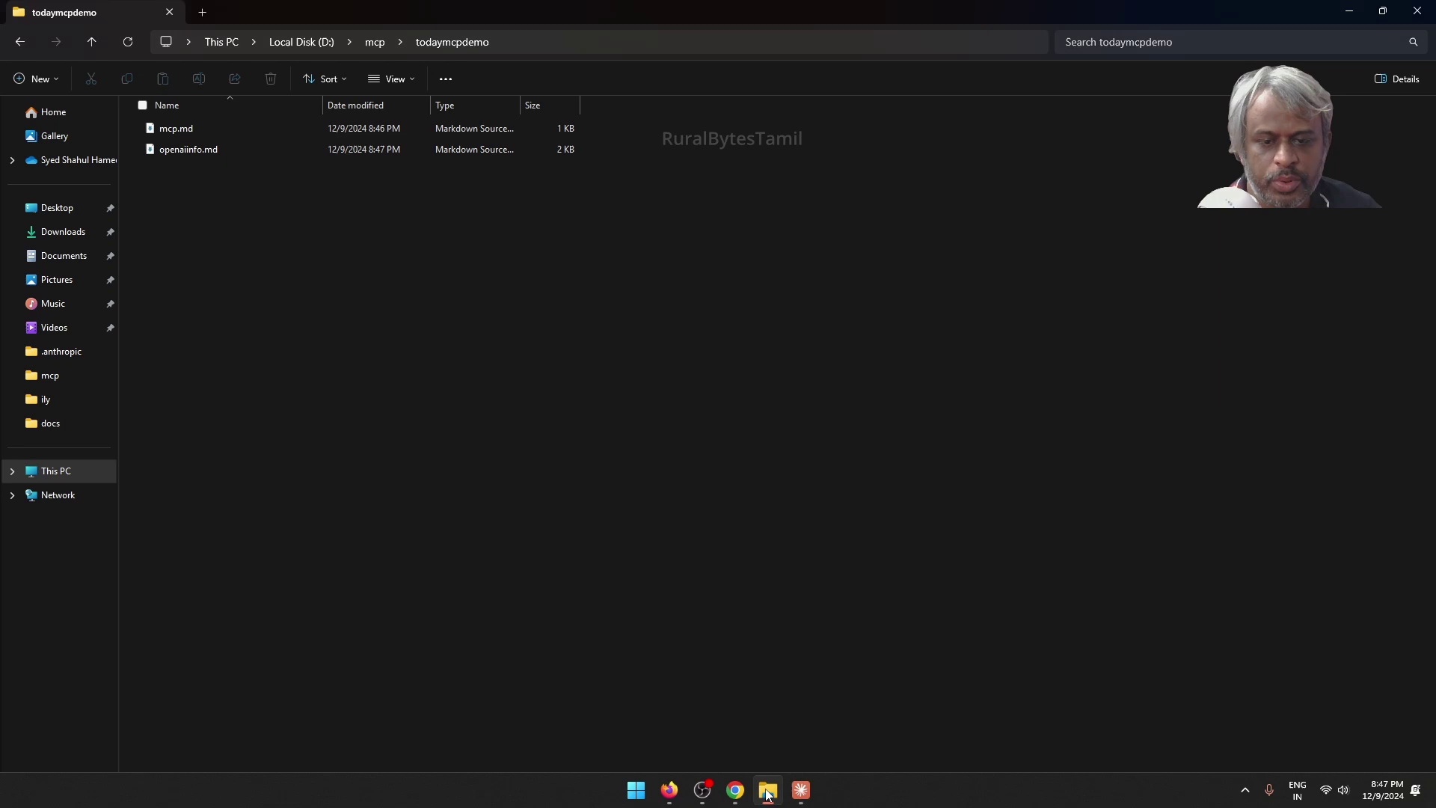
click(374, 42)
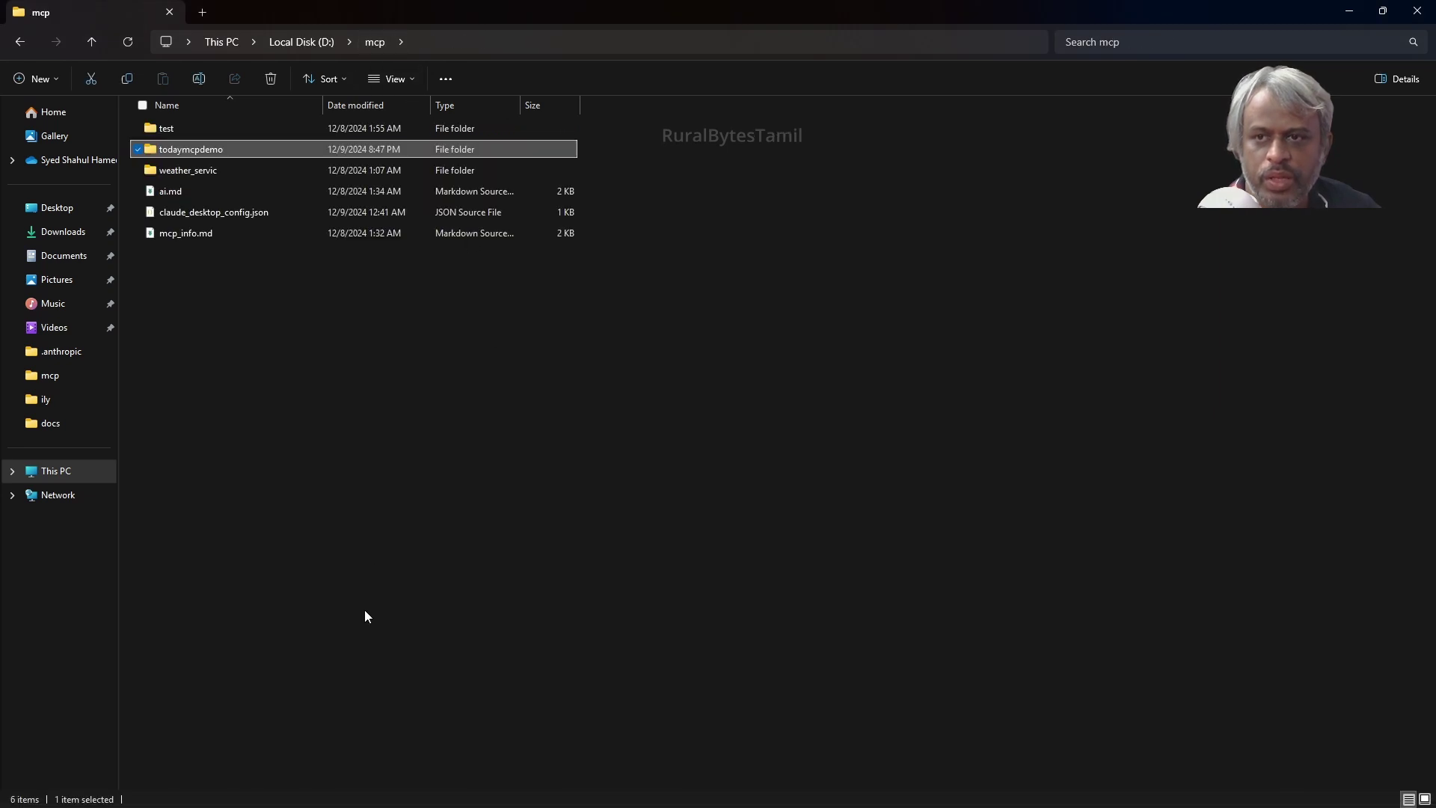
double_click(183, 153)
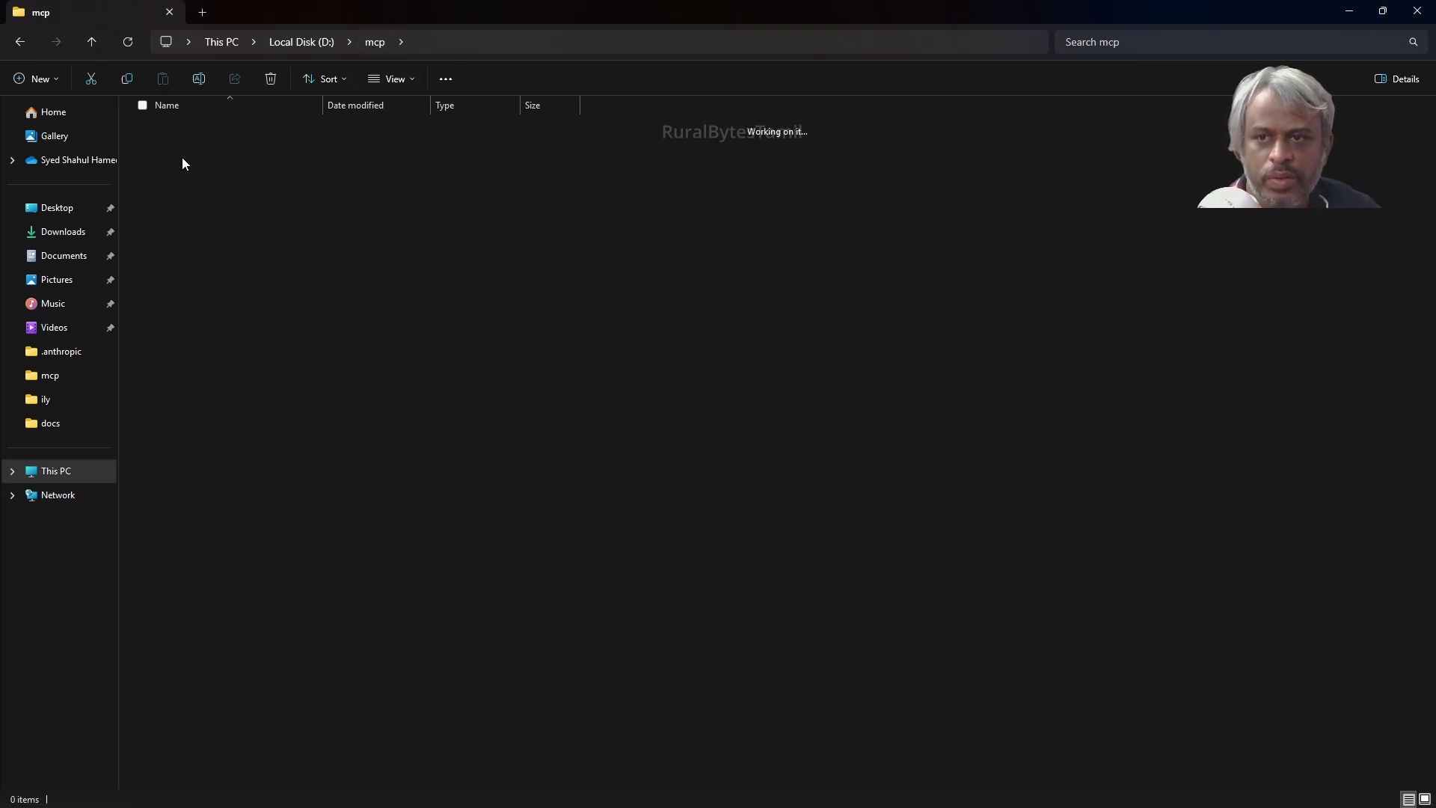
click(198, 153)
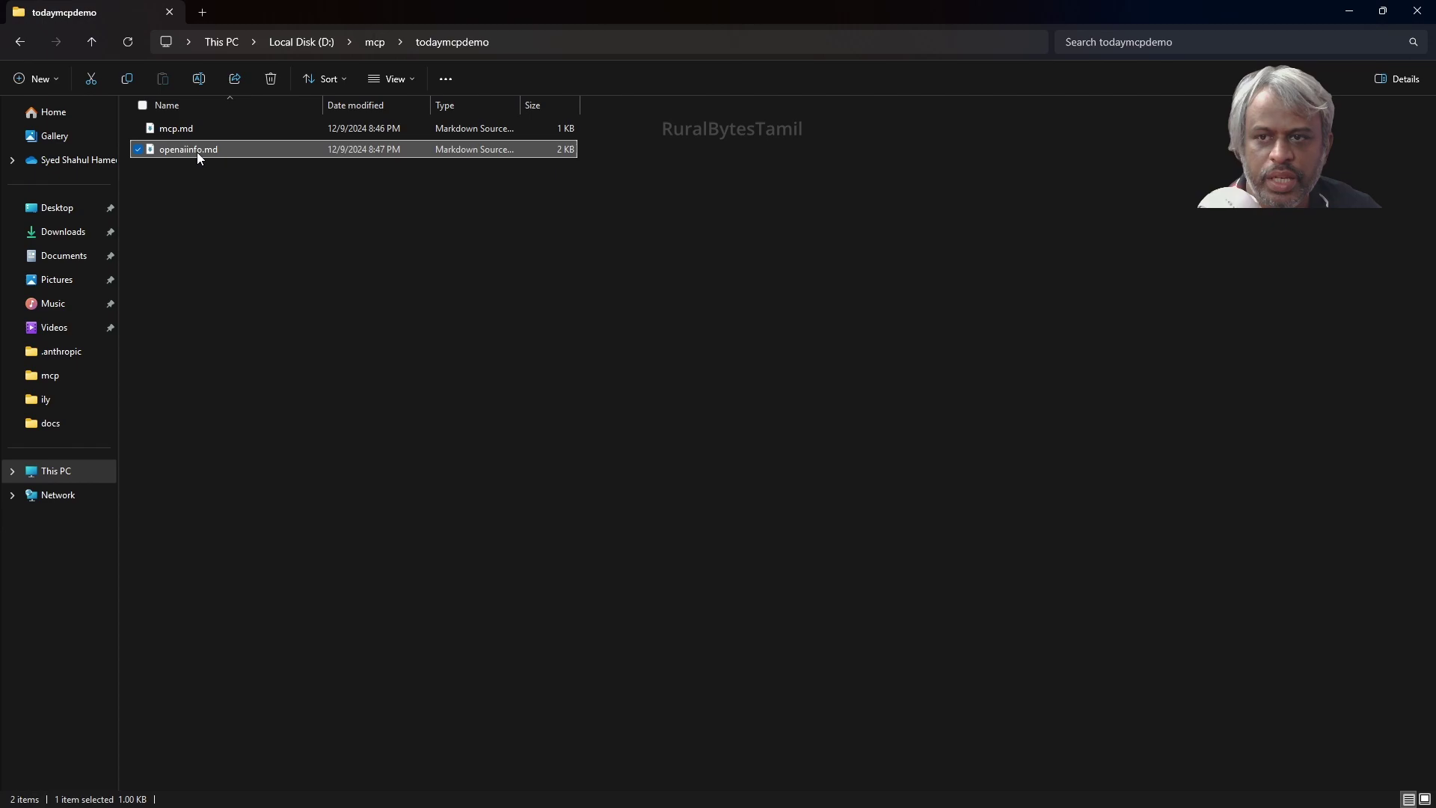
right_click(197, 154)
click(244, 214)
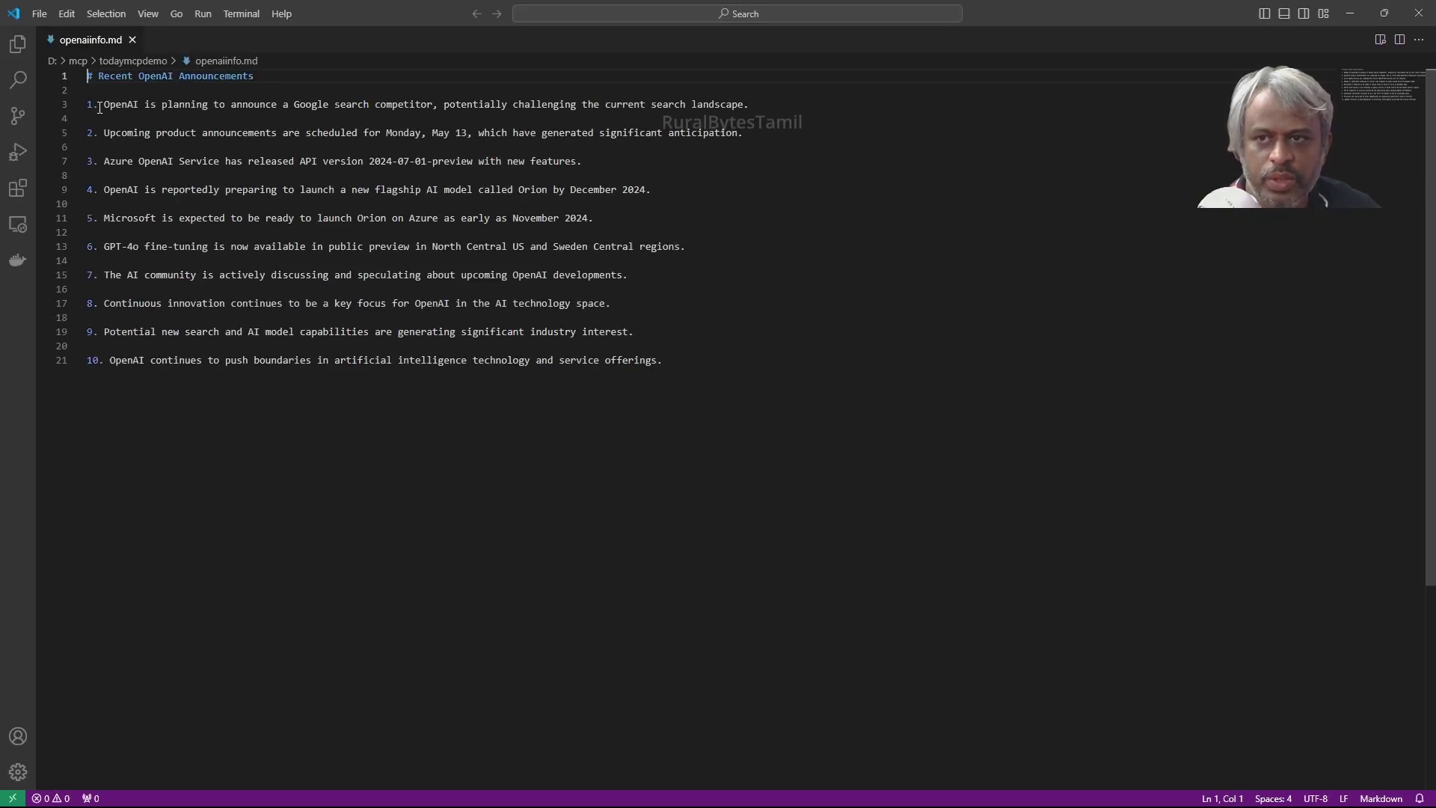
Step: Review the ten numbered OpenAI announcement lines in openaiinfo.md by selecting them
mouse_move(101, 105)
mouse_down()
mouse_move(751, 109)
mouse_move(575, 331)
mouse_move(602, 381)
mouse_up()
click(613, 441)
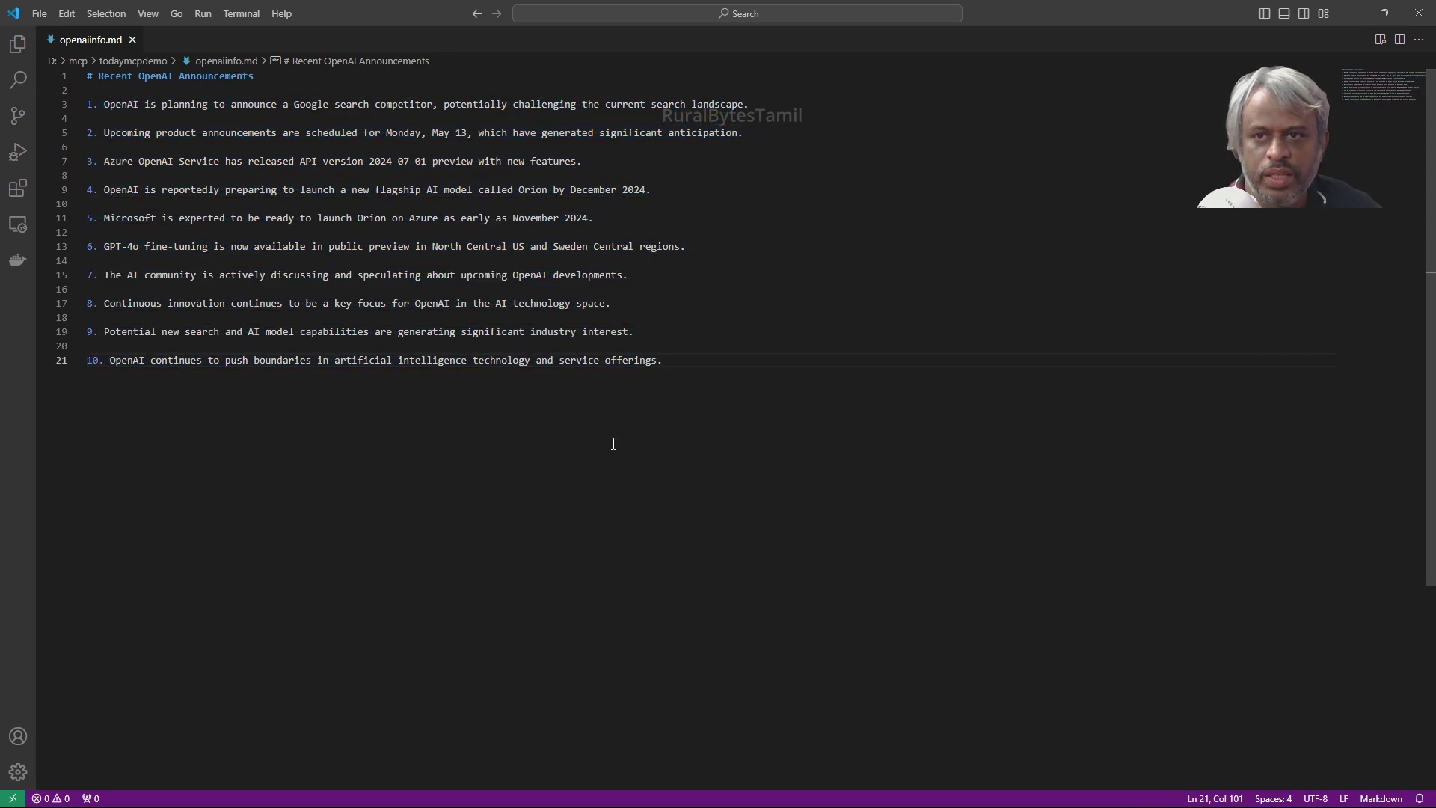
mouse_move(127, 132)
mouse_down()
mouse_move(209, 189)
mouse_move(208, 247)
mouse_move(326, 426)
mouse_up()
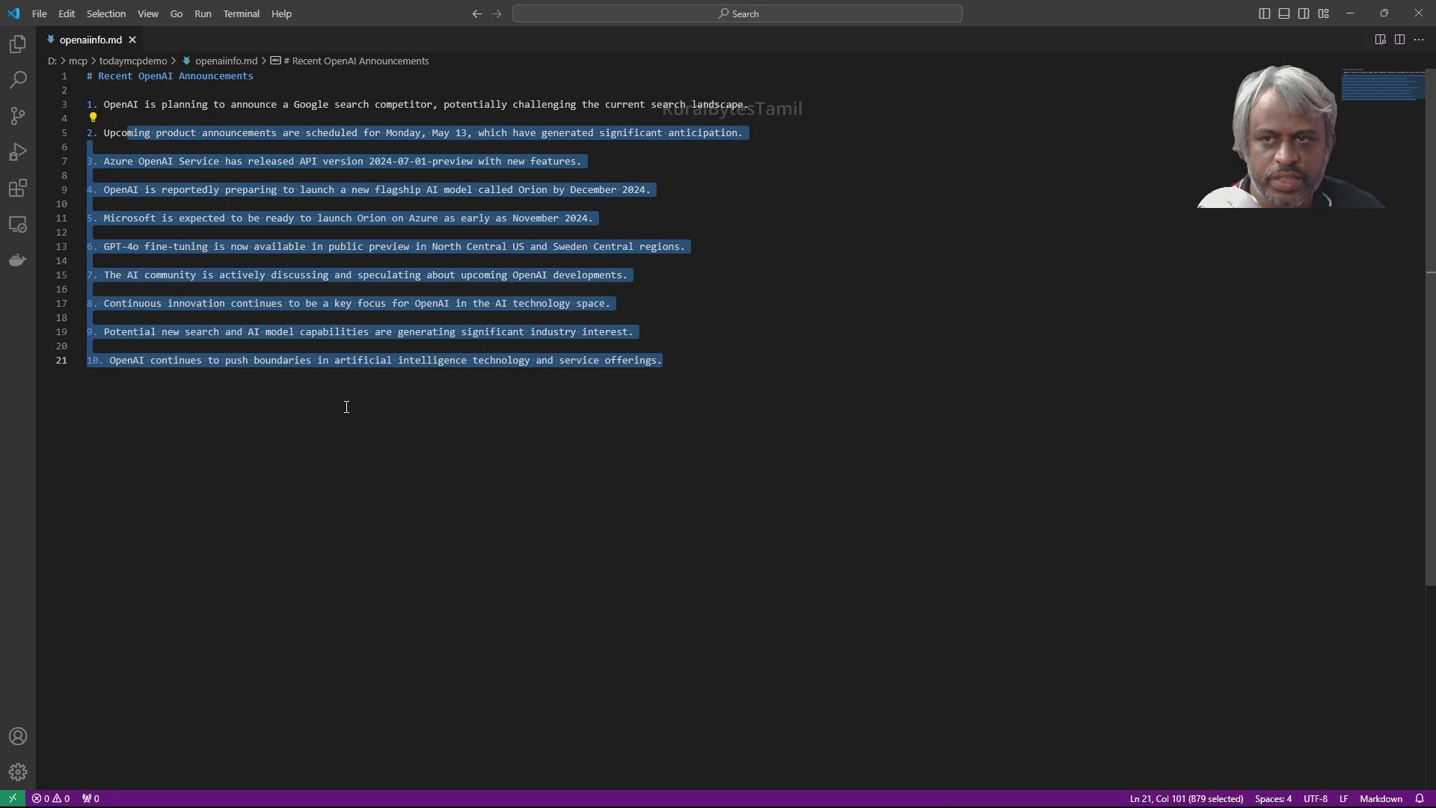
Step: Open mcp.md from the folder, review its contents, then minimize VS Code
key(alt+Tab)
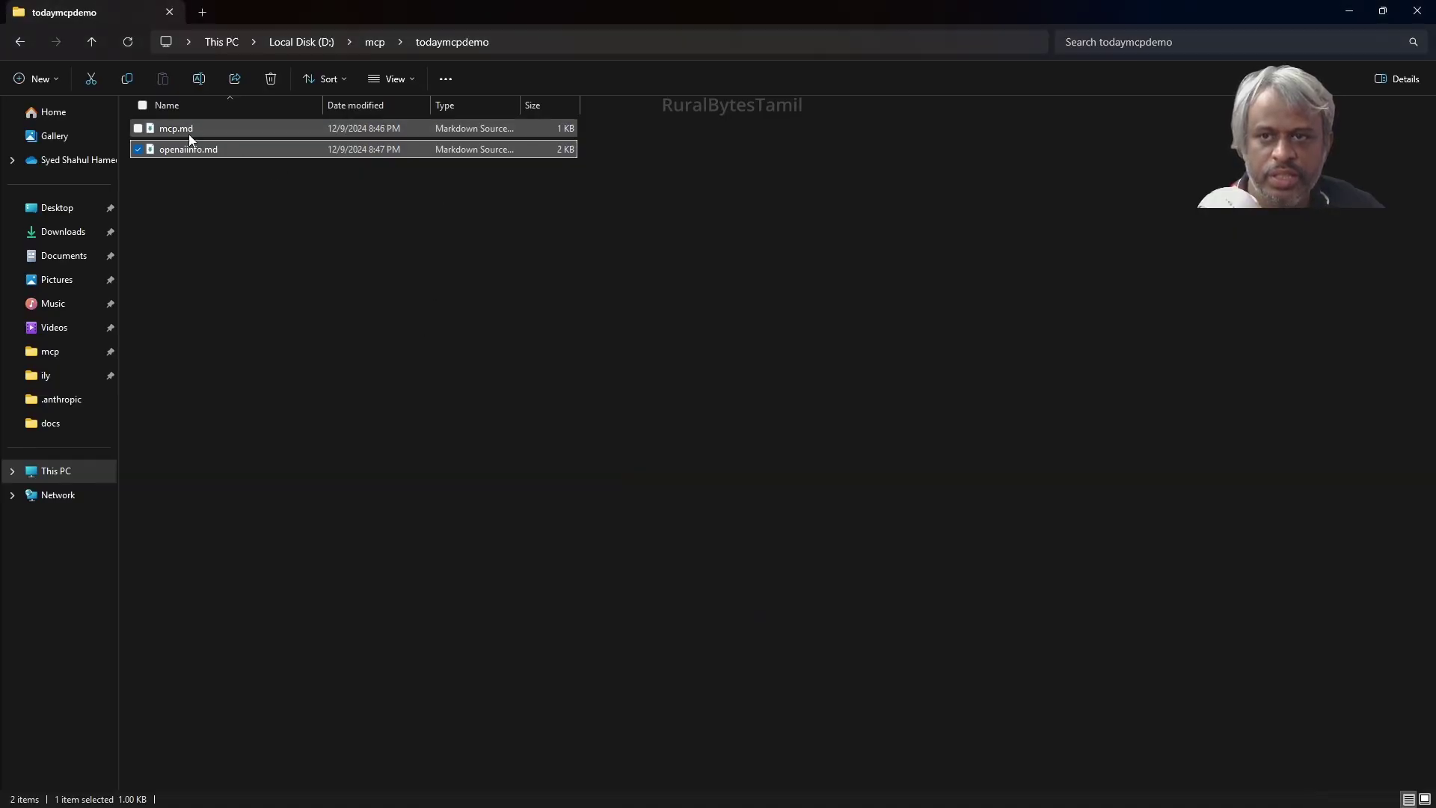
right_click(191, 135)
click(234, 191)
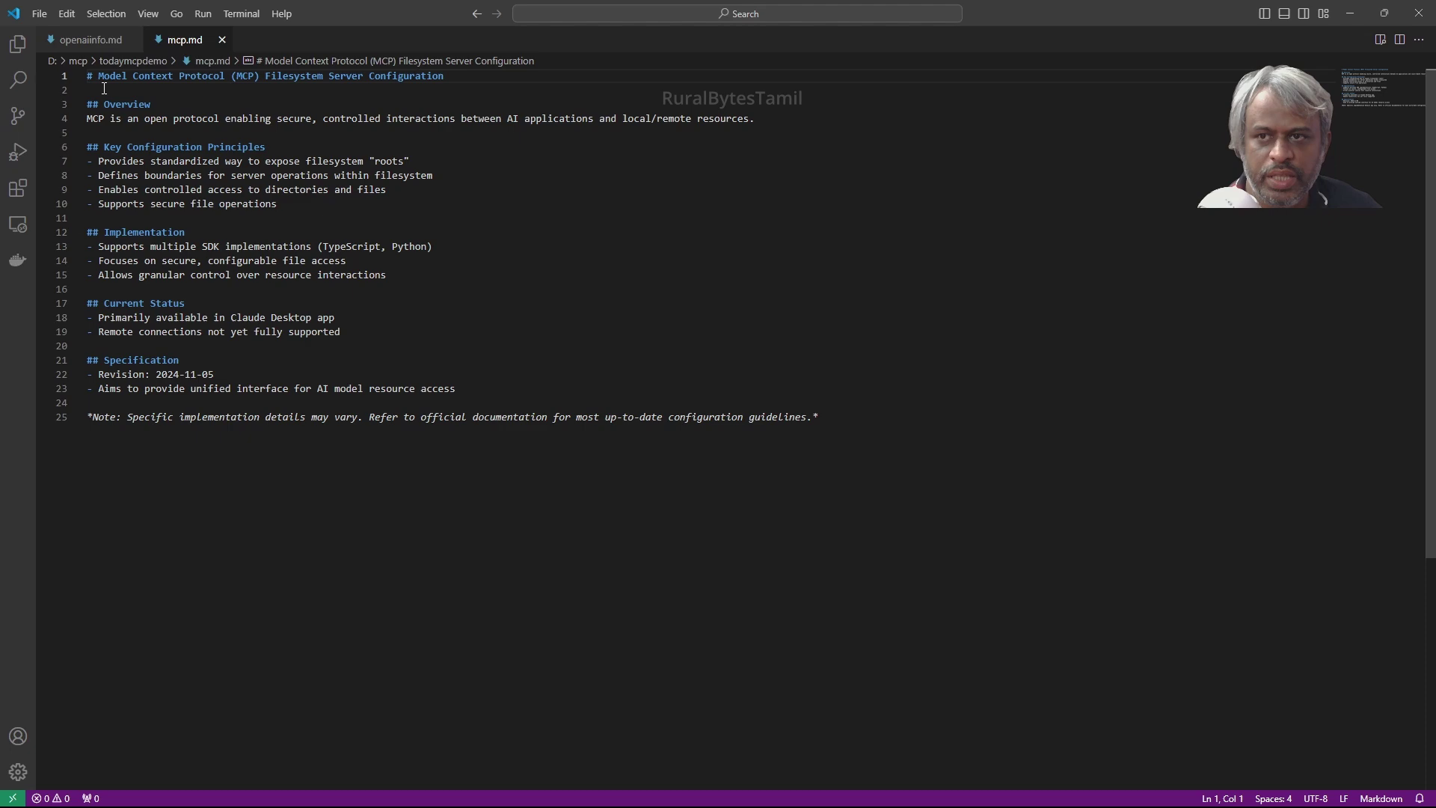
mouse_move(104, 88)
mouse_down()
mouse_move(184, 175)
mouse_move(400, 490)
mouse_up()
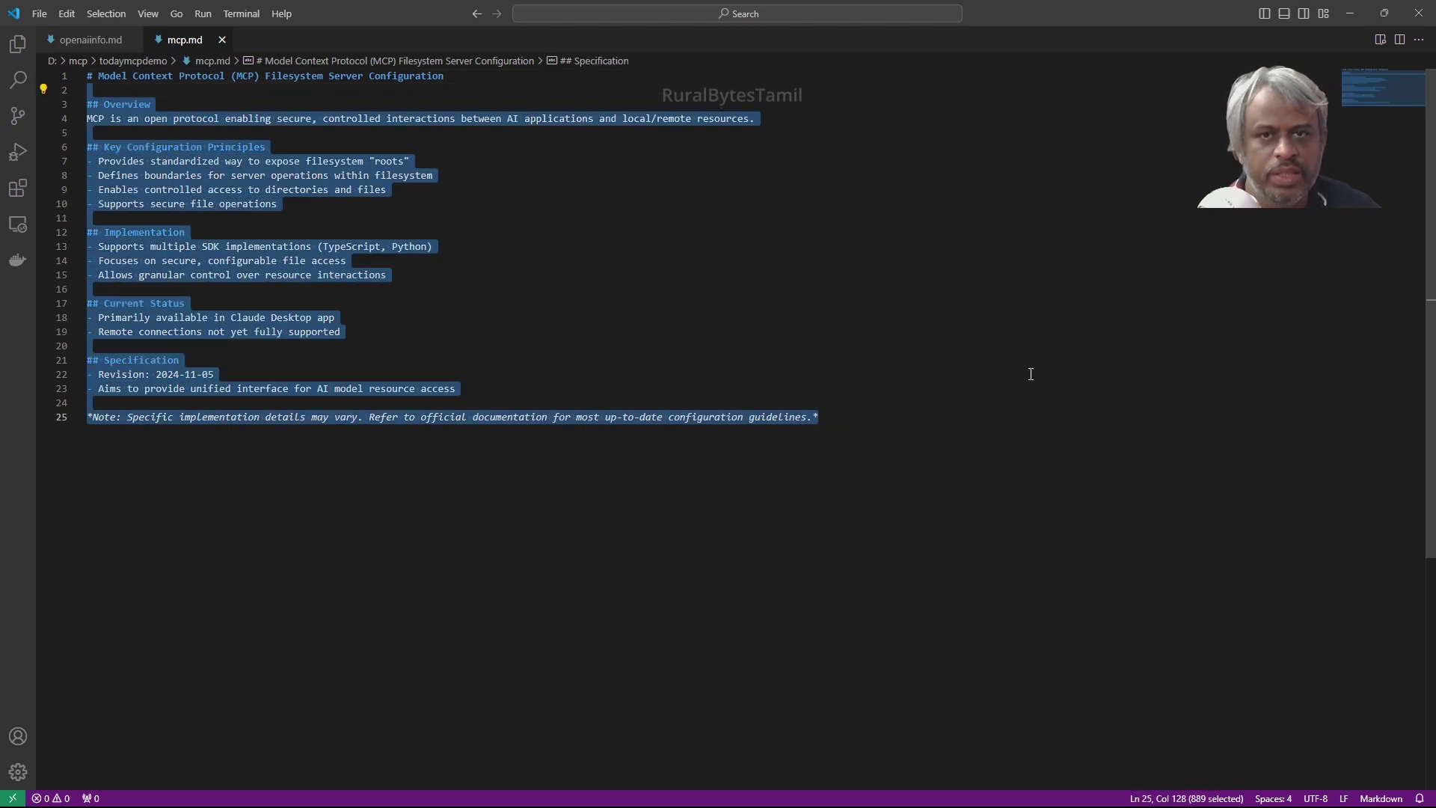
click(1358, 14)
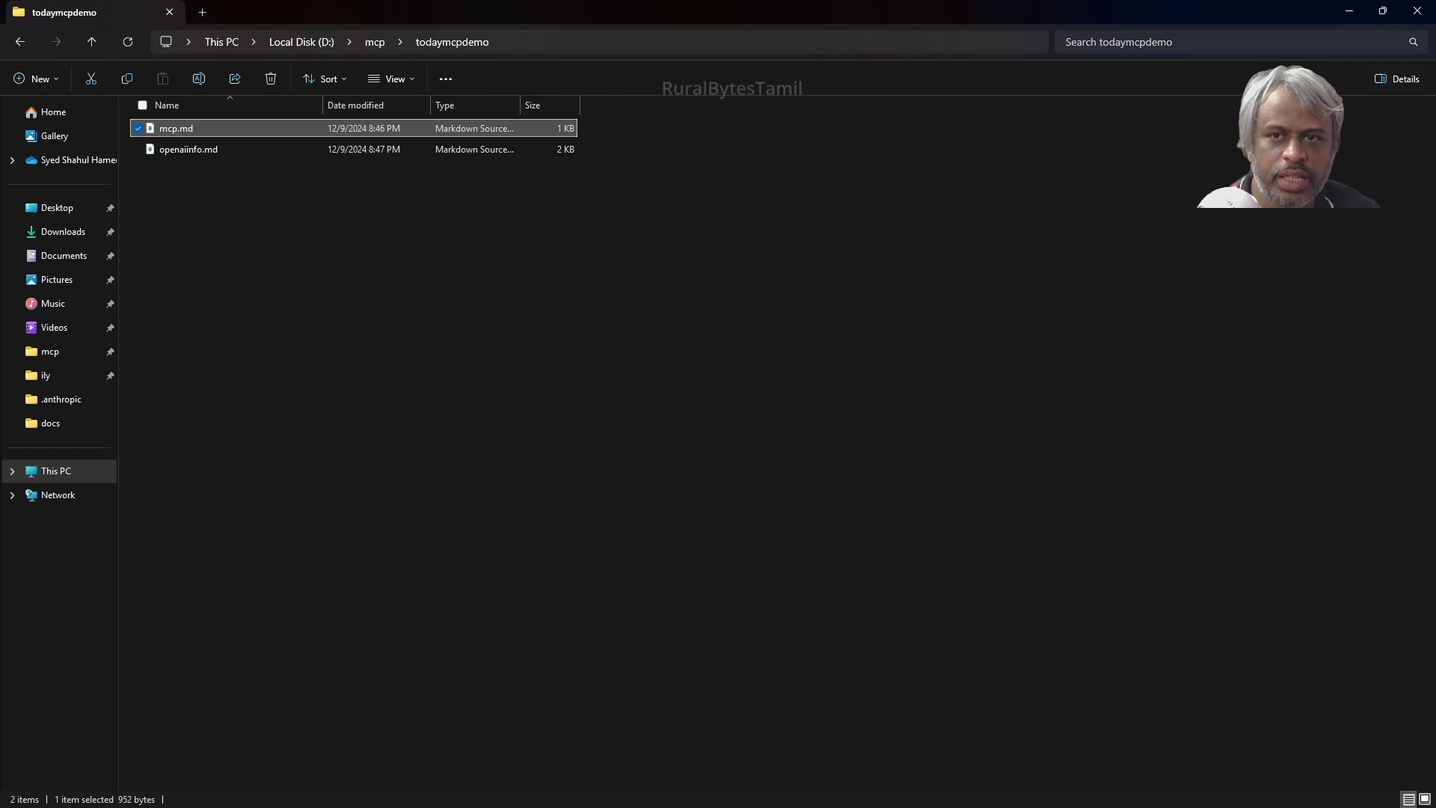
Step: Return to the OpenAI Announcements and Updates chat and focus the Reply to Claude box
mouse_move(765, 806)
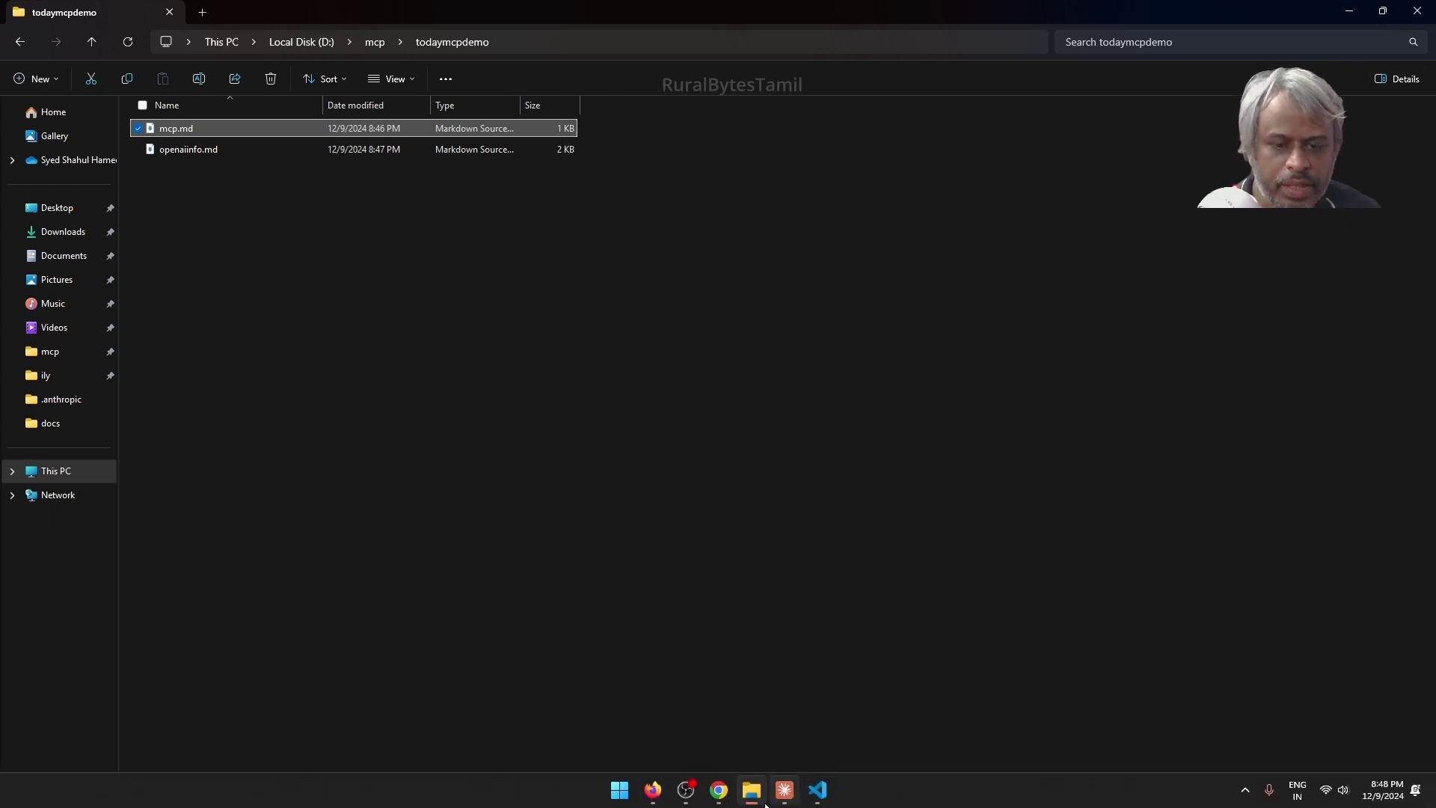
mouse_move(719, 791)
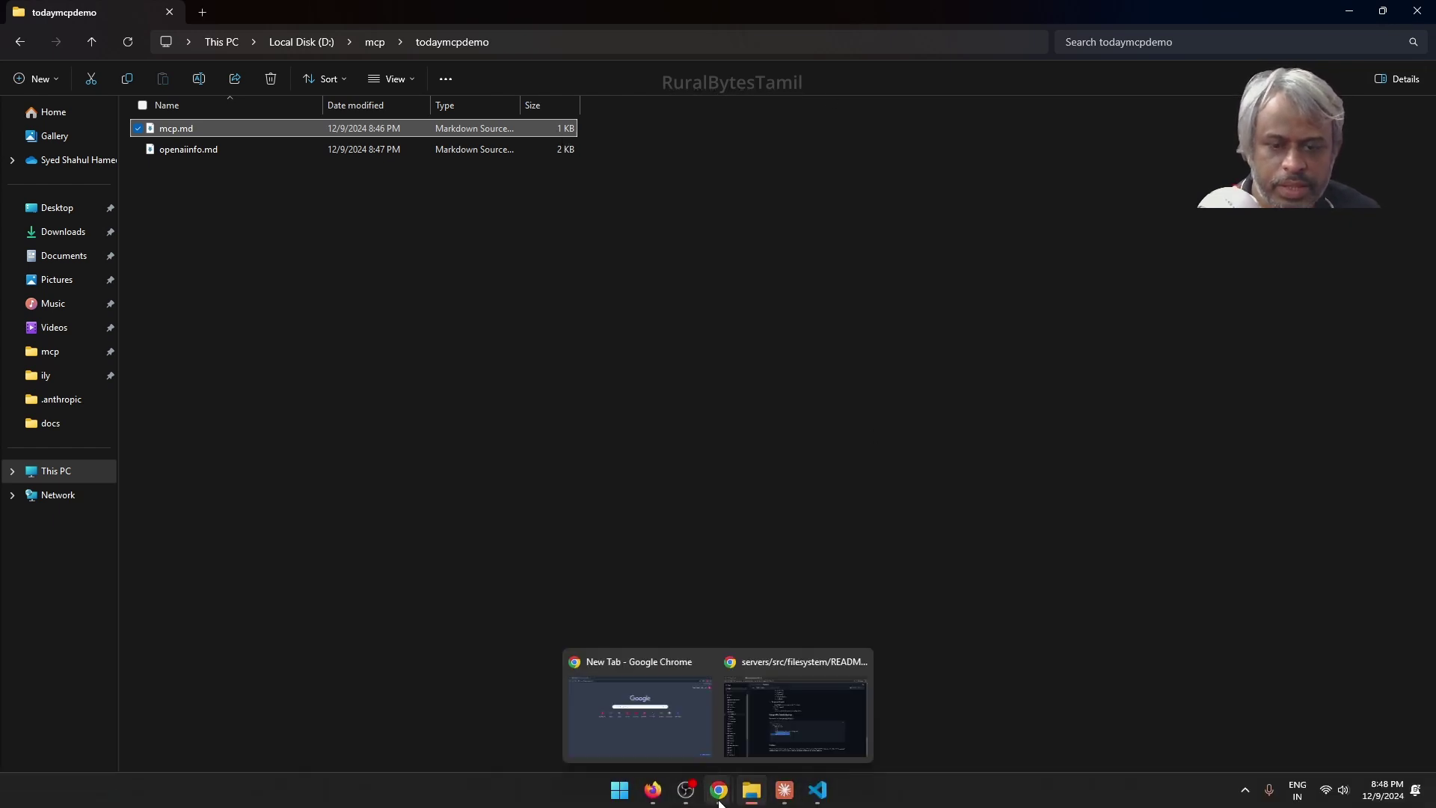
click(782, 799)
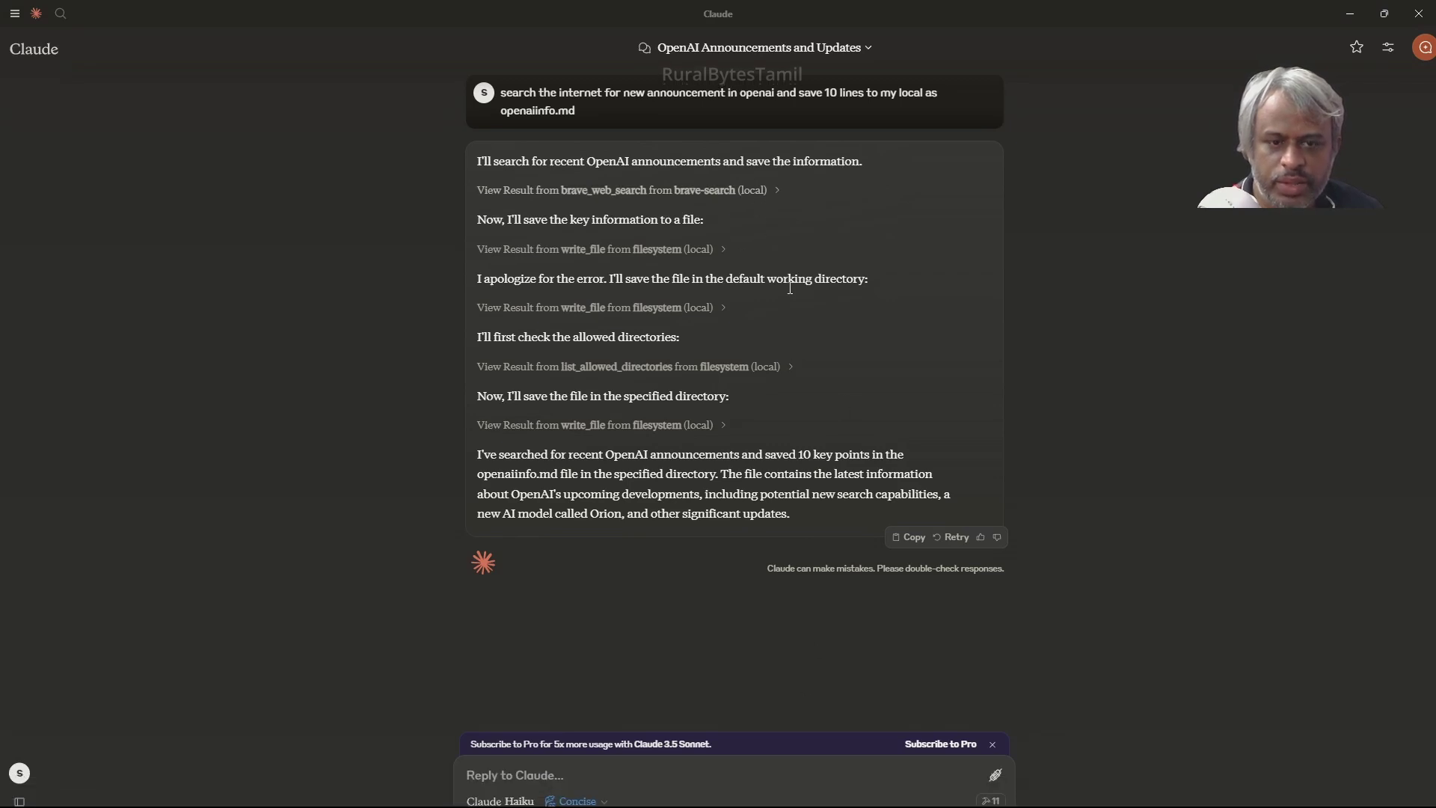
click(678, 760)
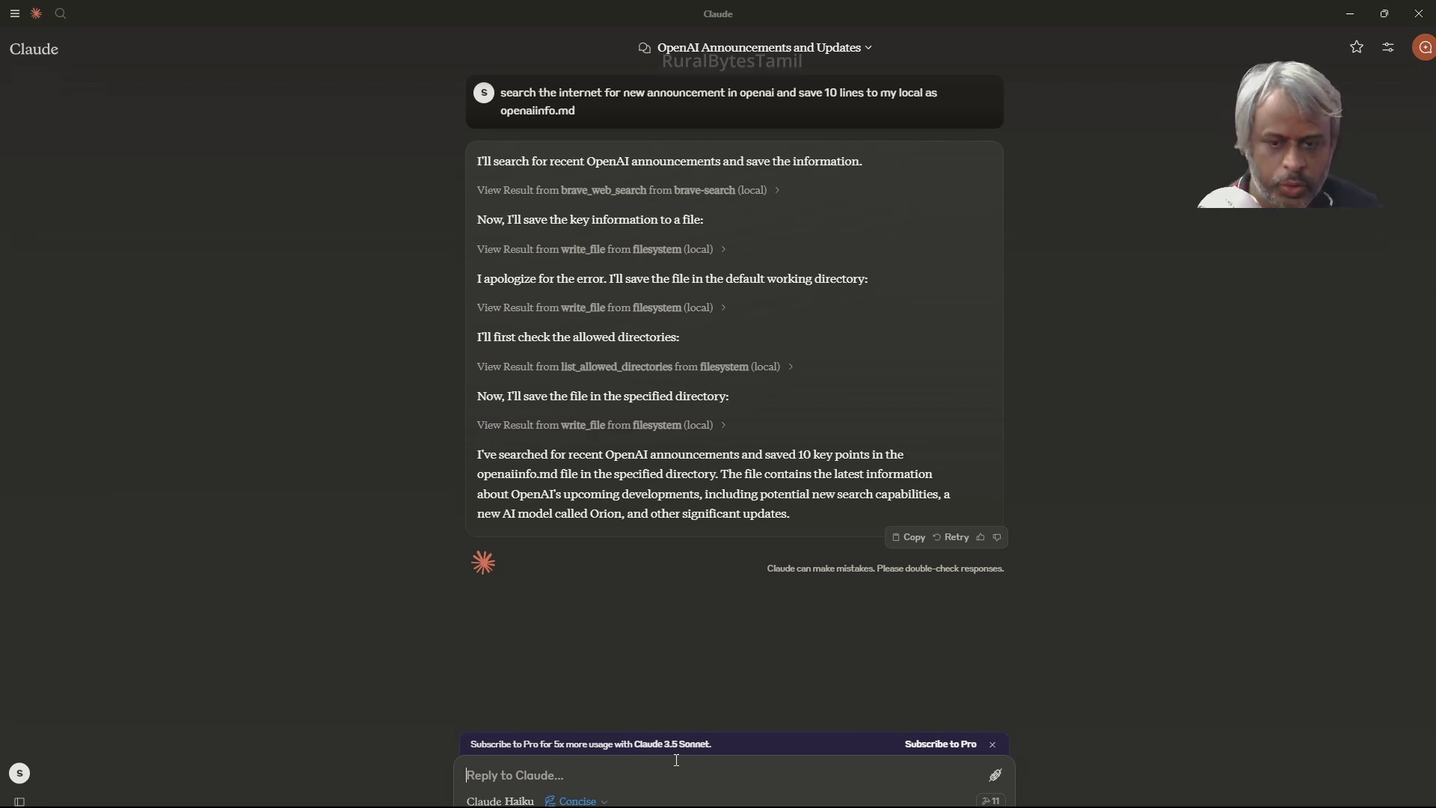
Step: Ask Claude to search the latest Grok AI news and save 10 lines as grokaiinfo.md
text(search the web about grok ai in the last 2 hours and save 10 lines to my local as gr)
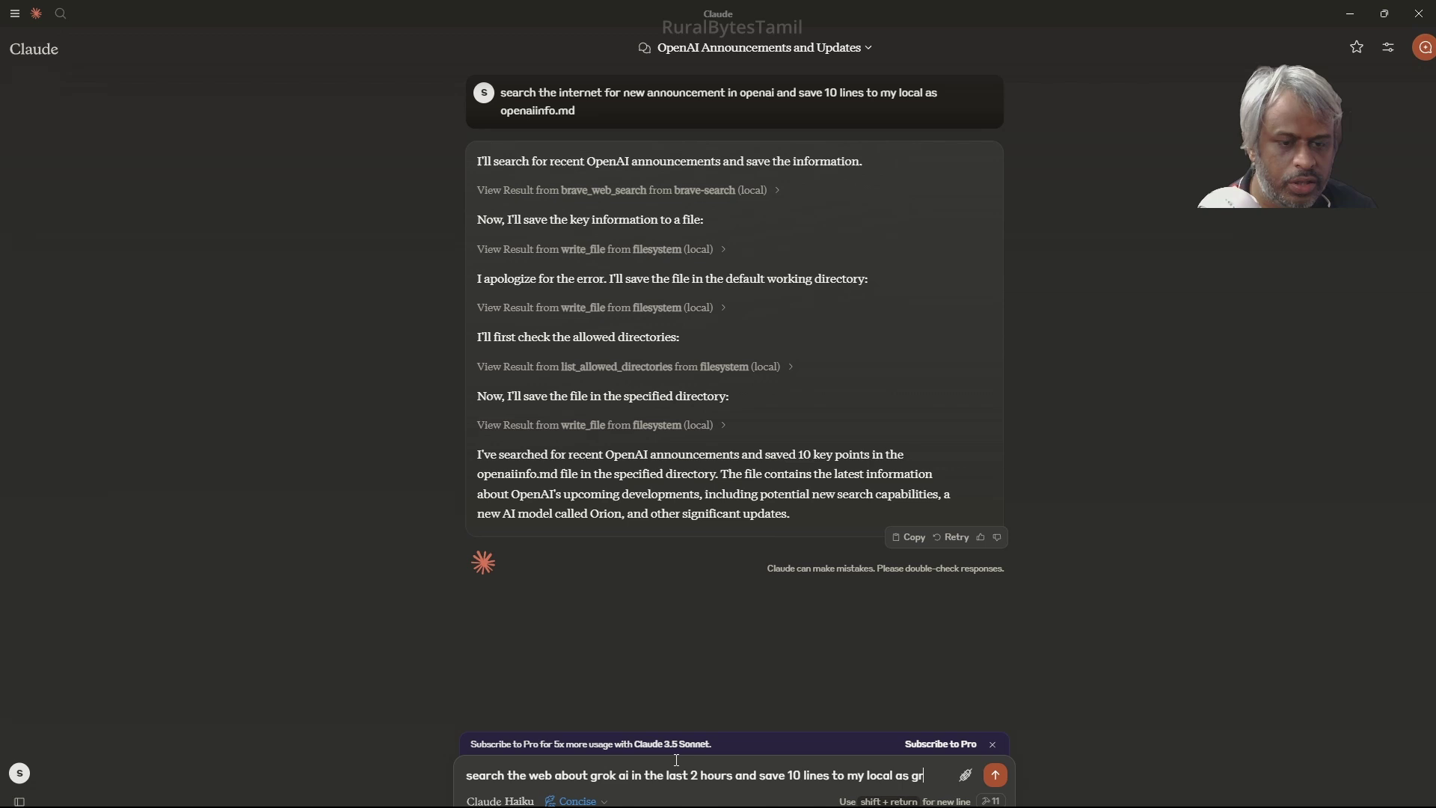
text(okai)
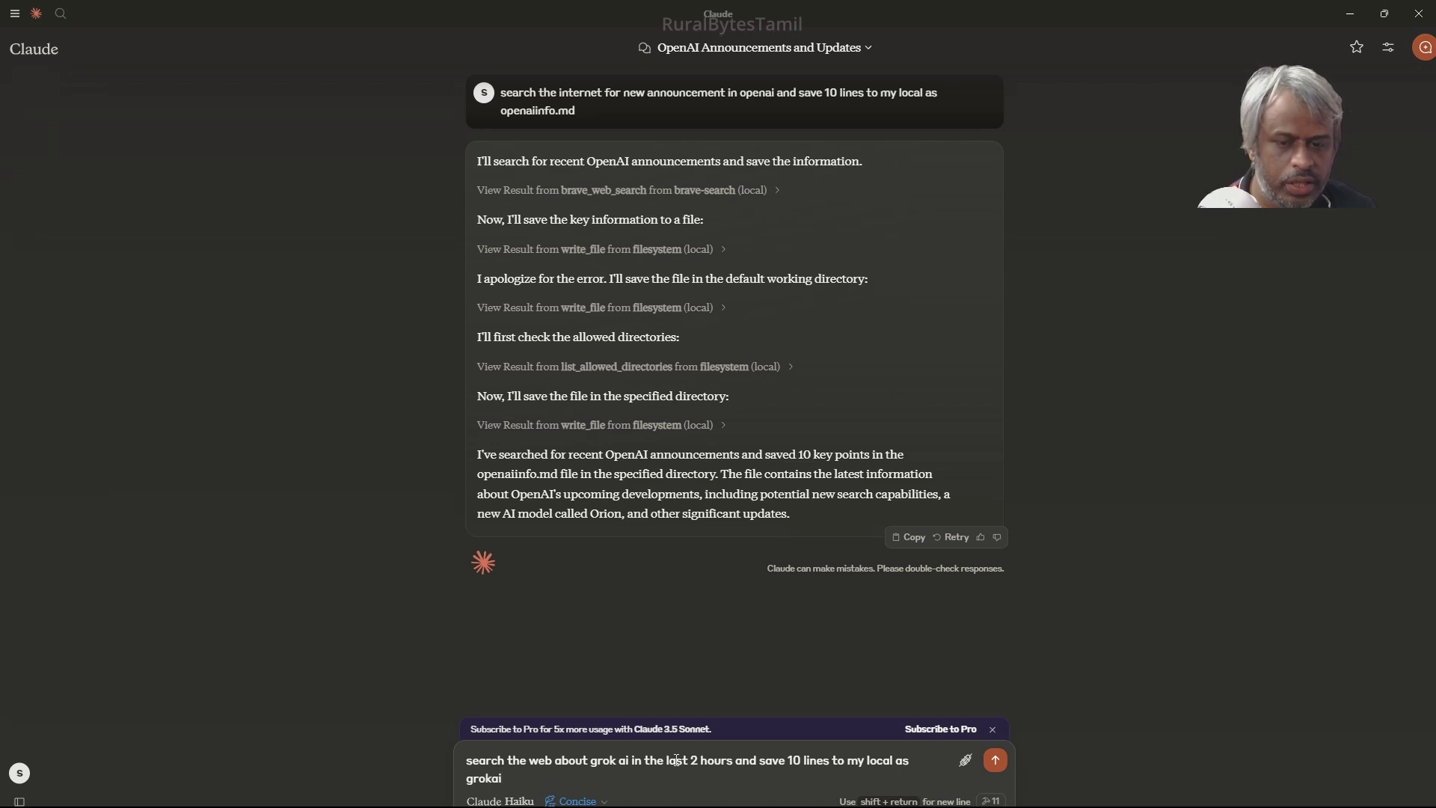
text(md)
key(Return)
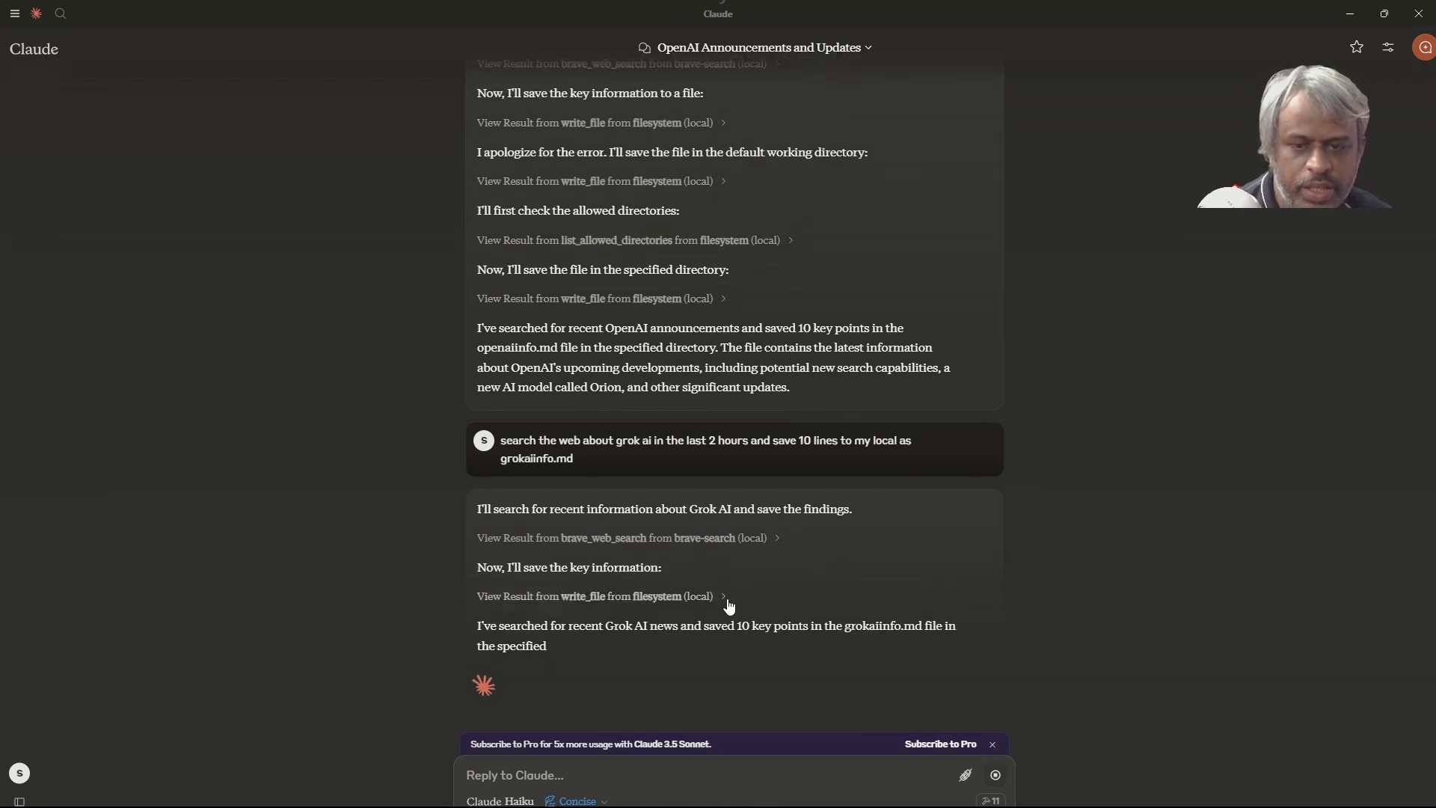
Step: Open grokaiinfo.md from the todaymcpdemo folder to confirm it, then go back to Claude
mouse_move(883, 801)
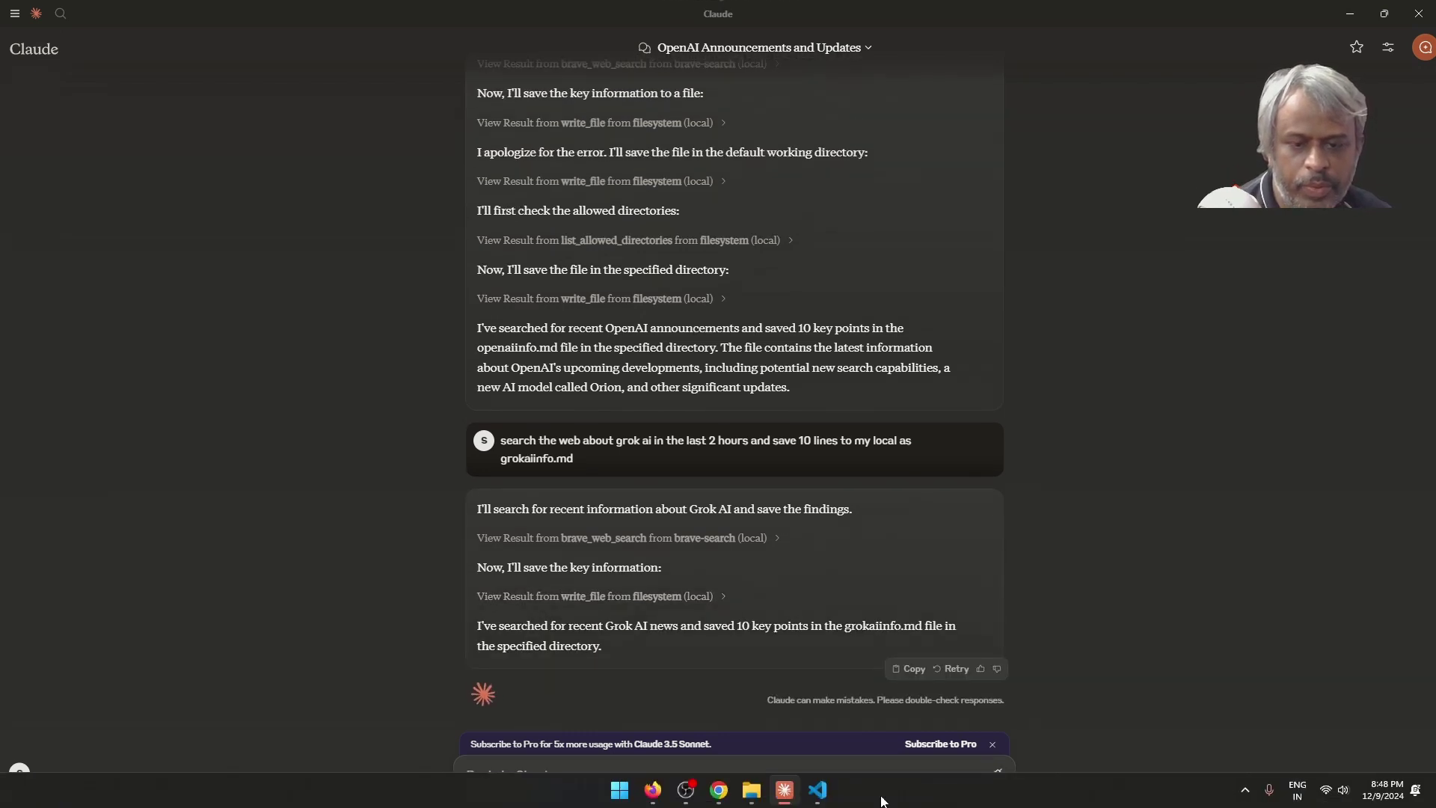
click(752, 790)
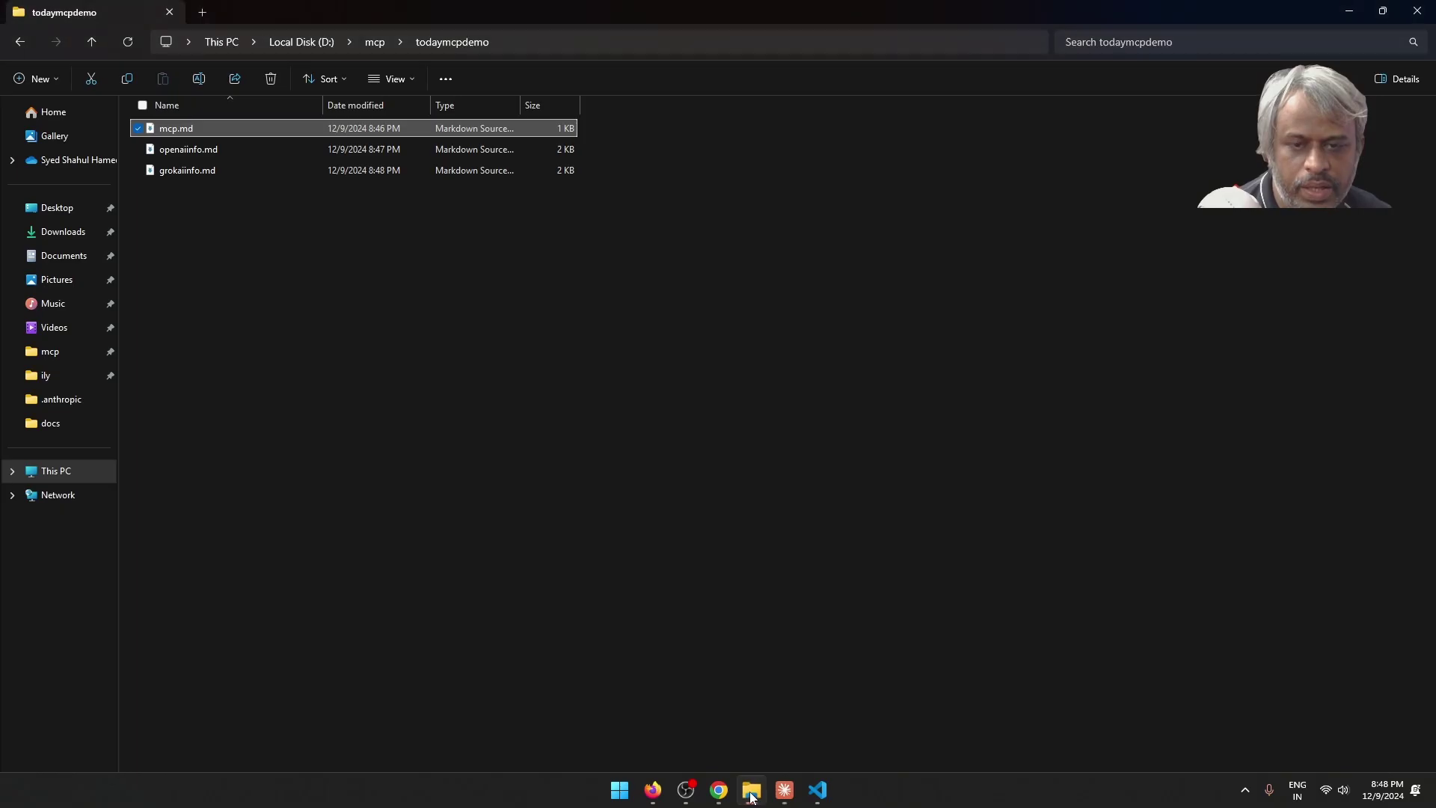
double_click(198, 179)
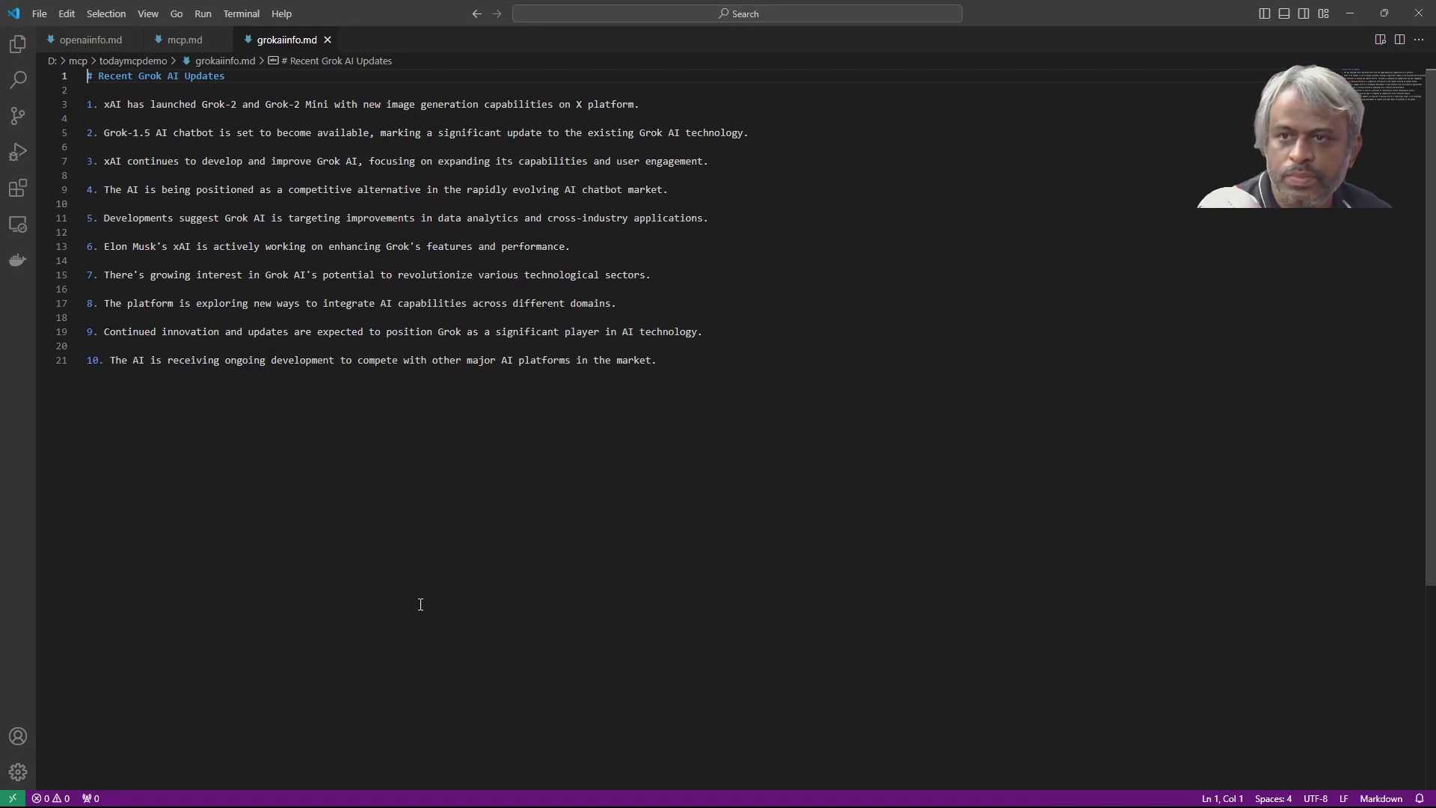
click(823, 791)
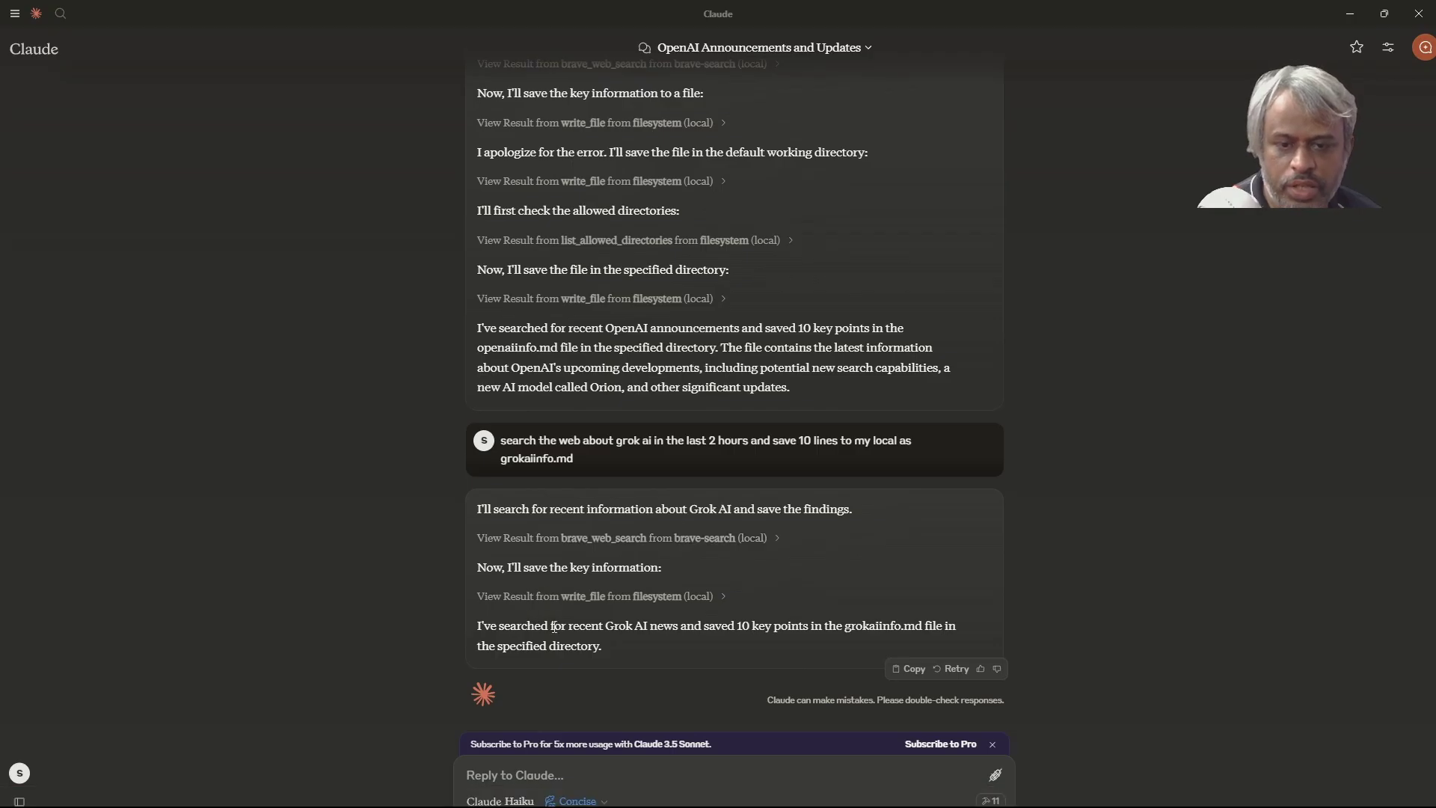
mouse_move(591, 627)
mouse_down()
mouse_move(814, 624)
mouse_move(792, 652)
mouse_up()
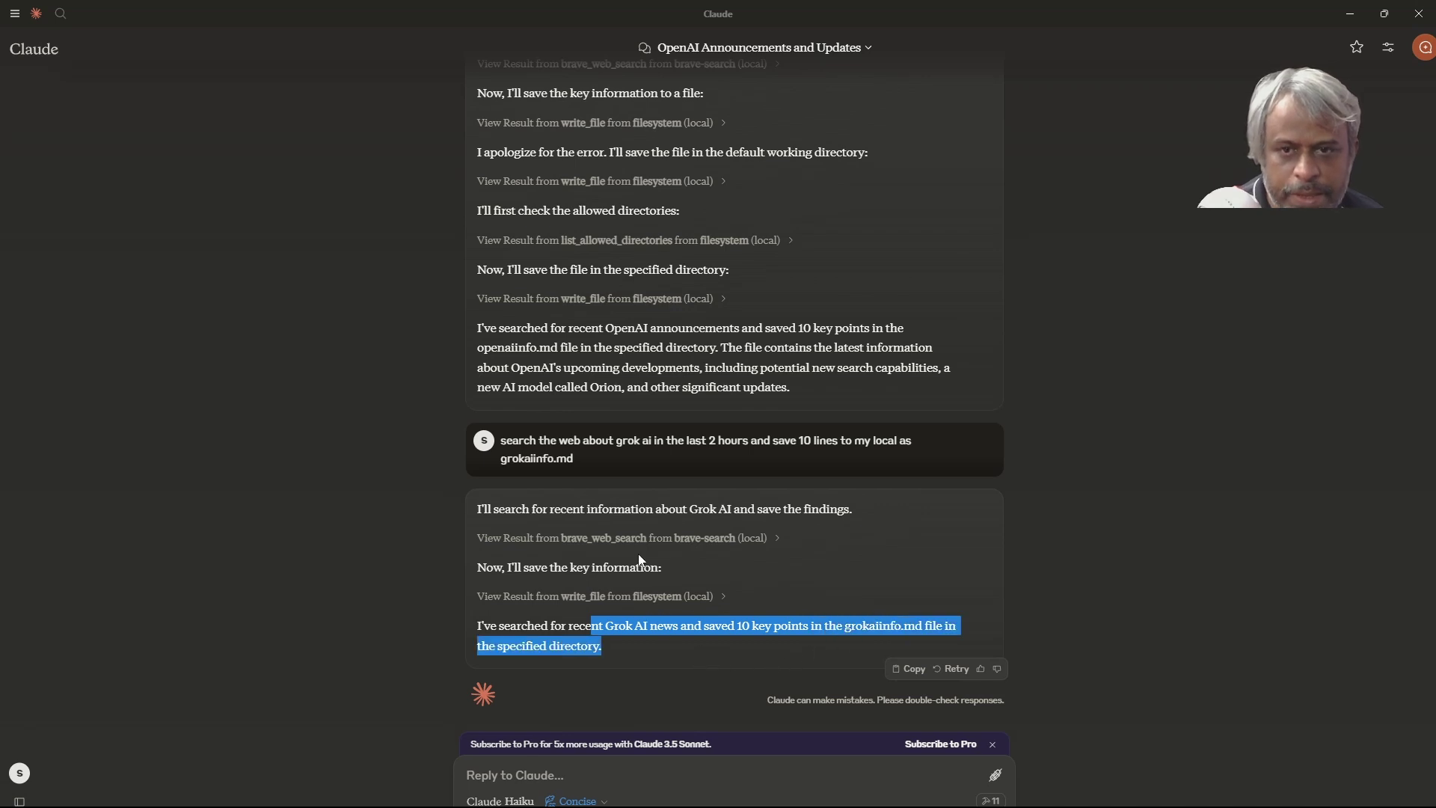
scroll(640, 558, up, 2)
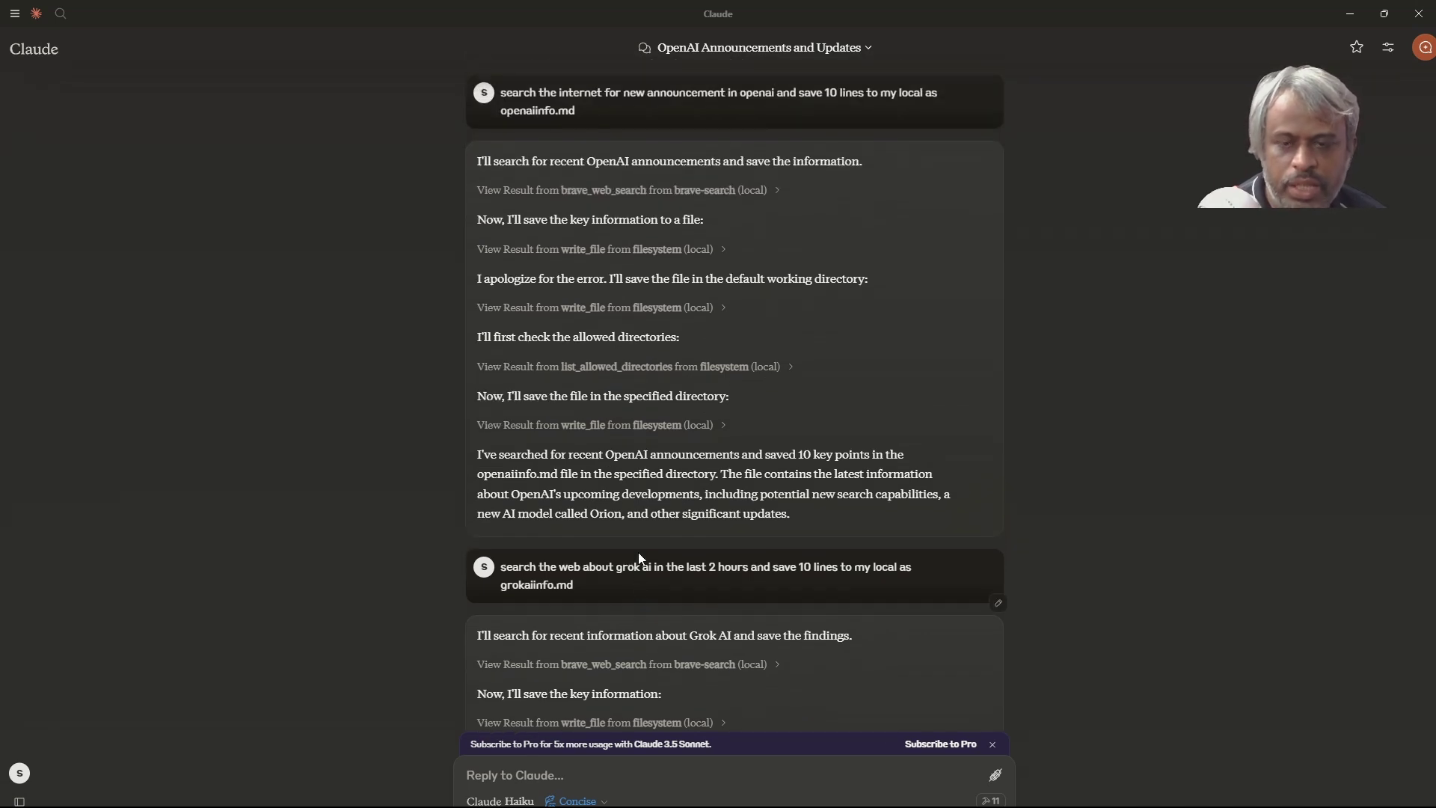